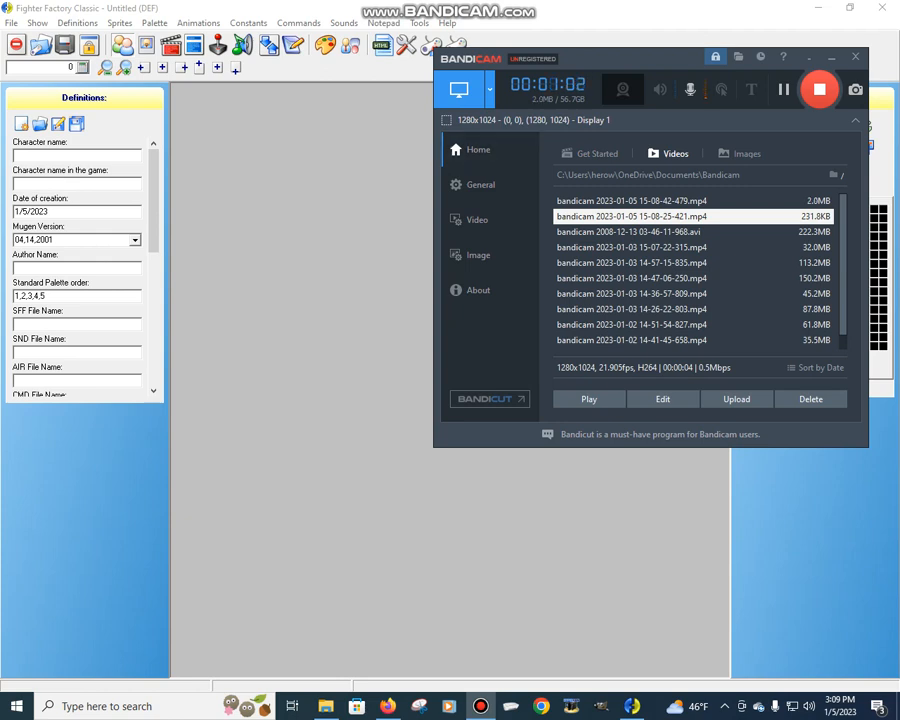
{"action": "key", "text": "alt+Tab"}
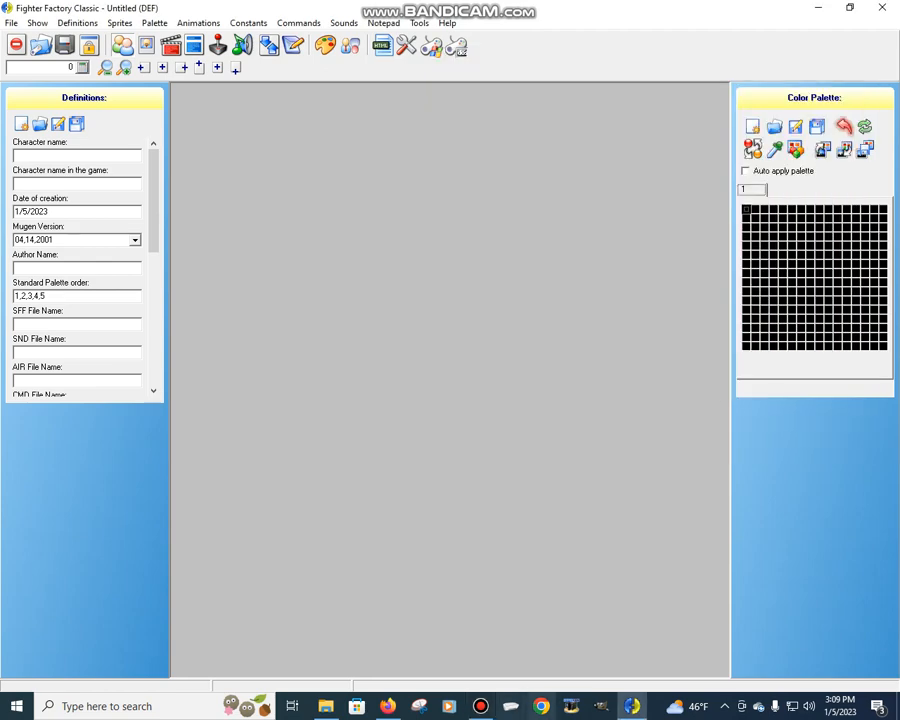
{"action": "key", "text": "alt+Tab"}
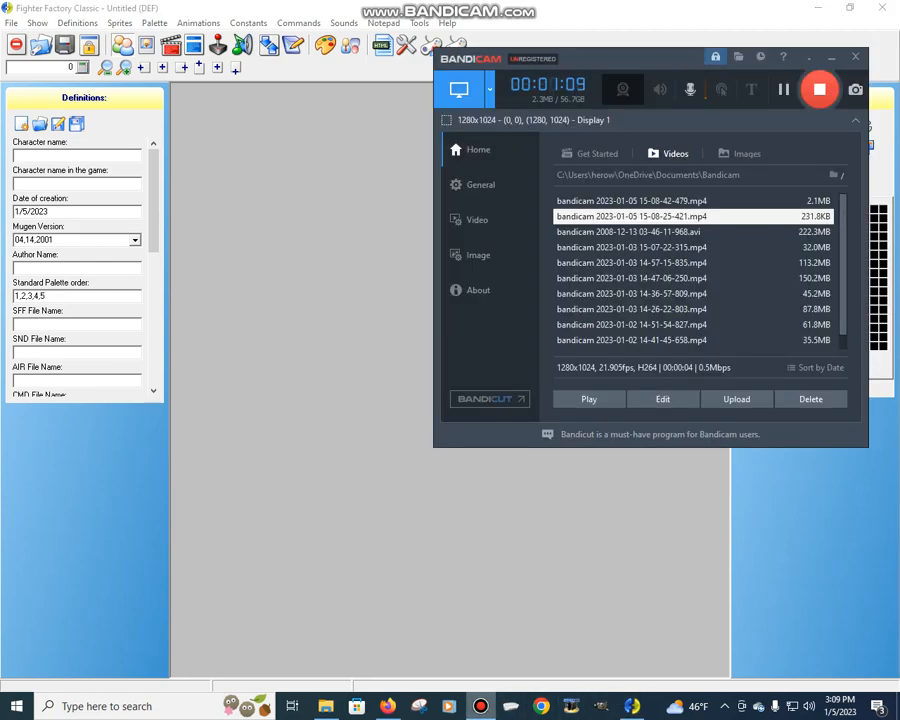
{"action": "key", "text": "alt+Tab"}
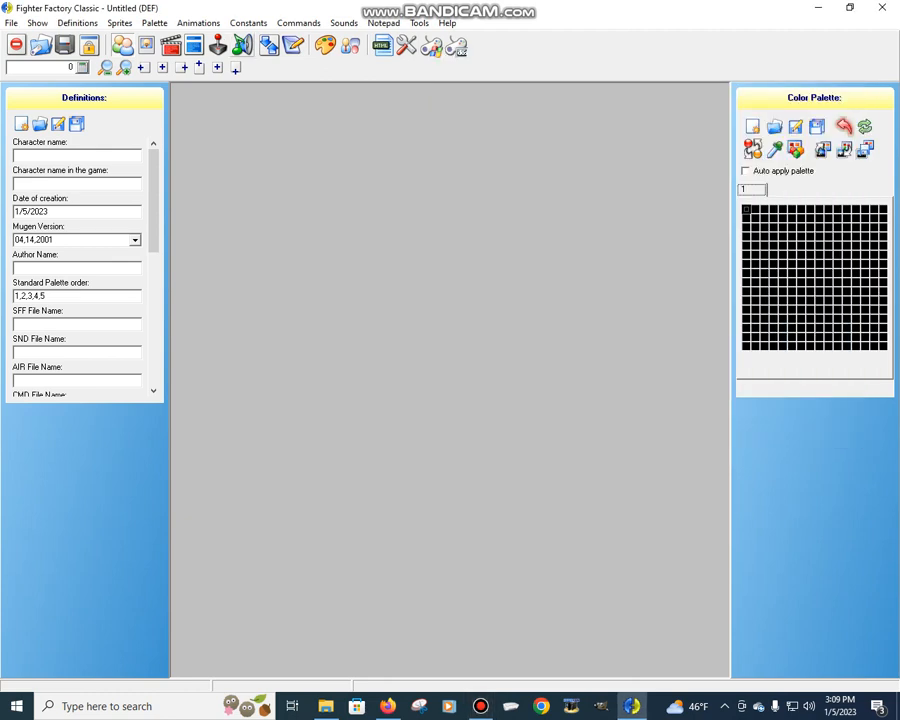
- Open the recent character Gretel.def and display its sounds
{"action": "left_click", "coordinate": [242, 45]}
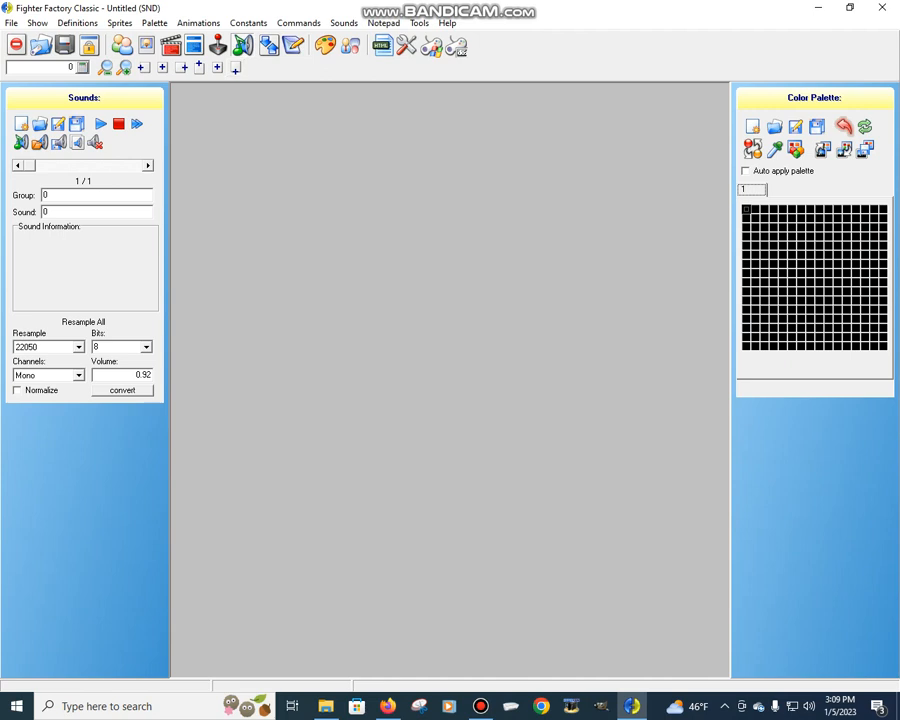
{"action": "left_click", "coordinate": [11, 23]}
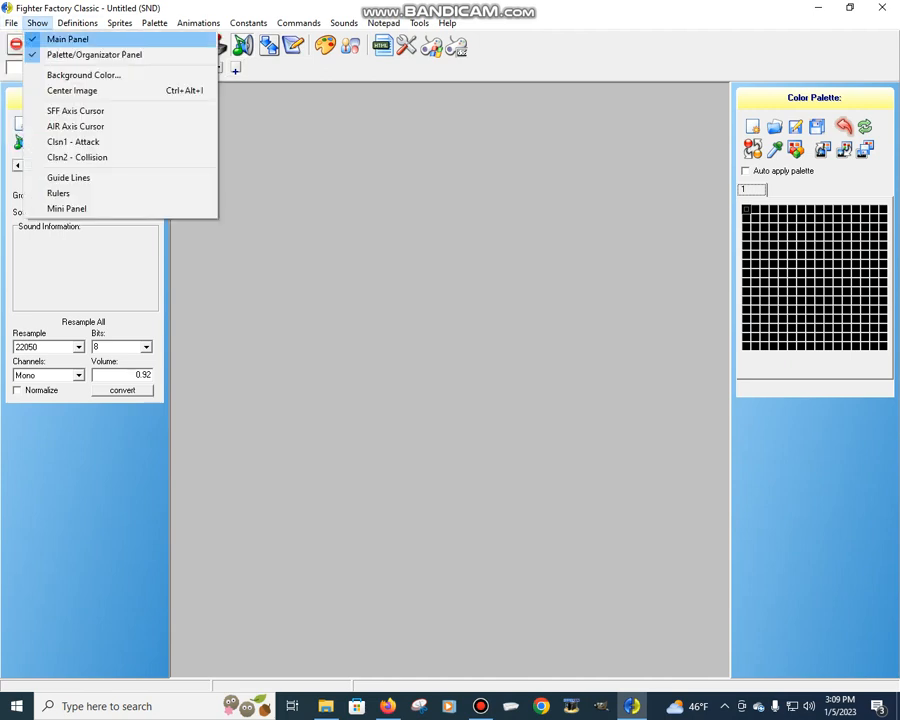
{"action": "key", "text": "Down"}
{"action": "key", "text": "Right"}
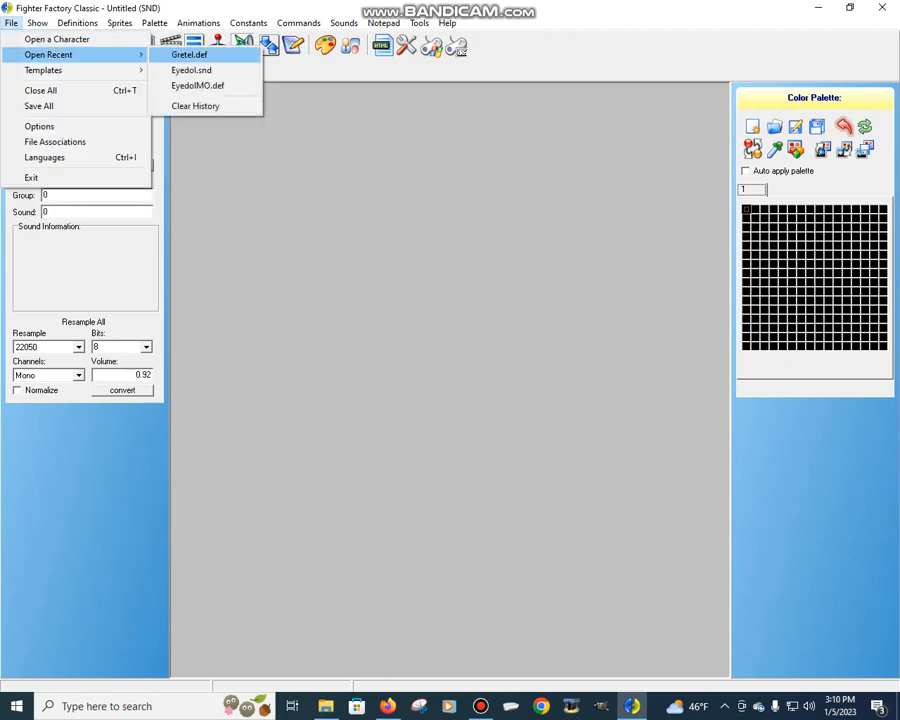
{"action": "key", "text": "Return"}
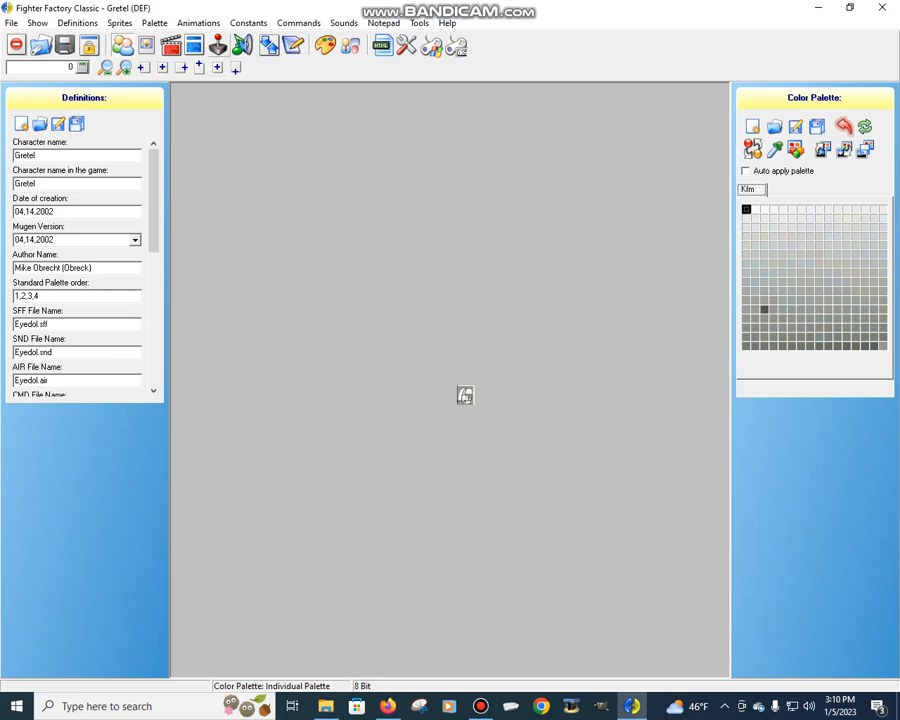
{"action": "left_click", "coordinate": [242, 45]}
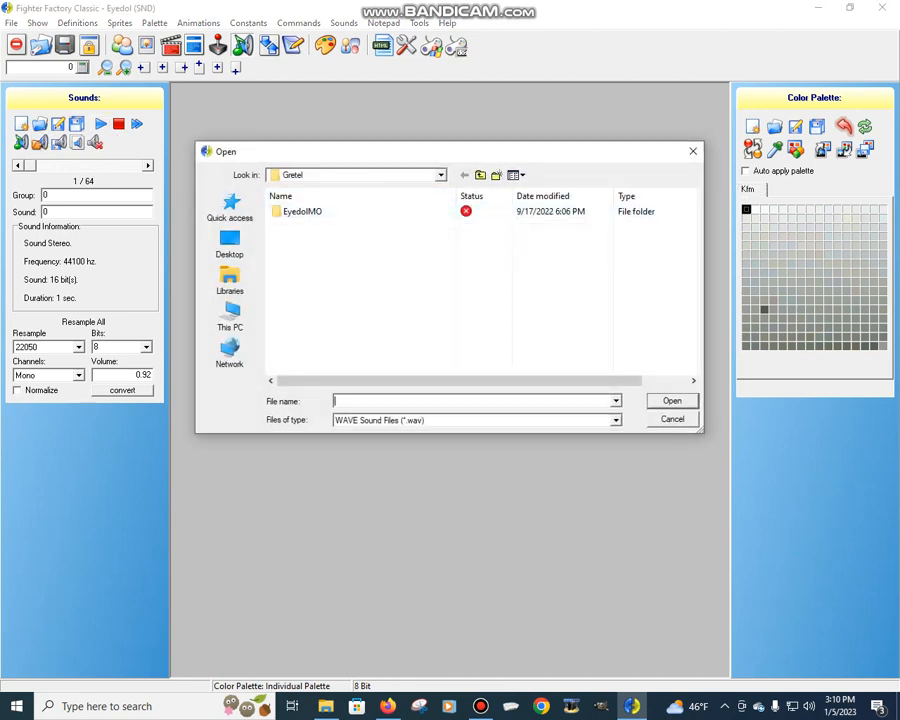
{"action": "left_click", "coordinate": [692, 151]}
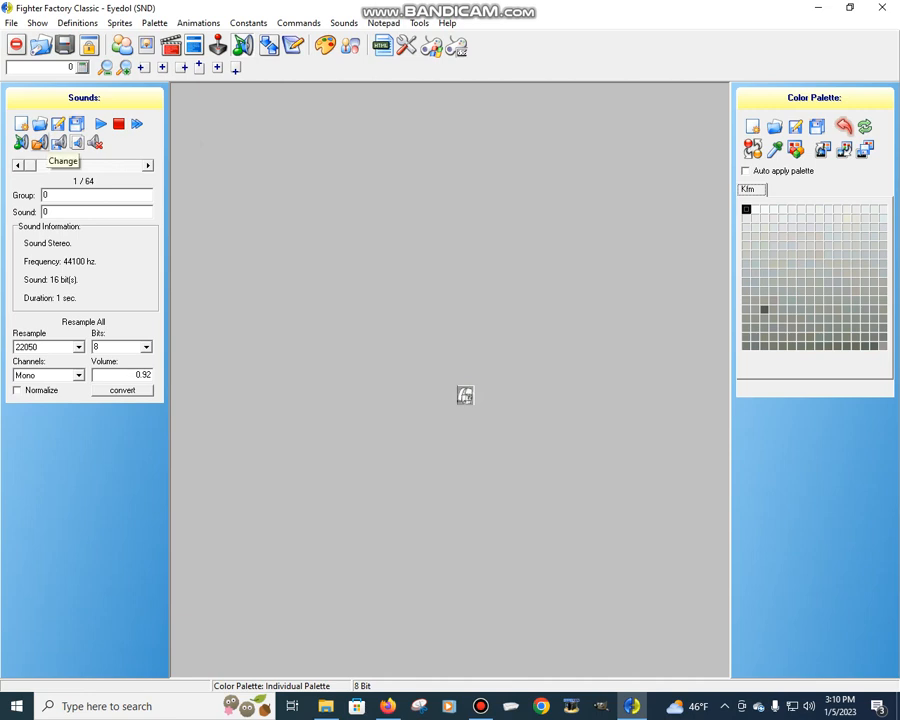
{"action": "left_click", "coordinate": [39, 123]}
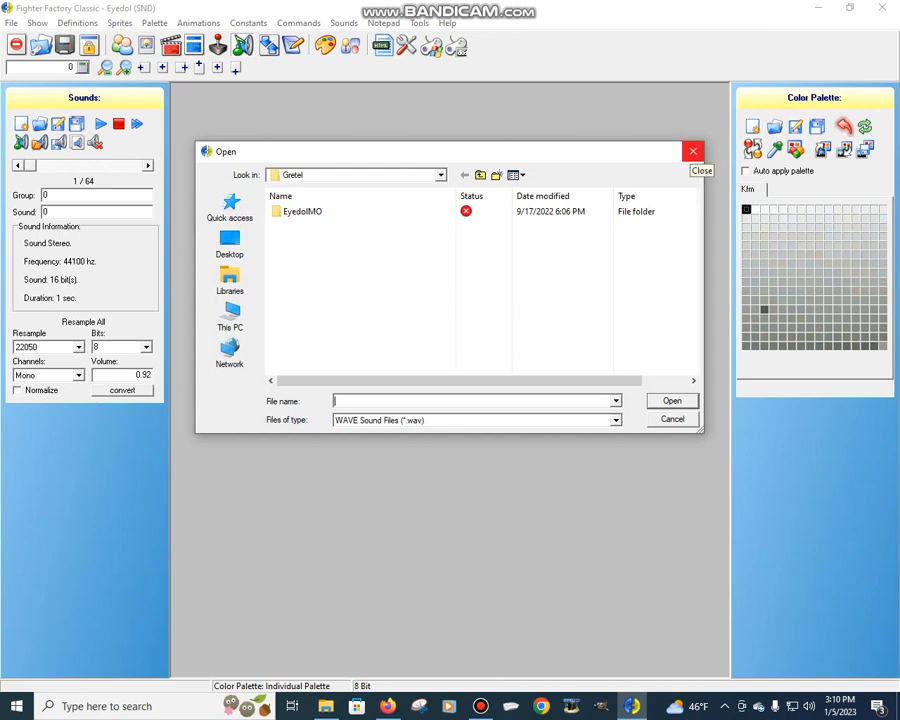
{"action": "left_click", "coordinate": [693, 151]}
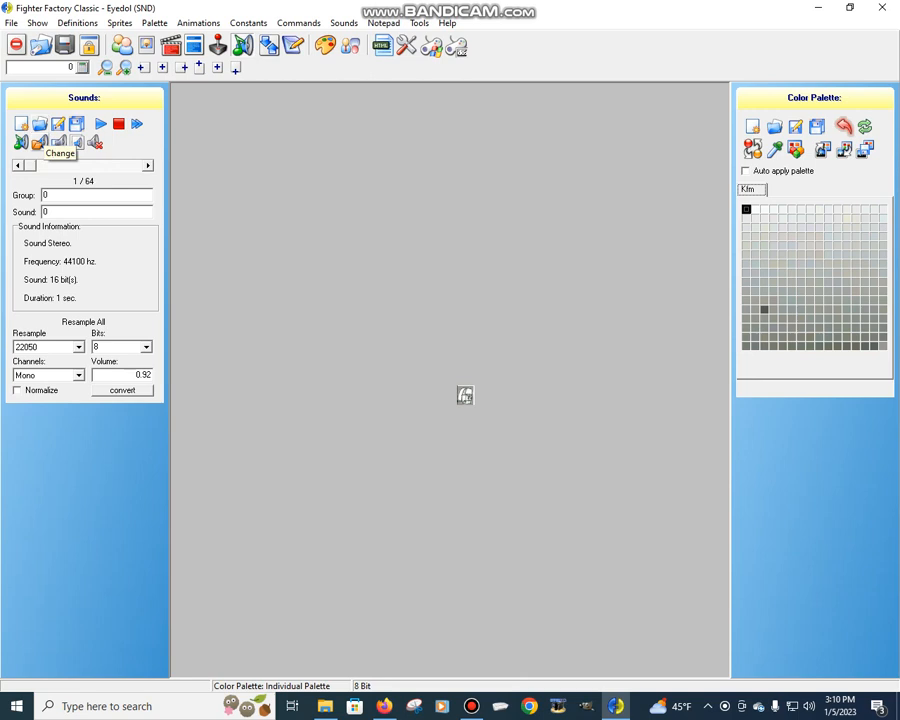
- Start replacing sound 0,0 and browse to the Audacity folder in Documents, finding the Grown Gretel WAV files
{"action": "left_click", "coordinate": [40, 142]}
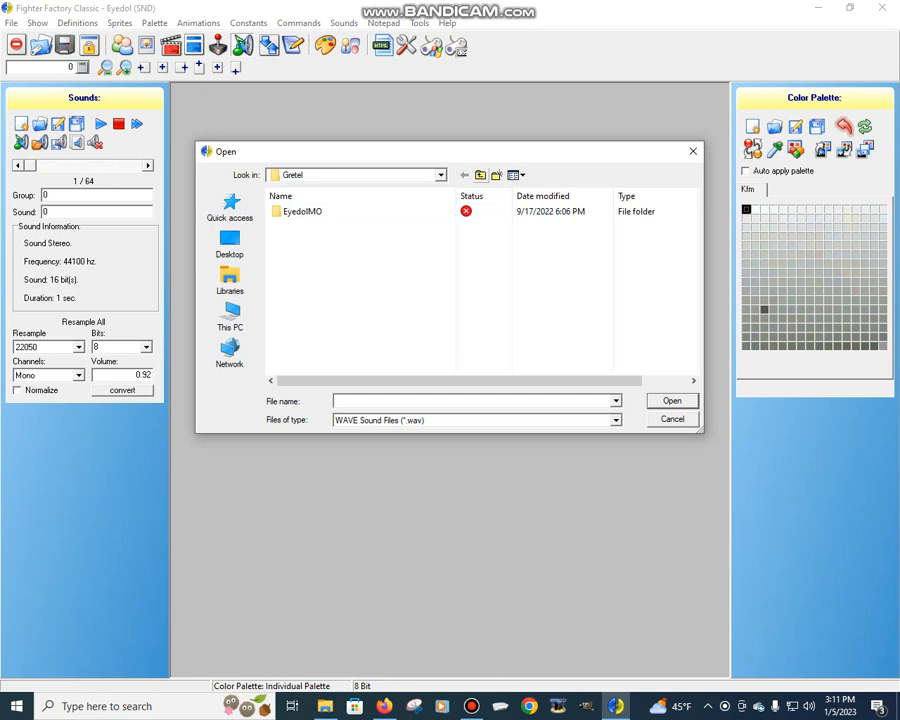
{"action": "key", "text": "BackSpace"}
{"action": "key", "text": "BackSpace"}
{"action": "key", "text": "BackSpace"}
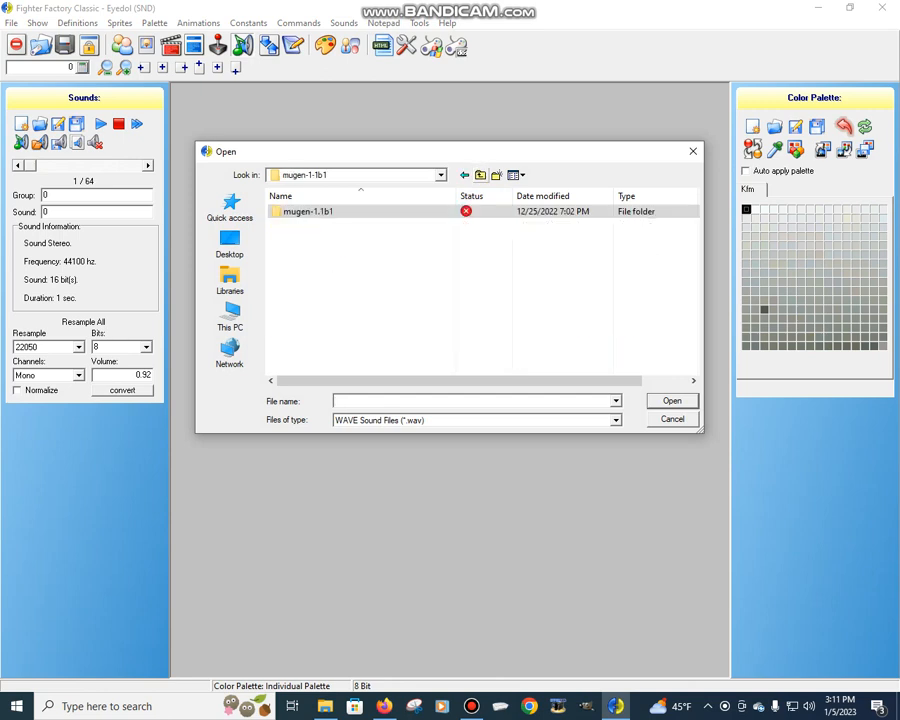
{"action": "left_click", "coordinate": [480, 175]}
{"action": "left_click", "coordinate": [300, 212]}
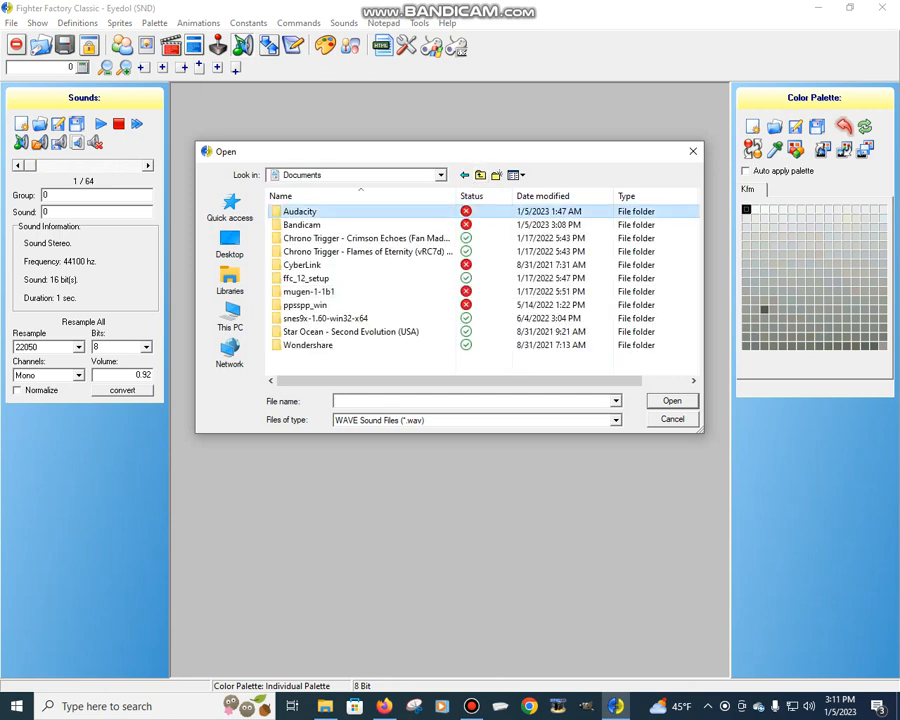
{"action": "left_click", "coordinate": [300, 212]}
{"action": "left_click", "coordinate": [317, 212]}
{"action": "key", "text": "Return"}
{"action": "double_click", "coordinate": [300, 212]}
{"action": "scroll", "coordinate": [320, 264], "scroll_direction": "down", "scroll_amount": 5}
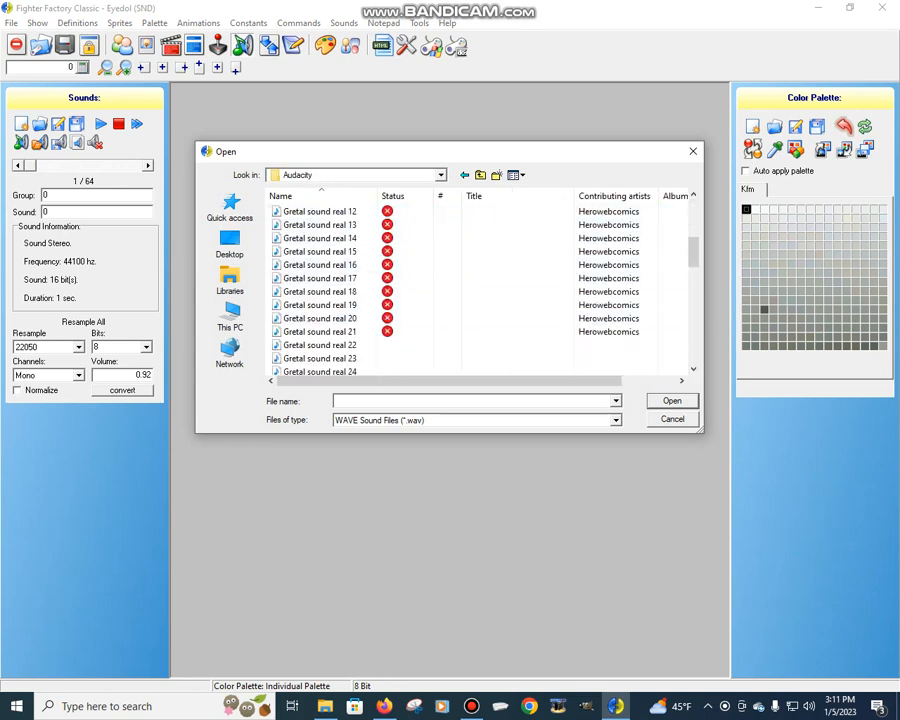
{"action": "scroll", "coordinate": [320, 331], "scroll_direction": "down", "scroll_amount": 12}
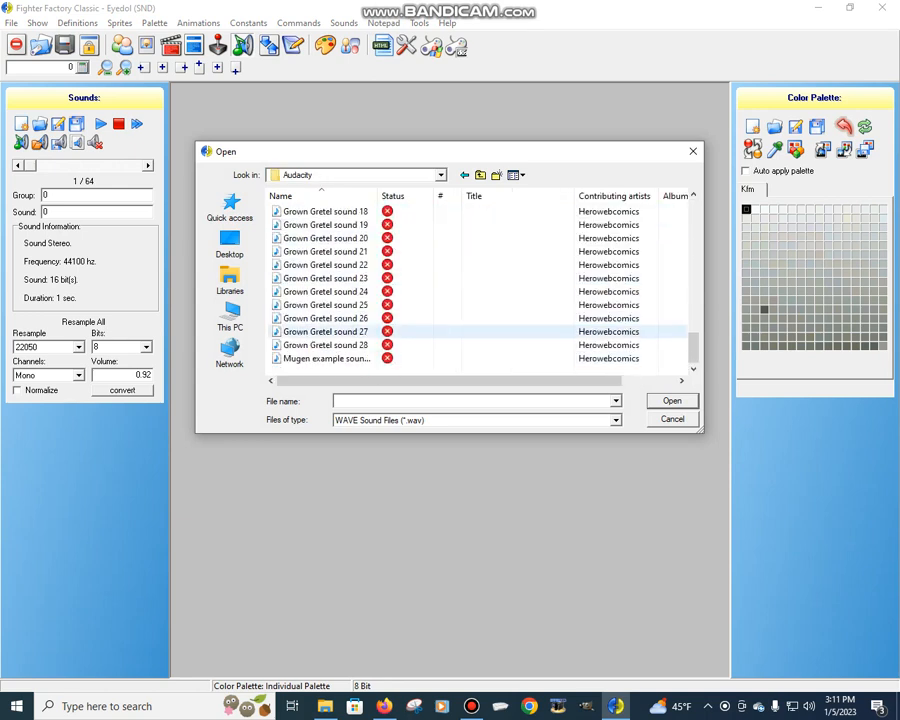
{"action": "scroll", "coordinate": [320, 331], "scroll_direction": "up", "scroll_amount": 6}
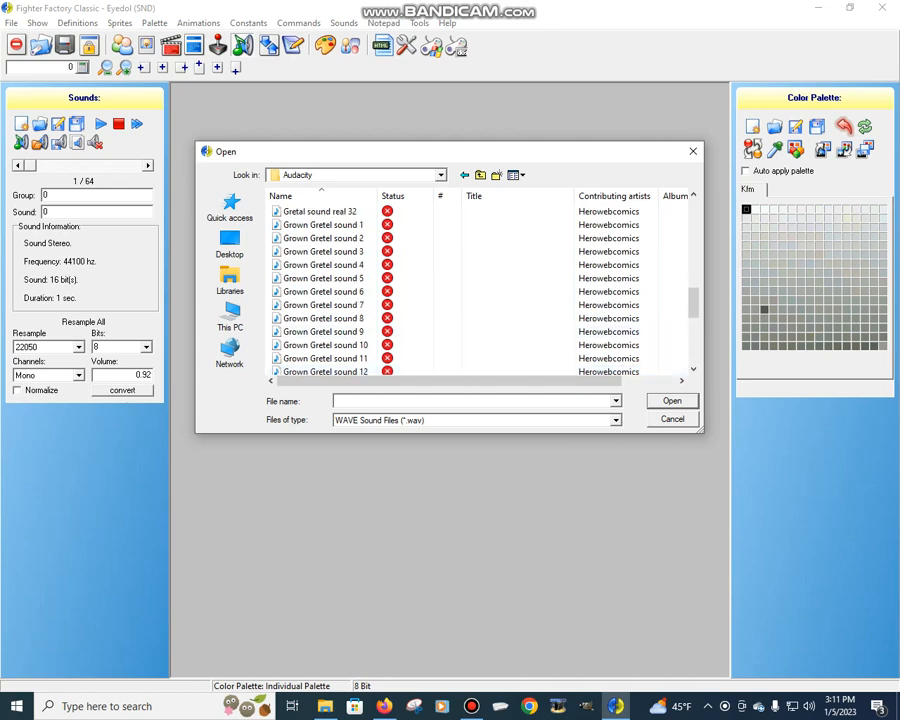
- Switch to File Explorer, open the Audacity folder in Documents and locate the Grown Gretel sound files
{"action": "left_click", "coordinate": [325, 706]}
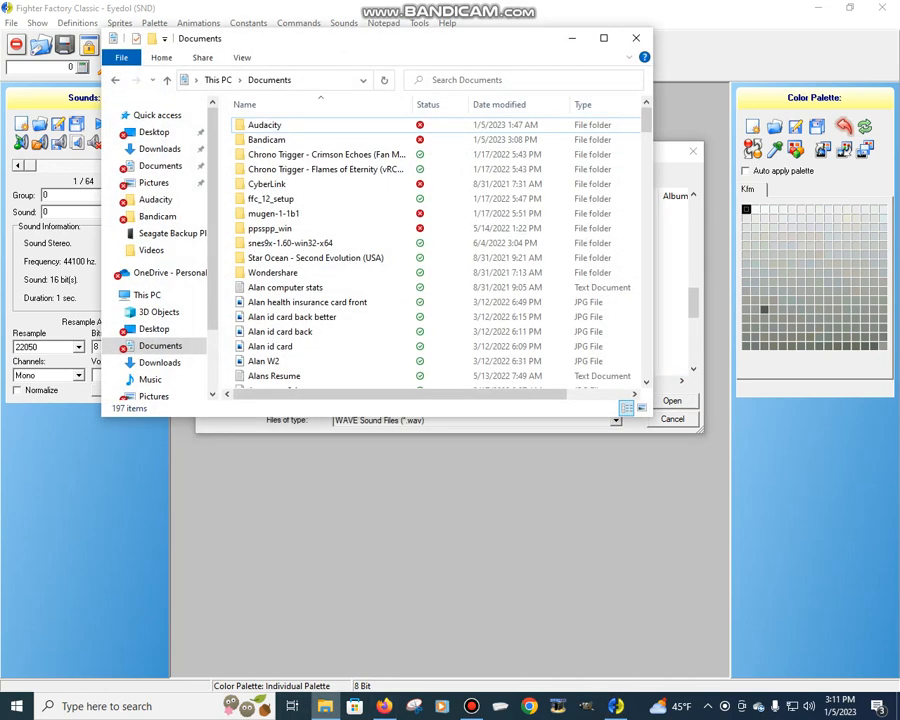
{"action": "double_click", "coordinate": [265, 125]}
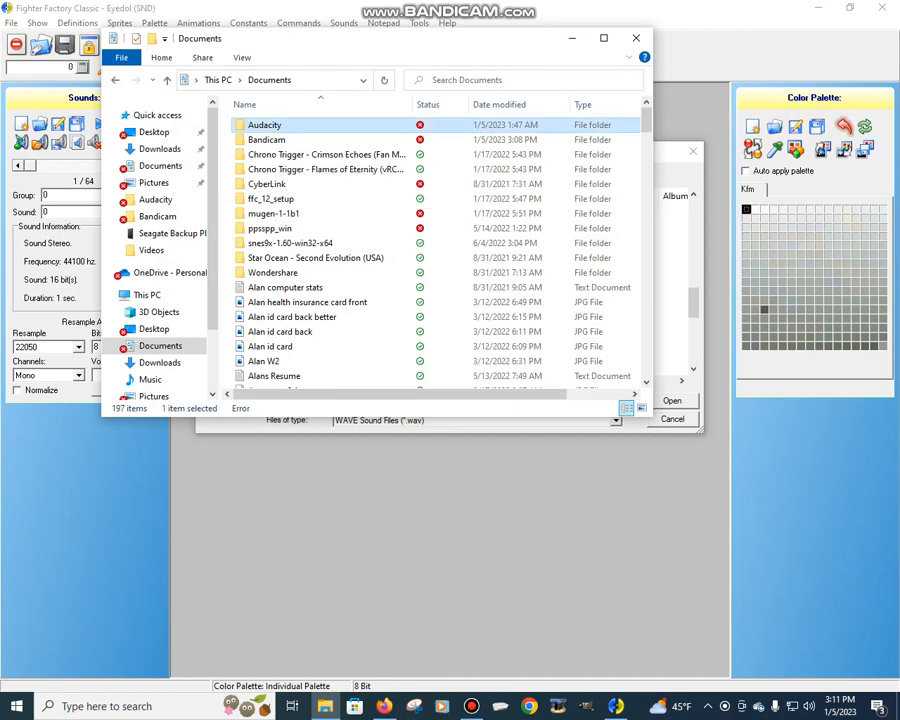
{"action": "scroll", "coordinate": [330, 190], "scroll_direction": "down", "scroll_amount": 15}
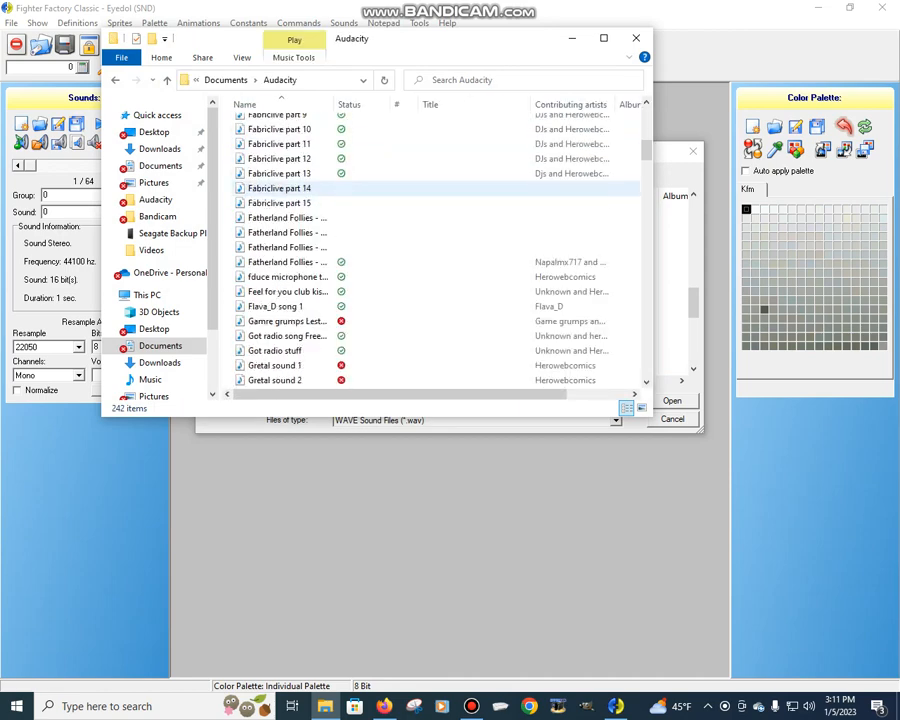
{"action": "scroll", "coordinate": [330, 190], "scroll_direction": "down", "scroll_amount": 20}
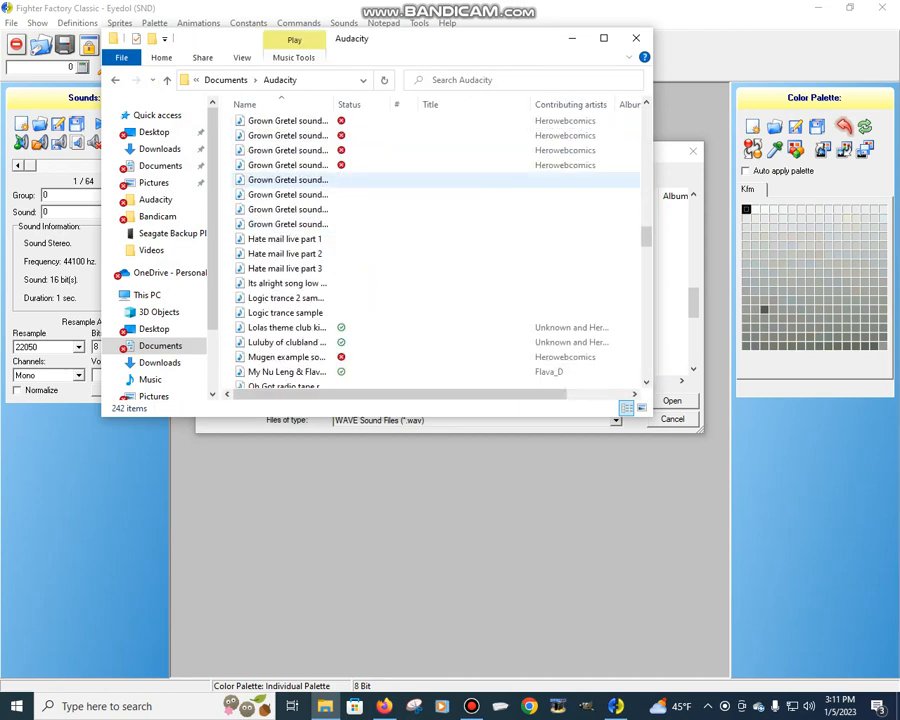
{"action": "scroll", "coordinate": [330, 194], "scroll_direction": "up", "scroll_amount": 7}
{"action": "scroll", "coordinate": [330, 194], "scroll_direction": "up", "scroll_amount": 4}
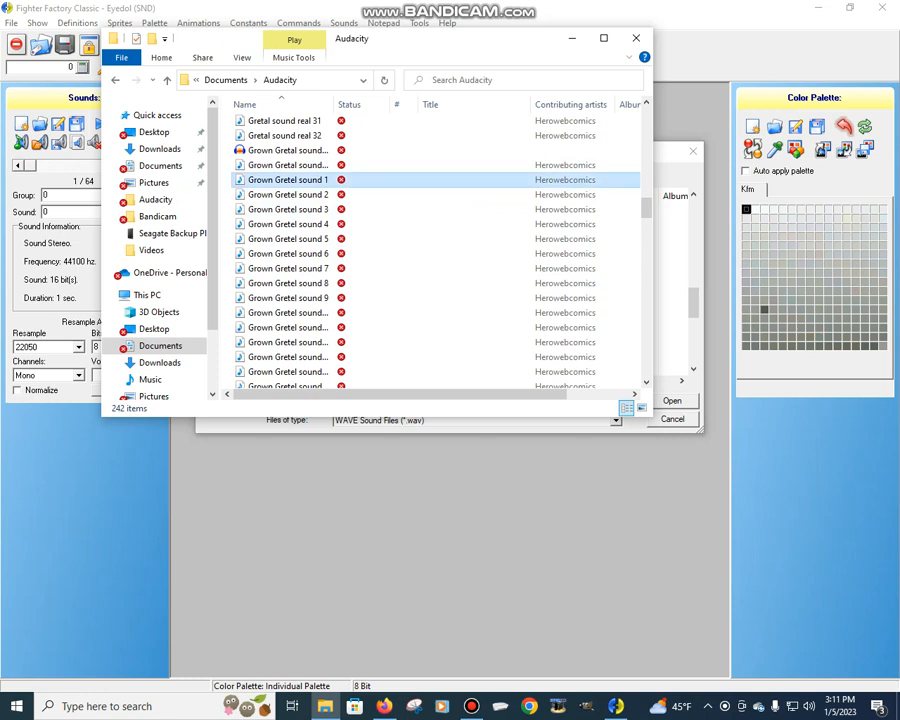
- Play Grown Gretel sound 1, 2 and 3 to preview them, and minimize the player and folder windows
{"action": "double_click", "coordinate": [288, 180]}
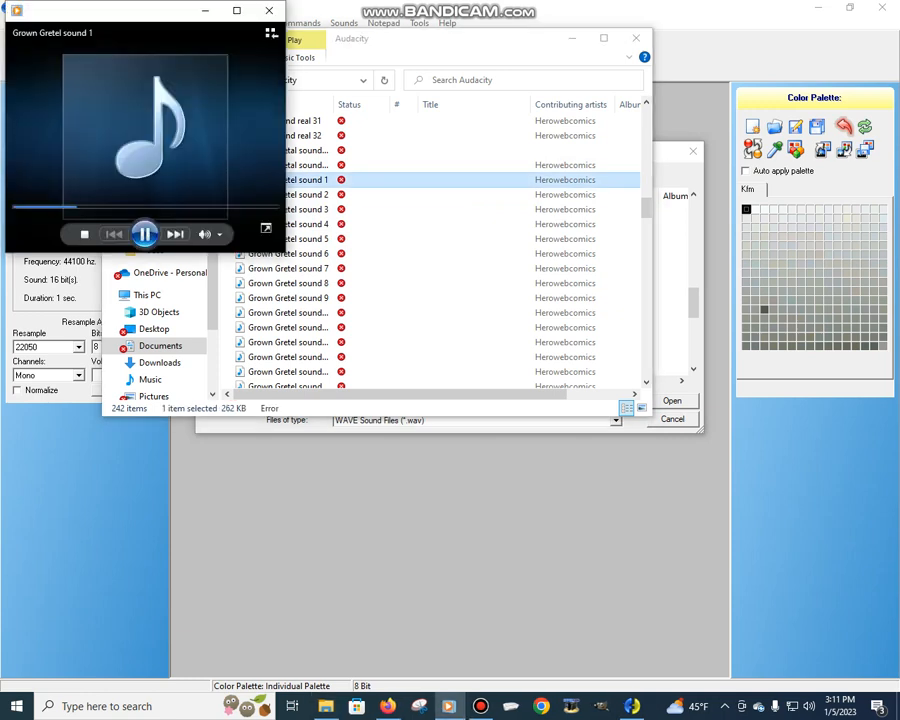
{"action": "double_click", "coordinate": [288, 195]}
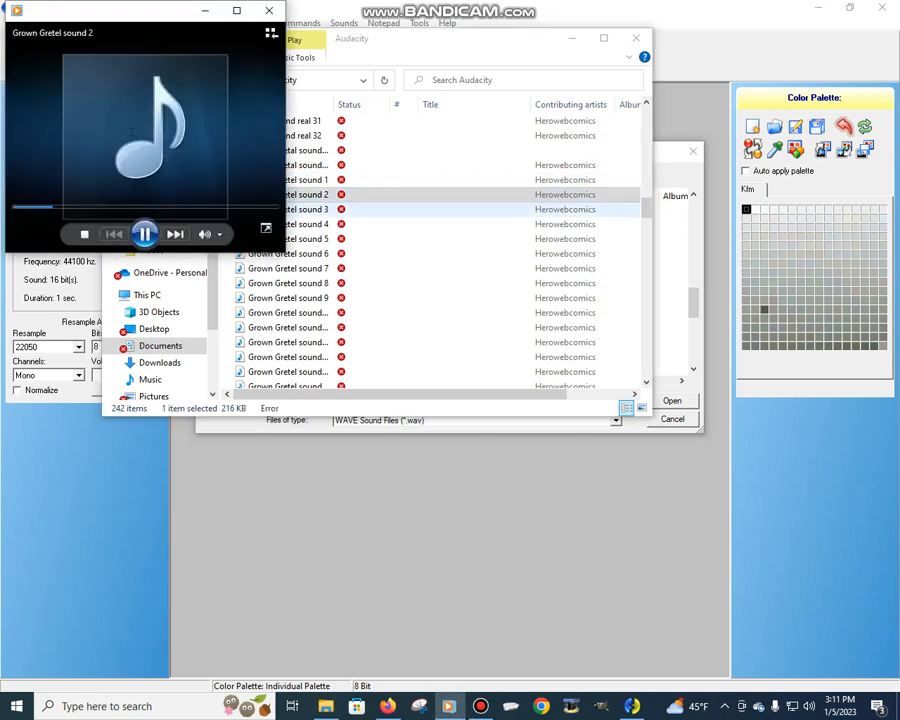
{"action": "double_click", "coordinate": [288, 209]}
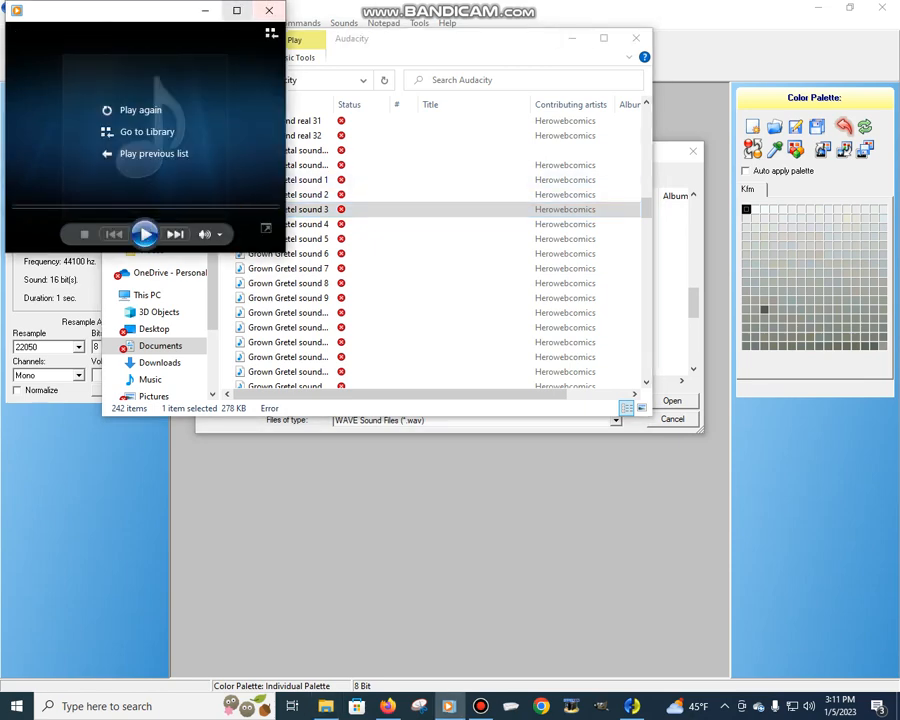
{"action": "left_click", "coordinate": [205, 10]}
{"action": "left_click_drag", "start_coordinate": [498, 37], "coordinate": [692, 34]}
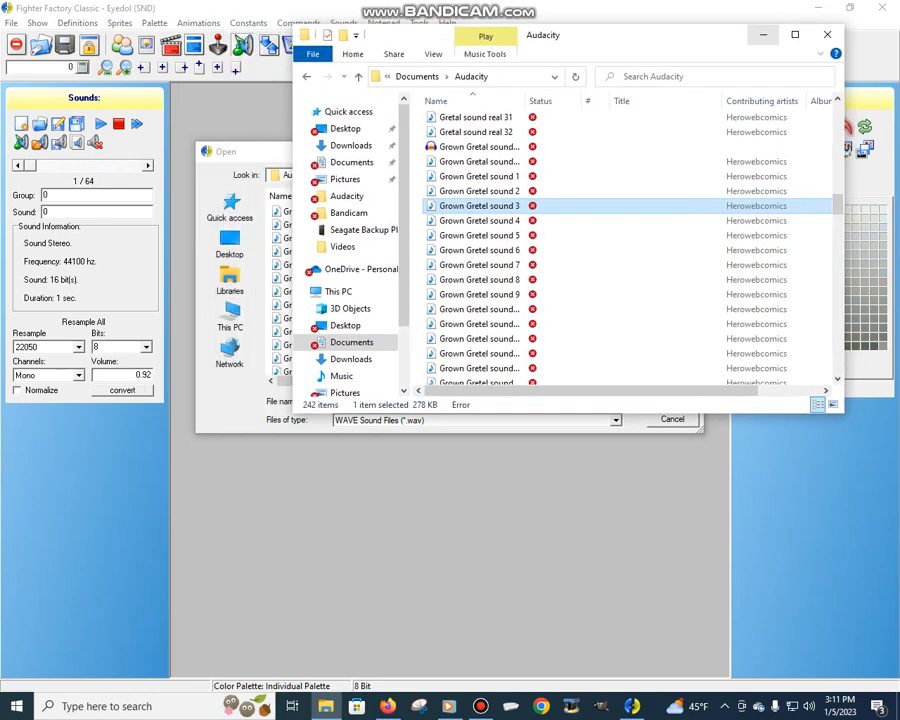
{"action": "left_click", "coordinate": [763, 35]}
- Replace the character's sound 0,0 with the file Grown Gretel sound 3 from the Audacity folder
{"action": "scroll", "coordinate": [487, 290], "scroll_direction": "down", "scroll_amount": 18}
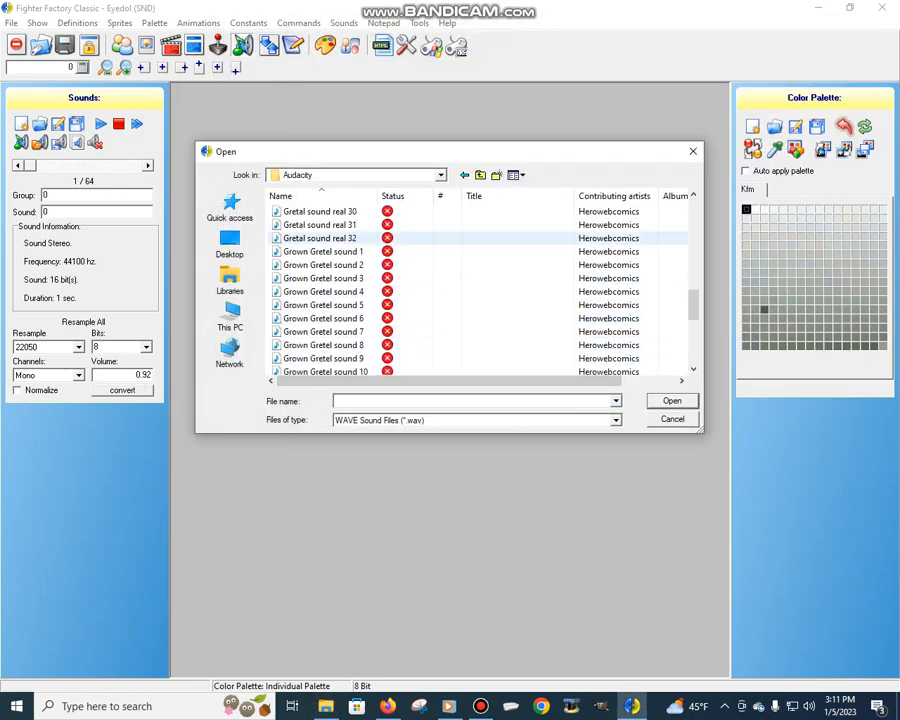
{"action": "scroll", "coordinate": [487, 290], "scroll_direction": "up", "scroll_amount": 5}
{"action": "scroll", "coordinate": [330, 304], "scroll_direction": "up", "scroll_amount": 1}
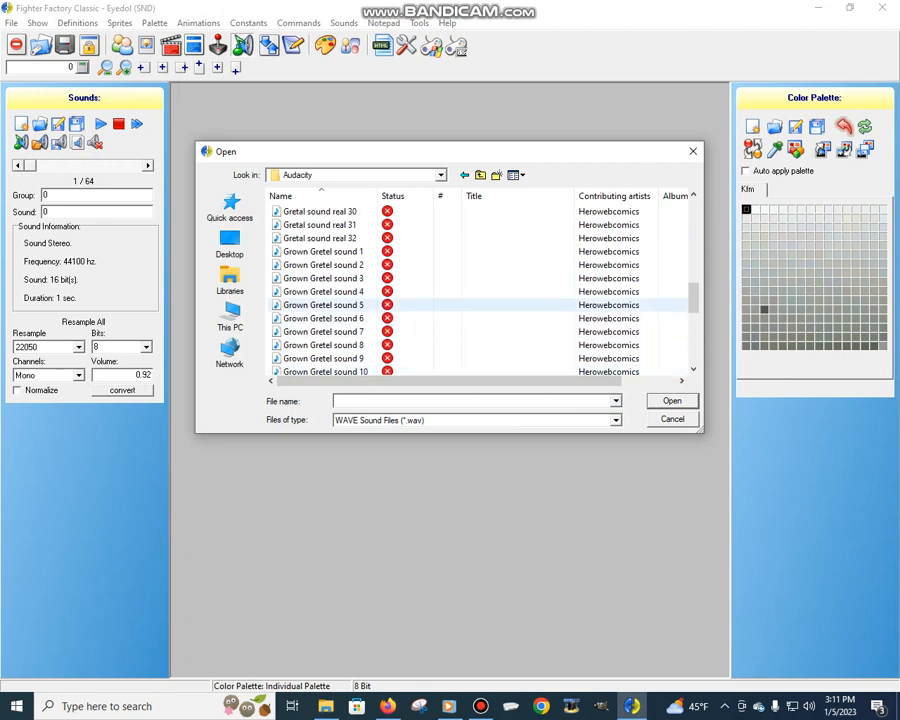
{"action": "left_click", "coordinate": [330, 278]}
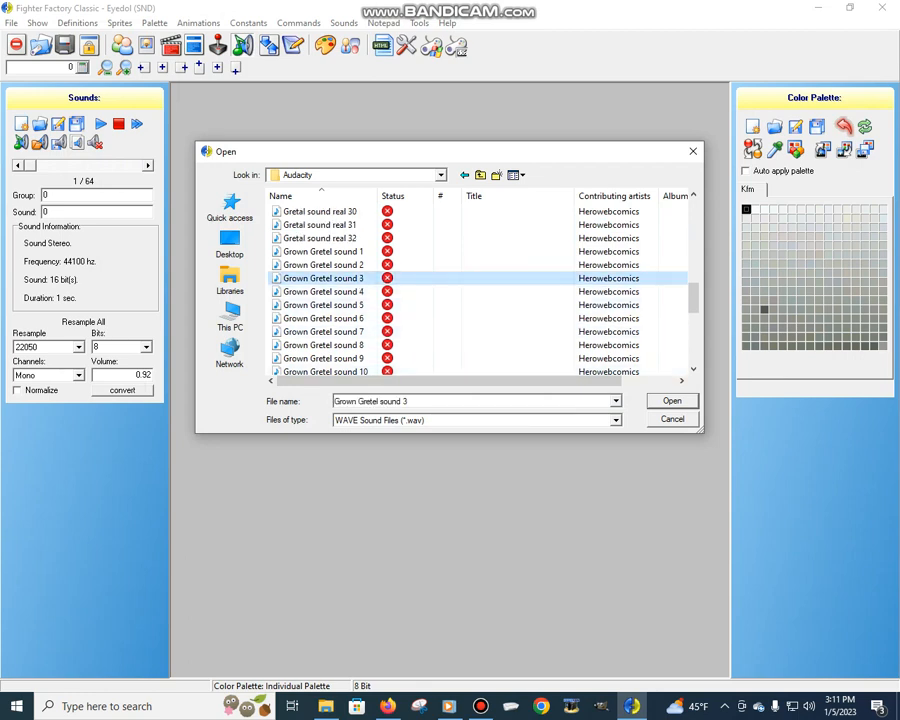
{"action": "left_click", "coordinate": [672, 401]}
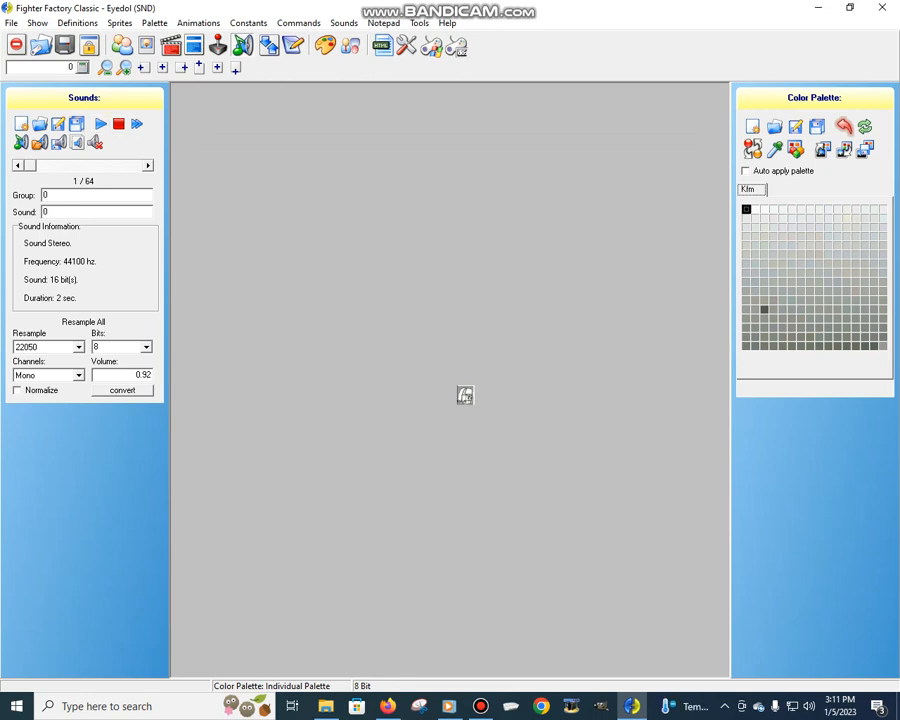
- Go to sound 0,1 and open the file selection for replacing it
{"action": "key", "text": "Right"}
{"action": "left_click", "coordinate": [39, 143]}
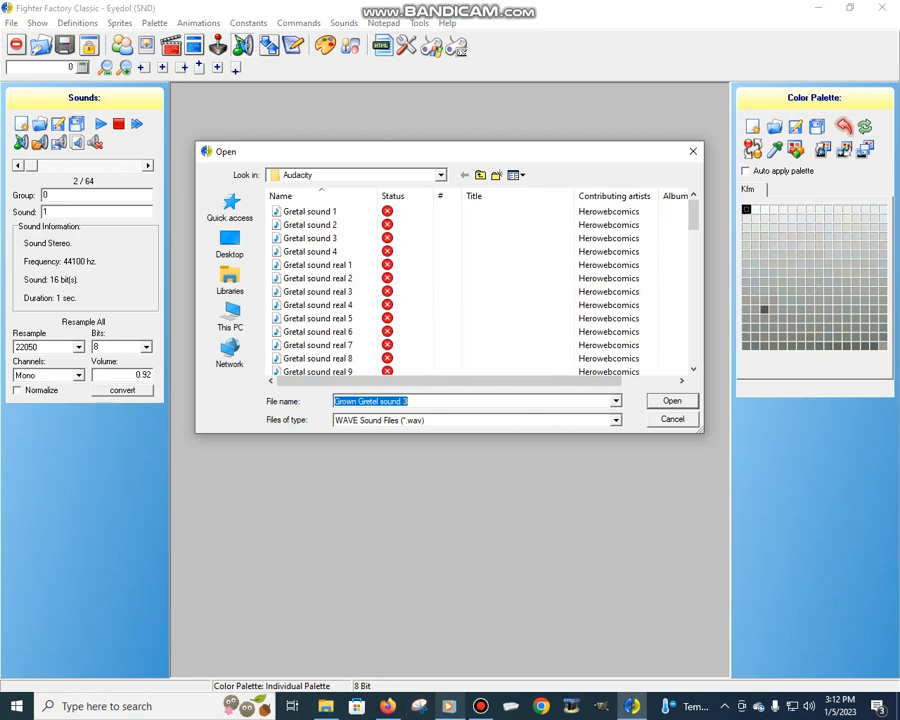
{"action": "mouse_move", "coordinate": [449, 706]}
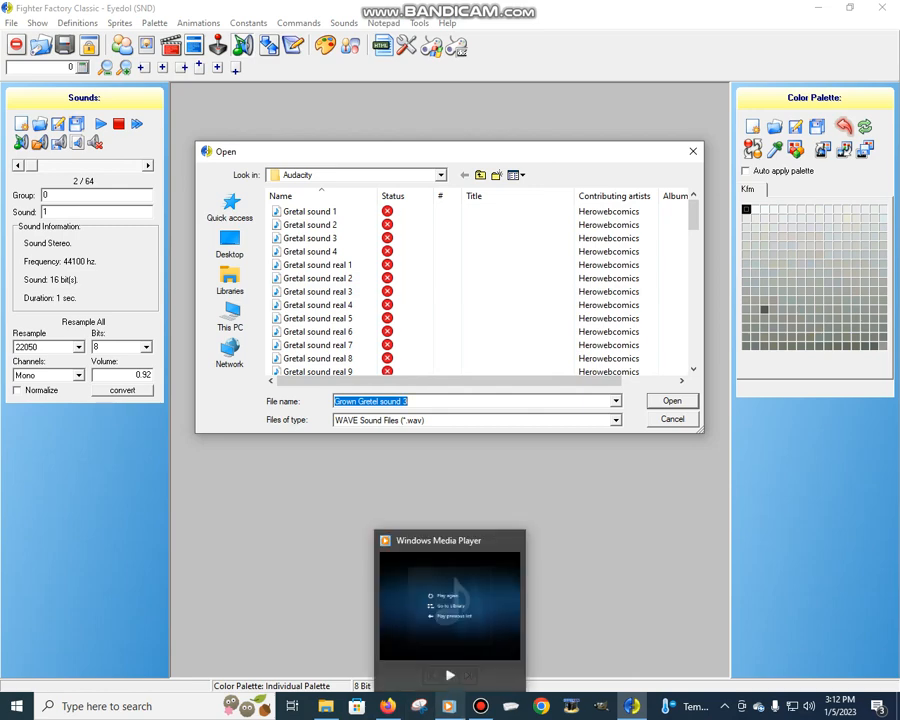
- Switch to File Explorer and play Grown Gretel sound 4 through 7 from the Audacity folder to preview them
{"action": "left_click", "coordinate": [326, 706]}
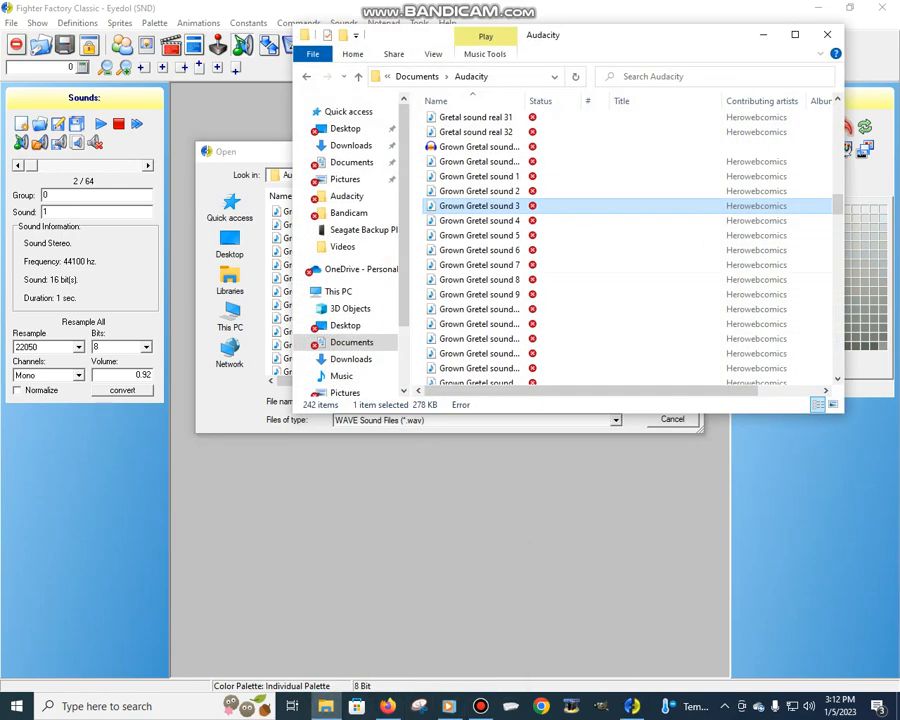
{"action": "key", "text": "Down"}
{"action": "key", "text": "Return"}
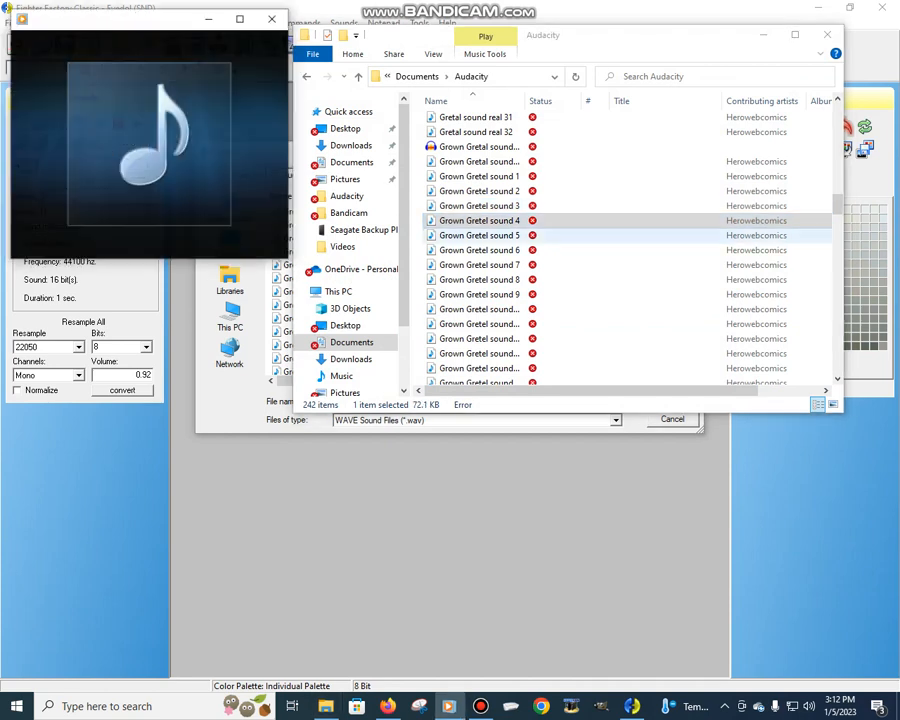
{"action": "key", "text": "alt+Tab"}
{"action": "key", "text": "Down"}
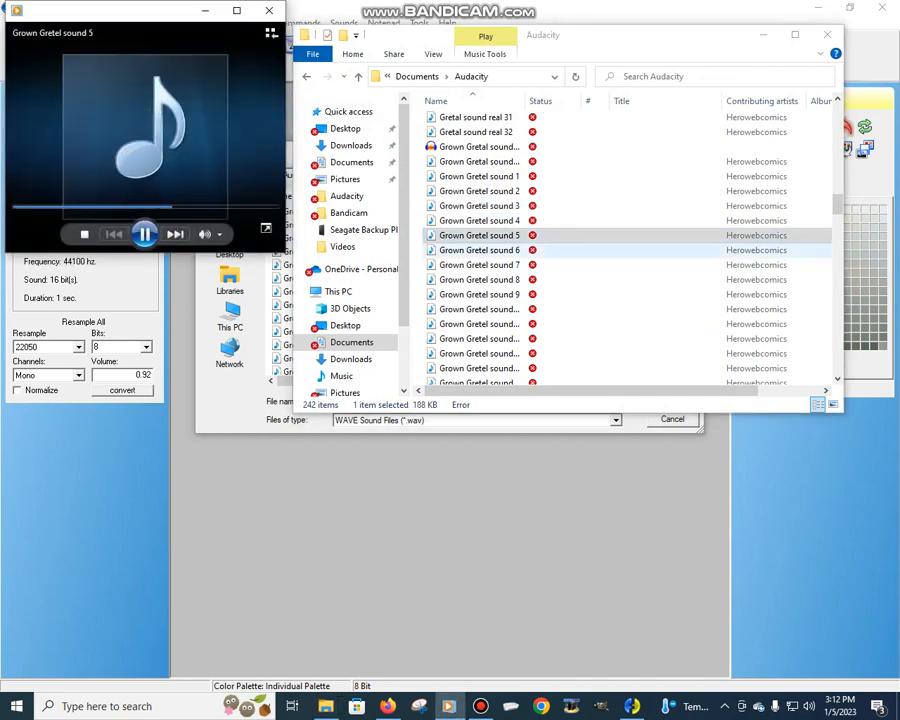
{"action": "double_click", "coordinate": [479, 250]}
{"action": "double_click", "coordinate": [479, 265]}
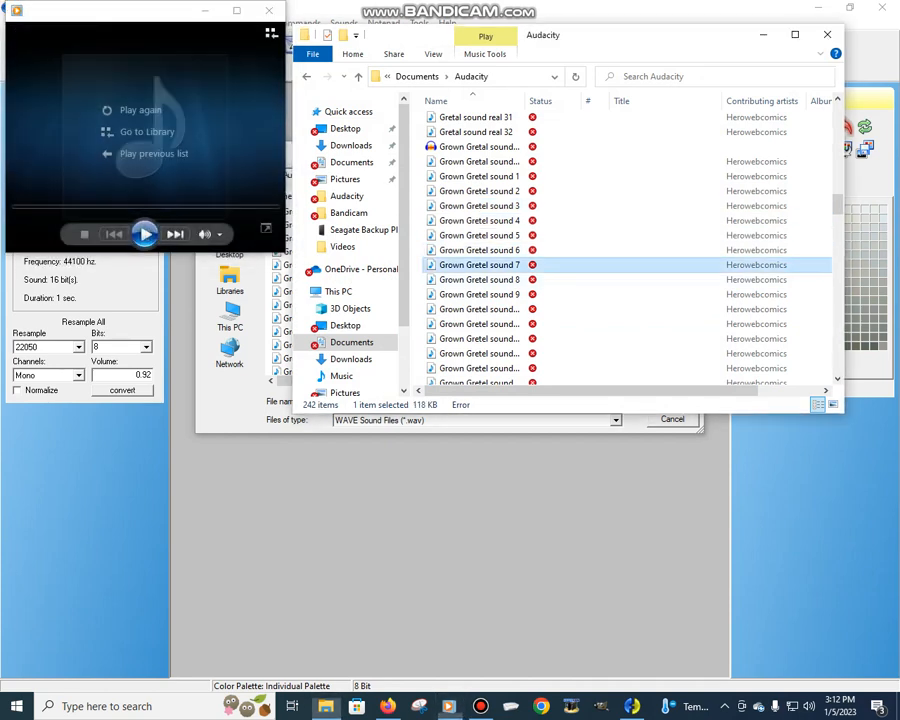
- Play Grown Gretel sound 8 through 13 one after another to preview them
{"action": "double_click", "coordinate": [479, 280]}
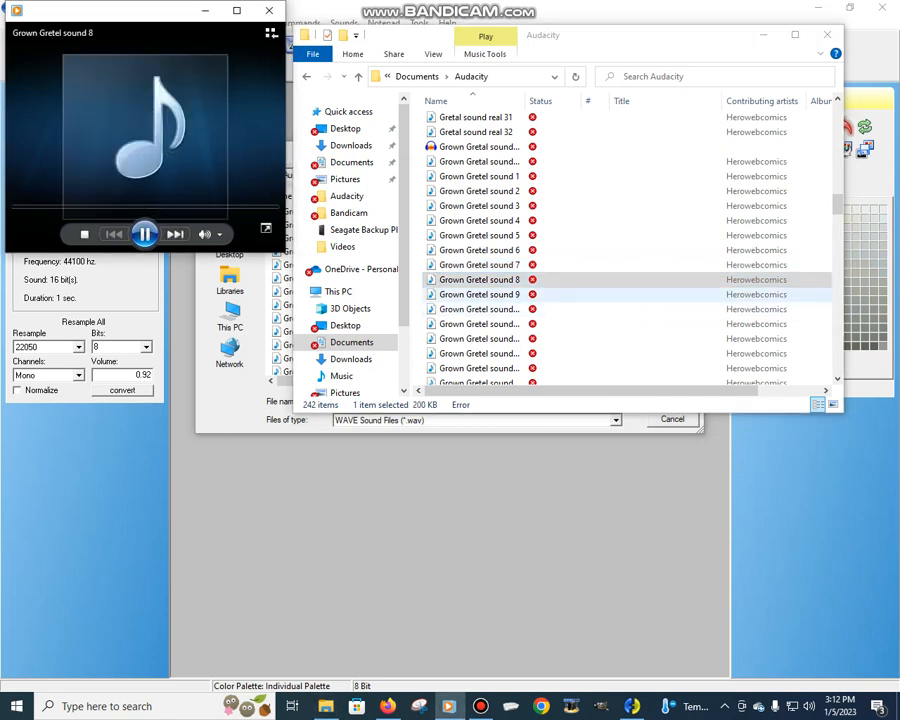
{"action": "double_click", "coordinate": [479, 294]}
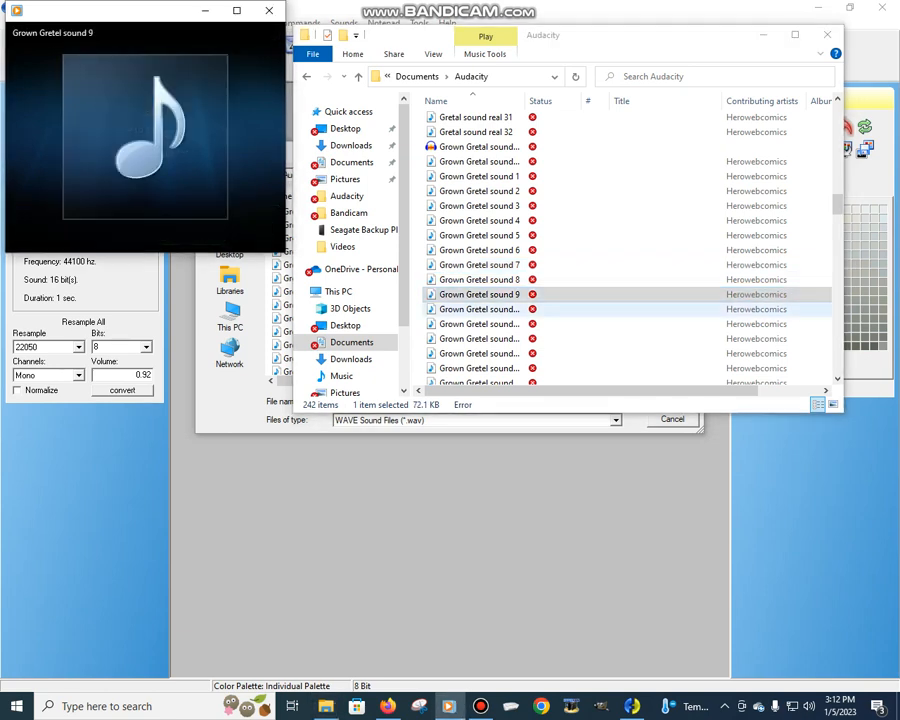
{"action": "double_click", "coordinate": [479, 309]}
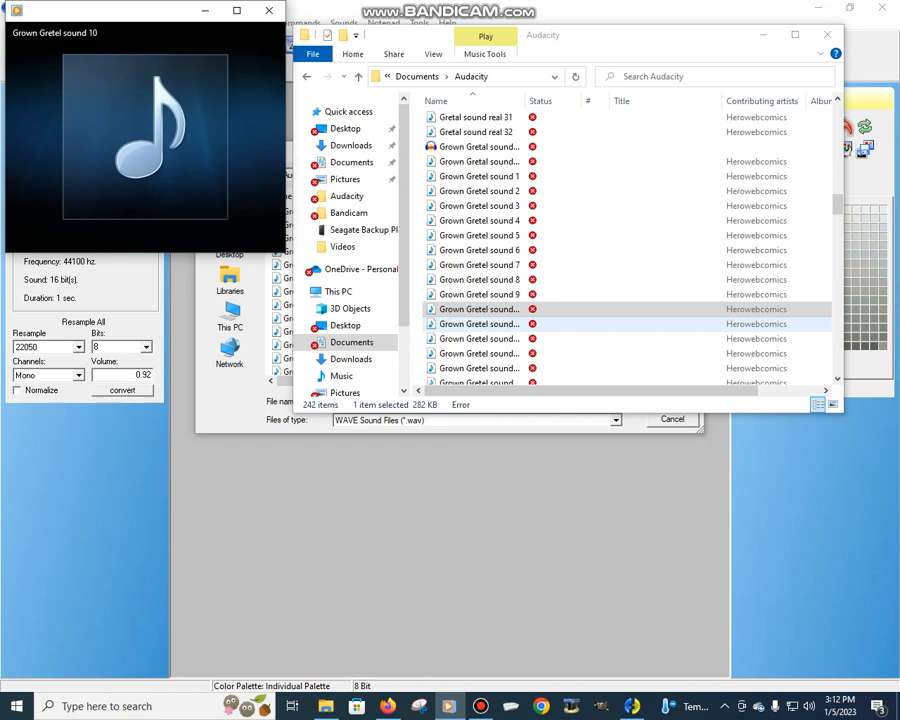
{"action": "double_click", "coordinate": [479, 324]}
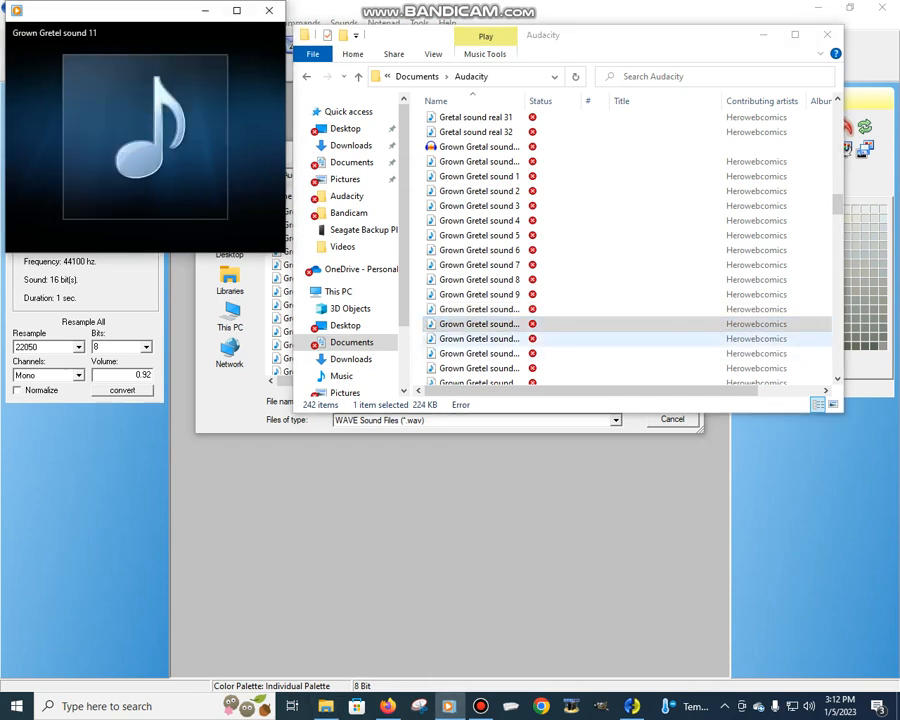
{"action": "double_click", "coordinate": [479, 339]}
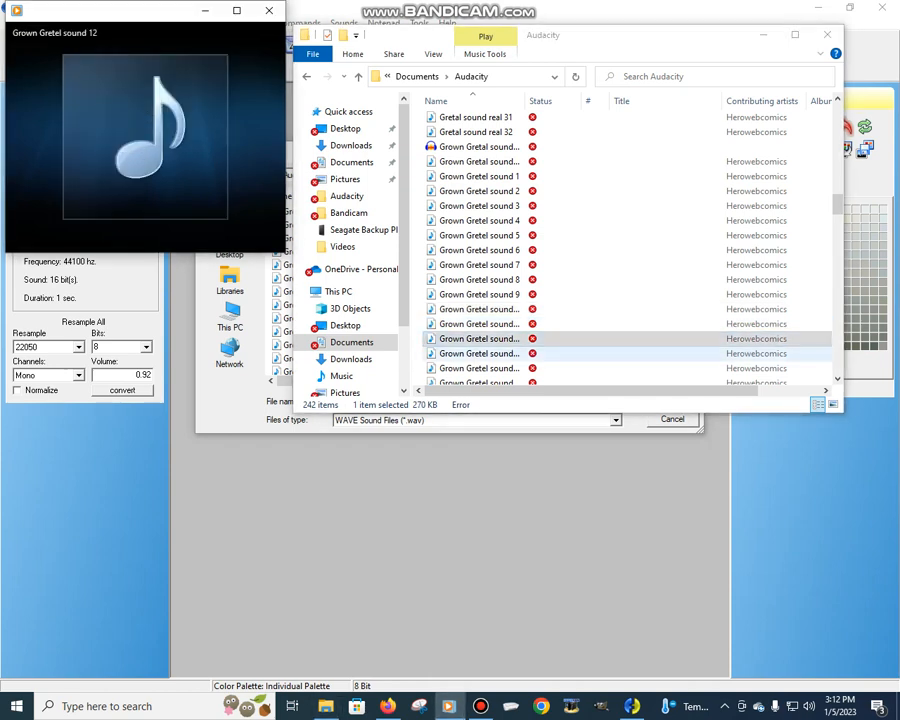
{"action": "double_click", "coordinate": [479, 353]}
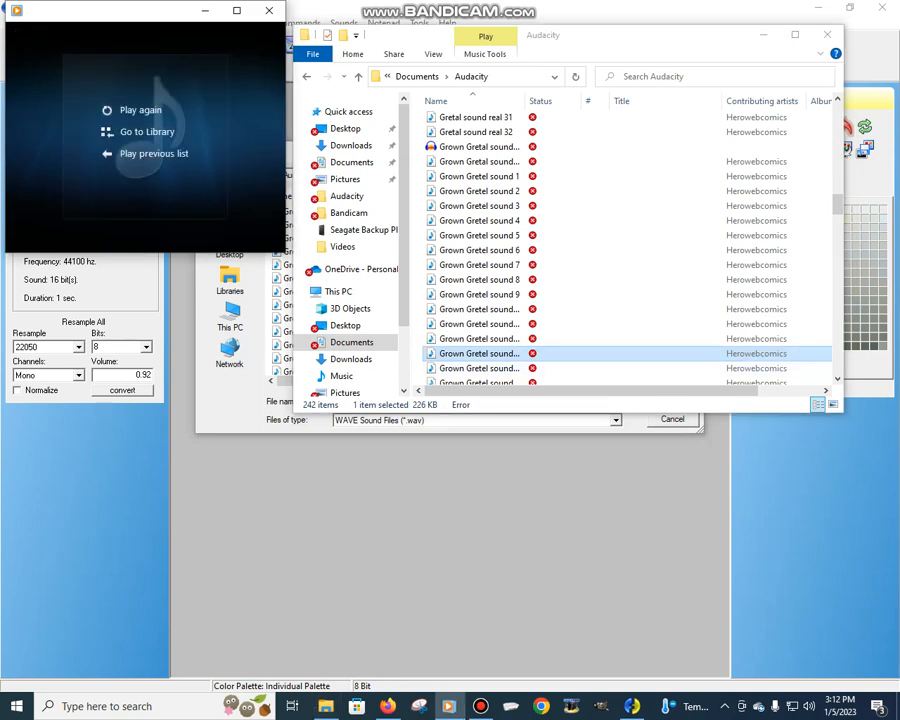
- Play Grown Gretel sound 13 again, and minimize the folder and player windows
{"action": "left_click", "coordinate": [479, 353]}
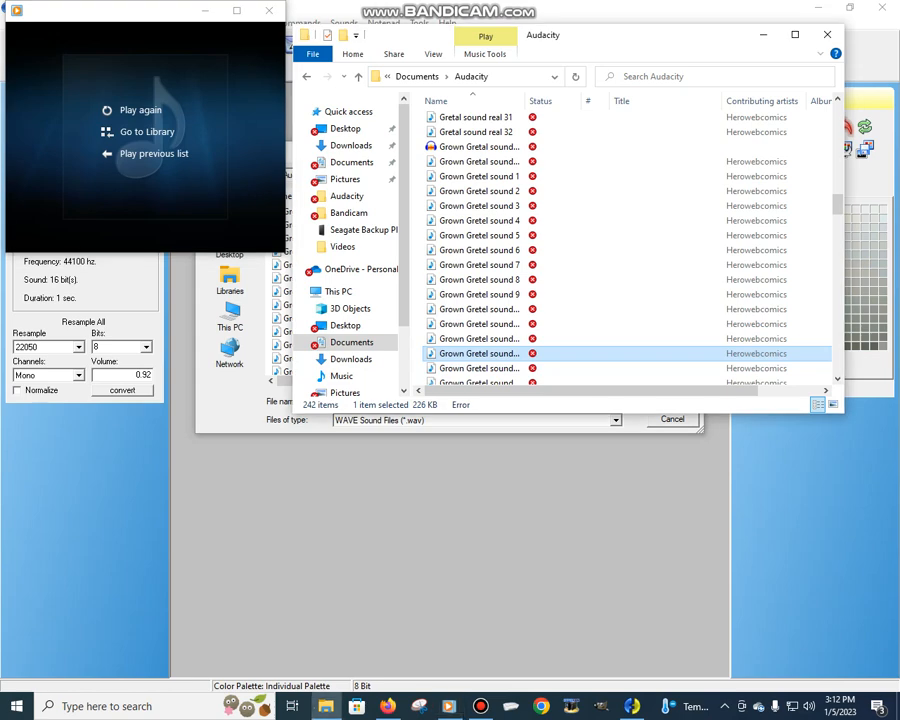
{"action": "right_click", "coordinate": [479, 353]}
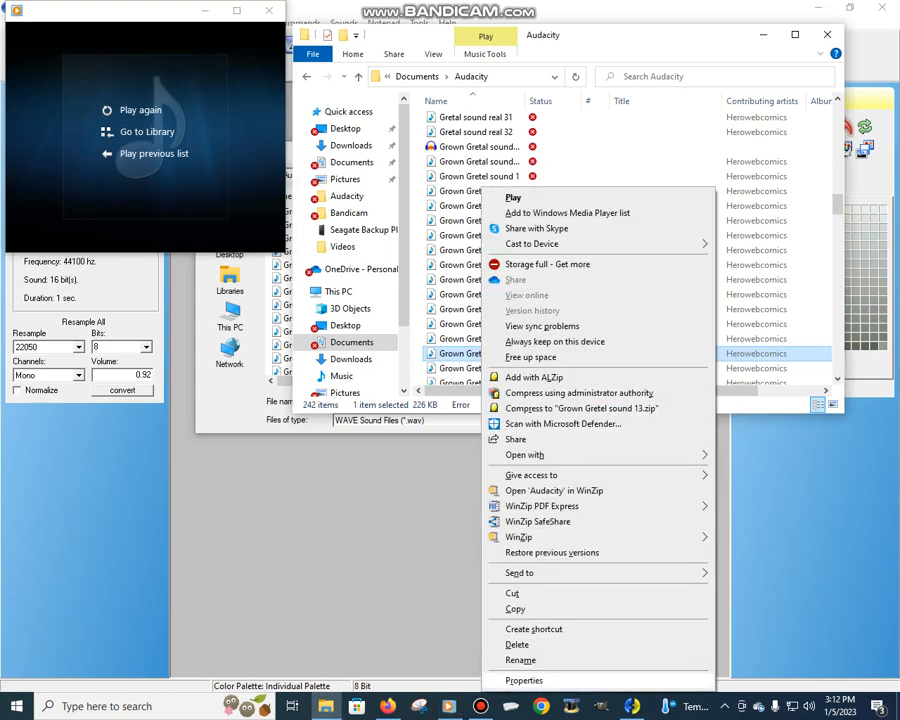
{"action": "left_click", "coordinate": [513, 197]}
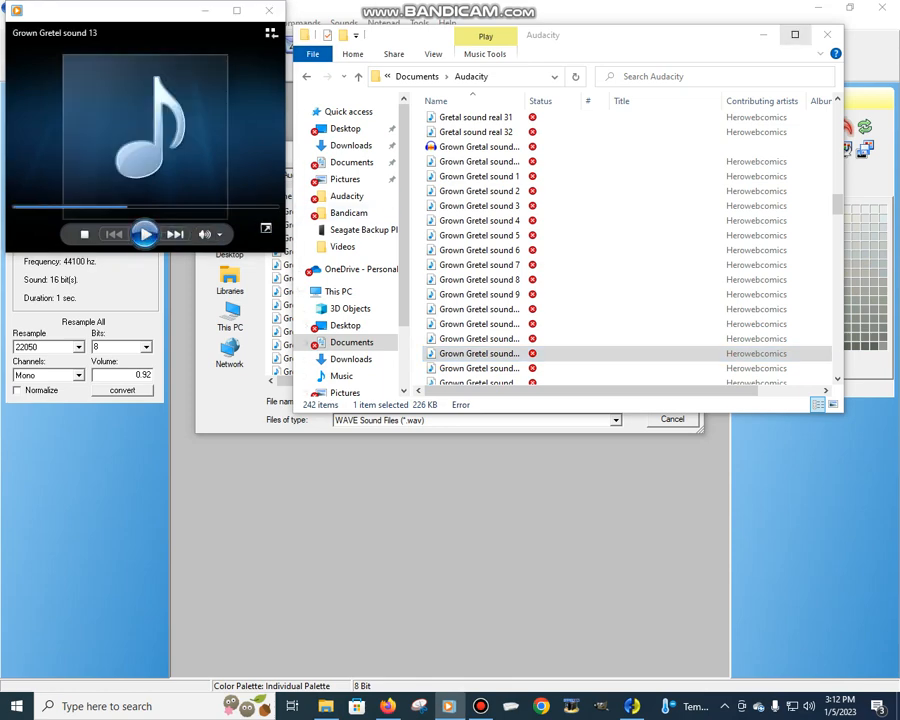
{"action": "left_click", "coordinate": [764, 35]}
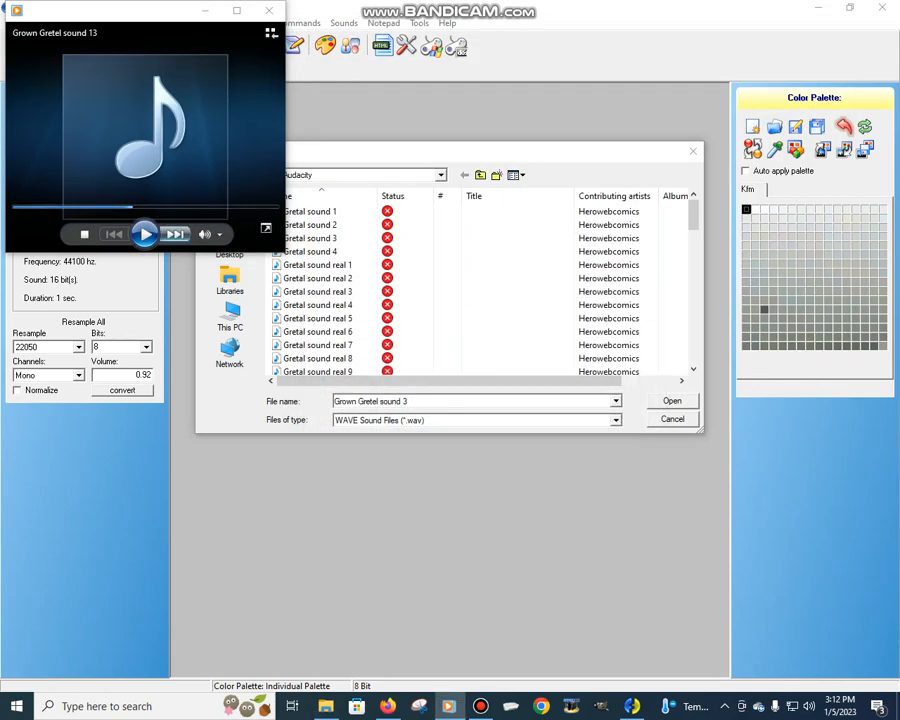
{"action": "left_click", "coordinate": [145, 234]}
{"action": "left_click", "coordinate": [205, 10]}
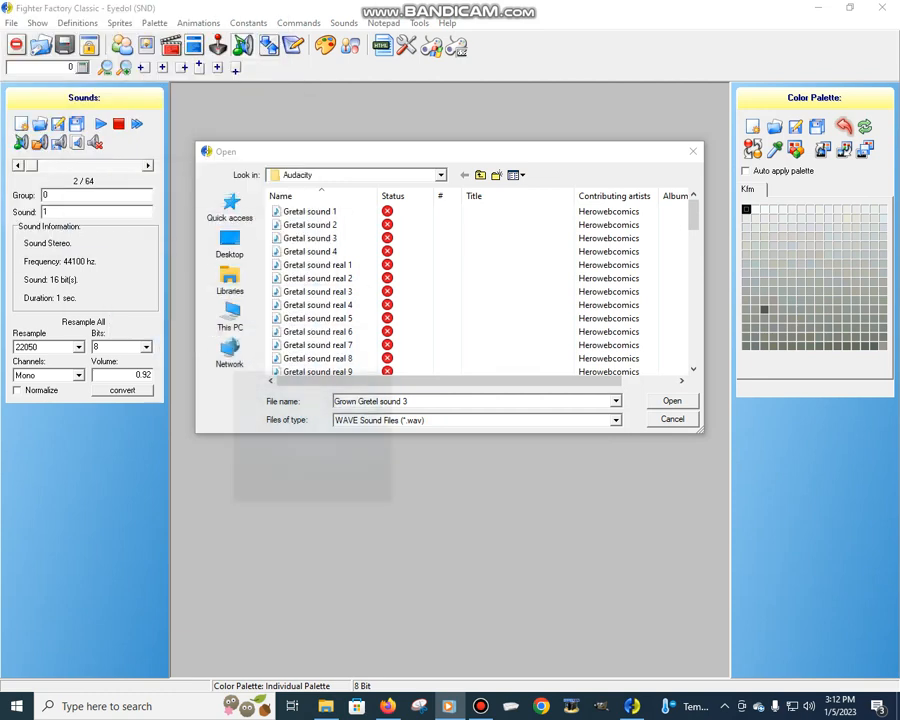
- Replace the character's sound 0,1 with the file Gretal sound real 13
{"action": "scroll", "coordinate": [480, 292], "scroll_direction": "down", "scroll_amount": 6}
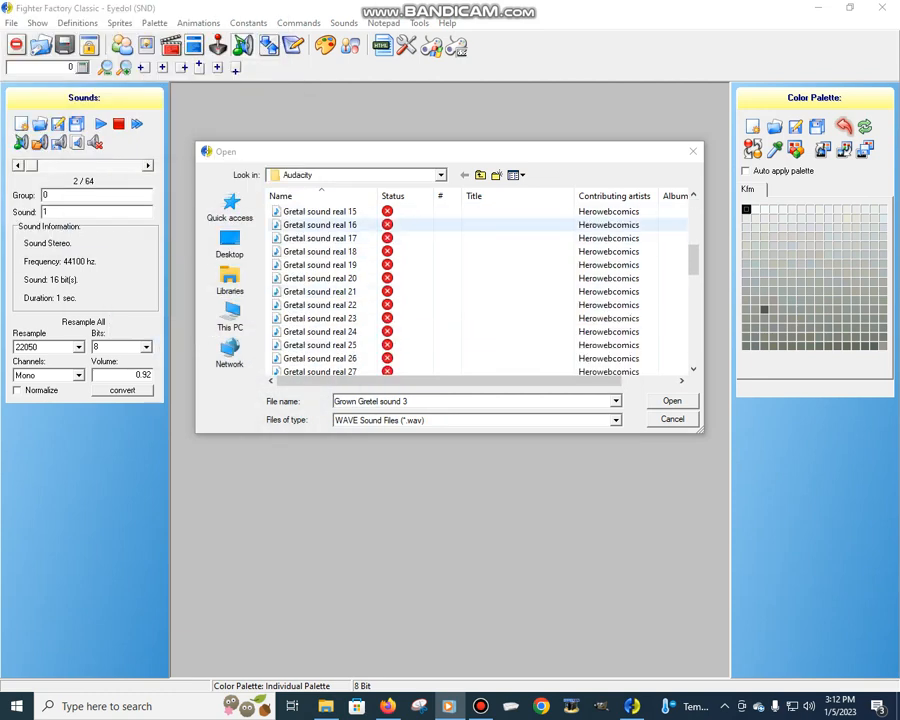
{"action": "scroll", "coordinate": [480, 318], "scroll_direction": "up", "scroll_amount": 3}
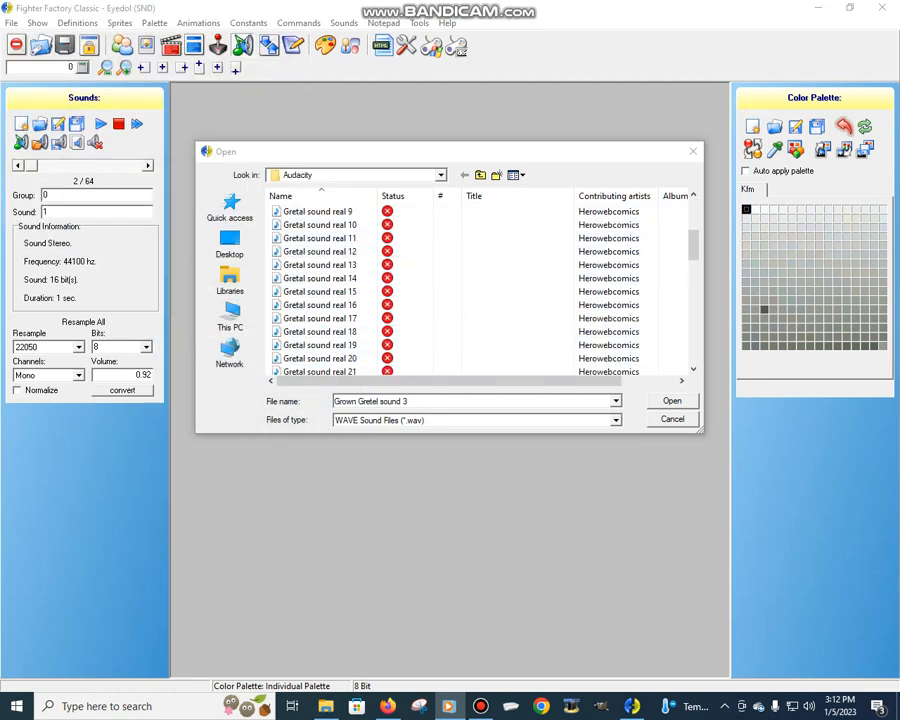
{"action": "left_click", "coordinate": [320, 304]}
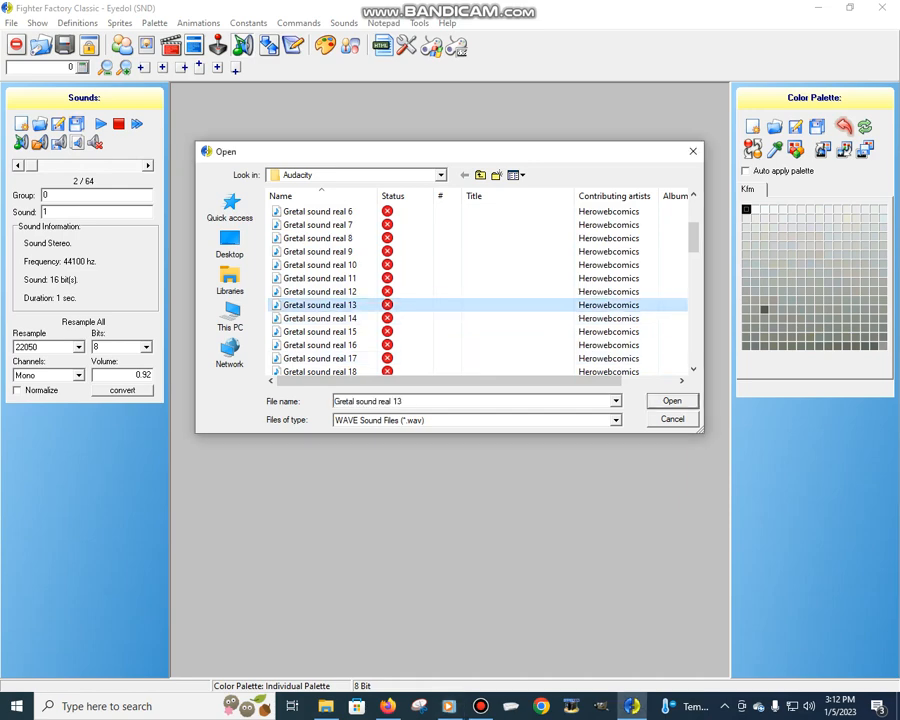
{"action": "key", "text": "Return"}
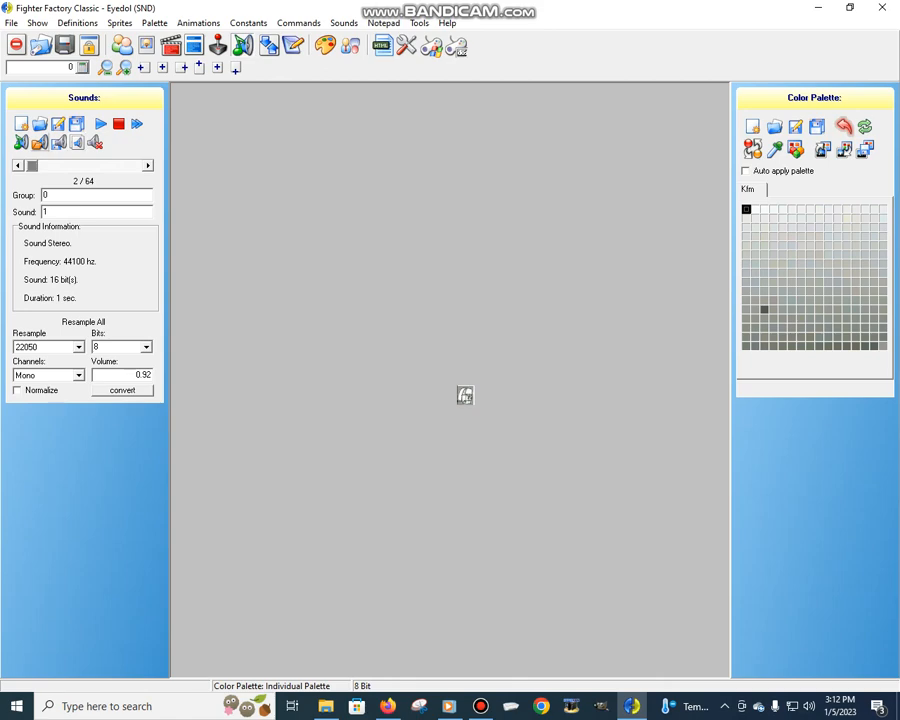
- Replace the character's sound 0,1 with the file Grown Gretel sound 13 from the Audacity folder
{"action": "left_click", "coordinate": [40, 143]}
{"action": "scroll", "coordinate": [480, 280], "scroll_direction": "down", "scroll_amount": 5}
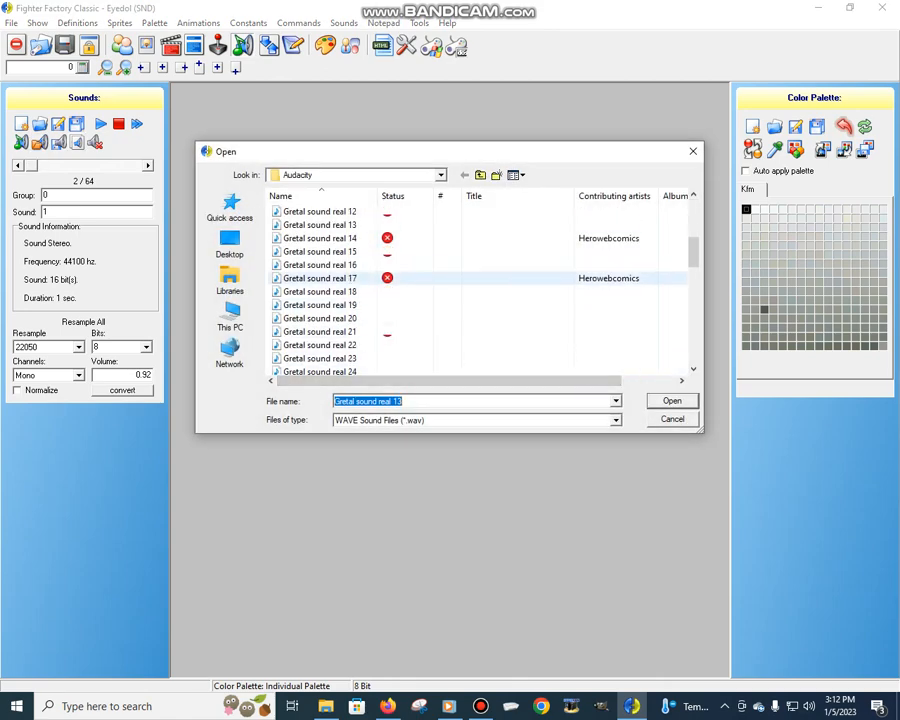
{"action": "scroll", "coordinate": [480, 290], "scroll_direction": "down", "scroll_amount": 13}
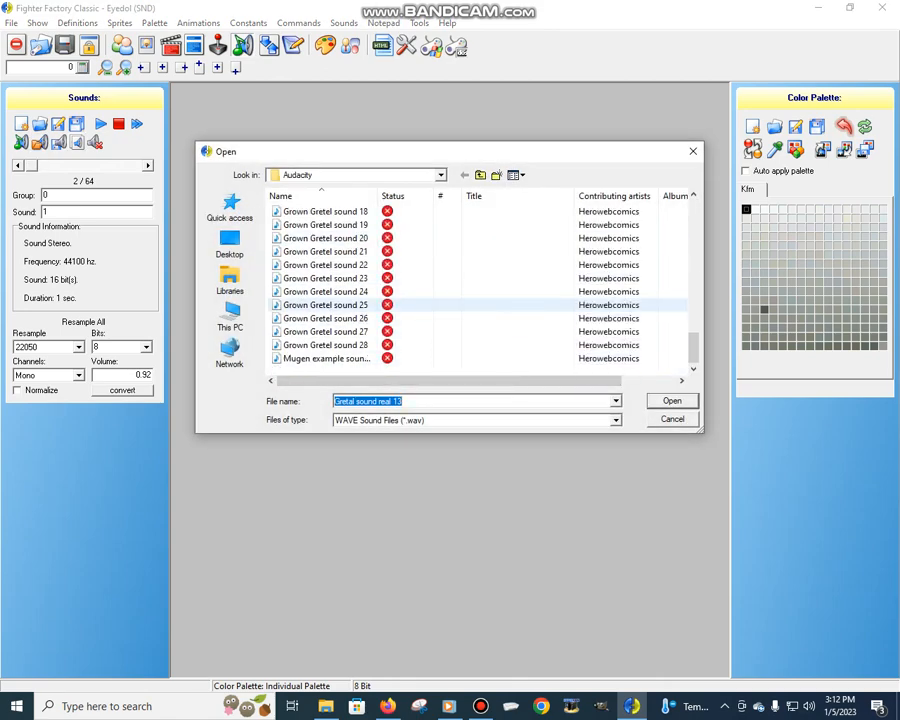
{"action": "scroll", "coordinate": [480, 290], "scroll_direction": "up", "scroll_amount": 1}
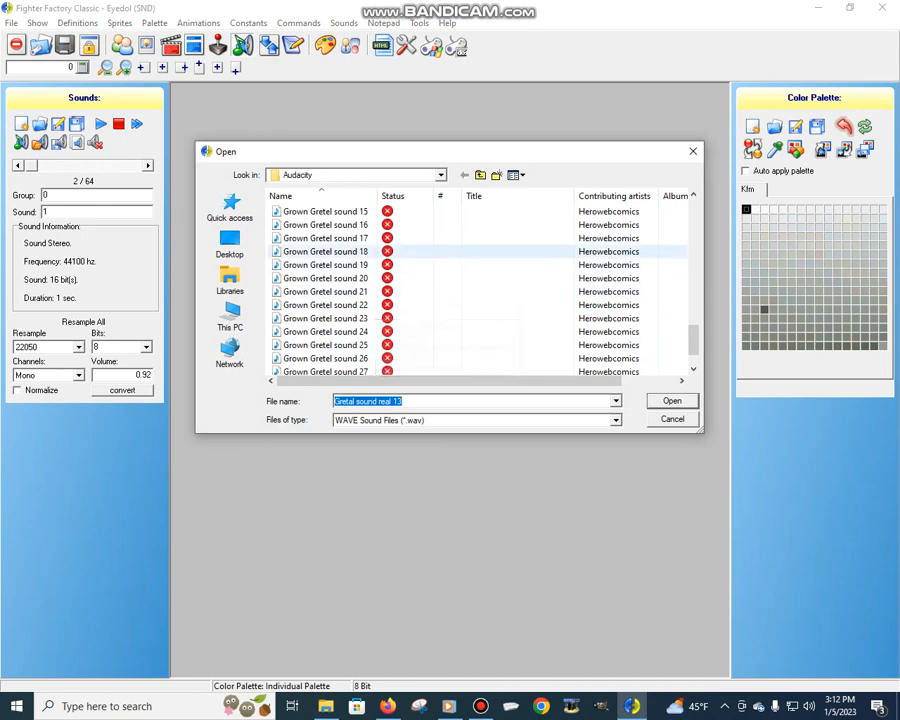
{"action": "scroll", "coordinate": [370, 250], "scroll_direction": "up", "scroll_amount": 1}
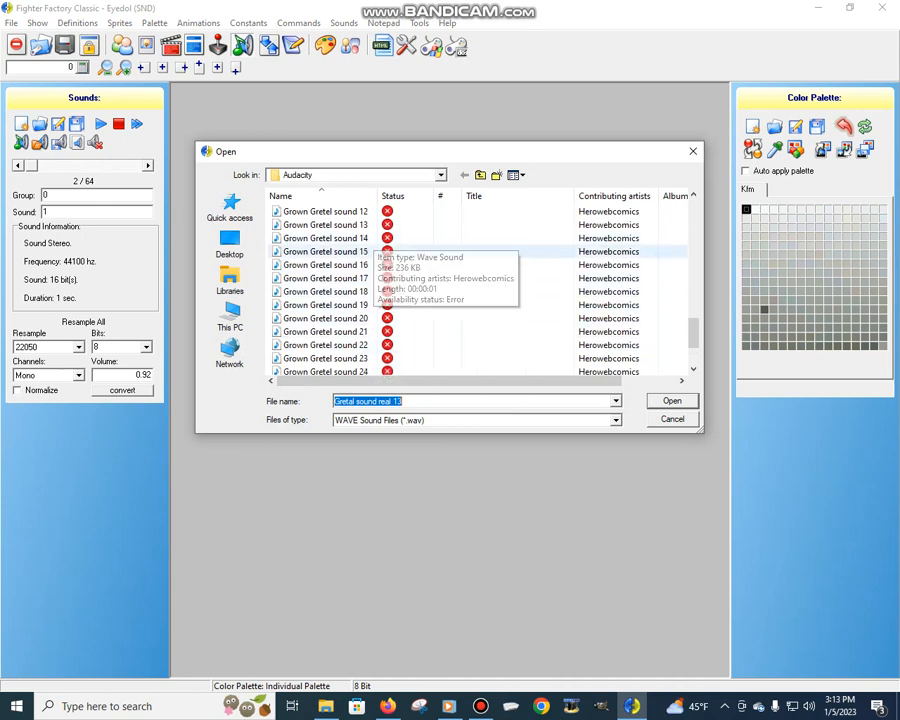
{"action": "left_click", "coordinate": [350, 225]}
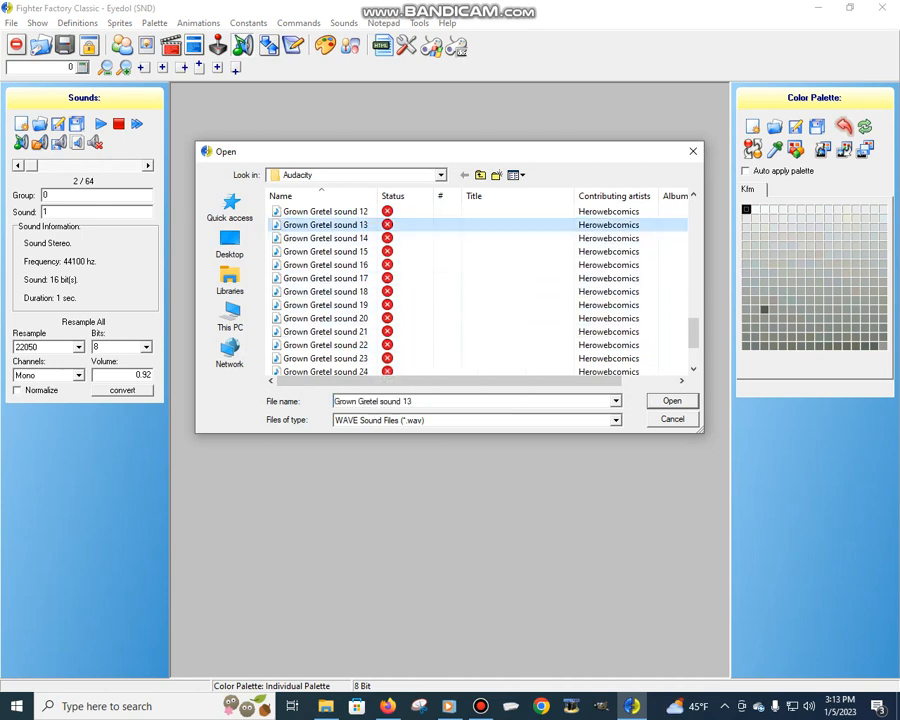
{"action": "key", "text": "Return"}
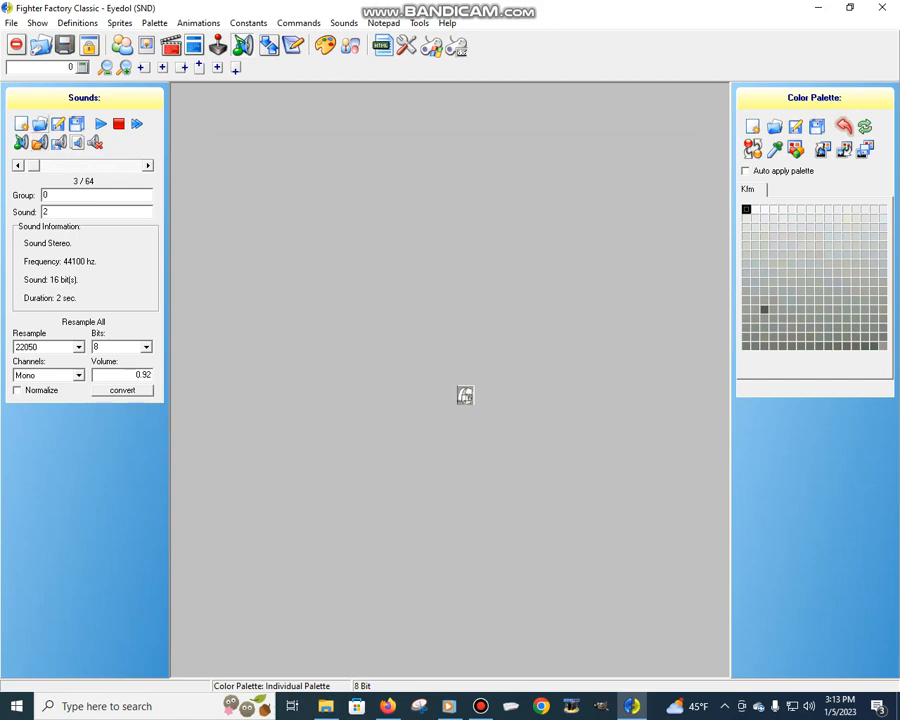
- Open the replacement file selection for sound 0,2, preview Grown Gretel sound 14 from File Explorer, and return to Fighter Factory
{"action": "left_click", "coordinate": [40, 143]}
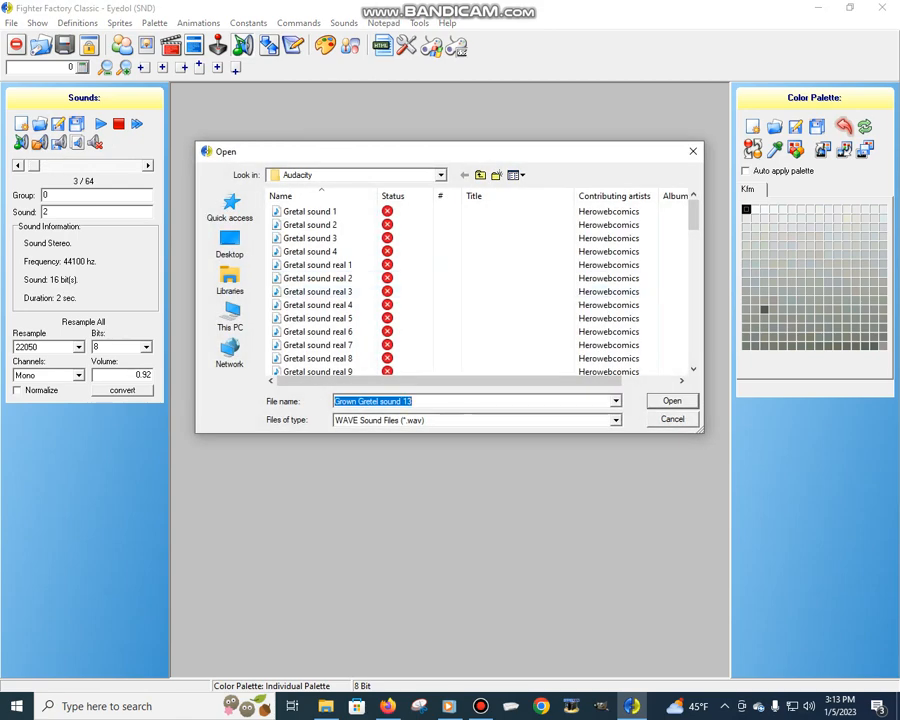
{"action": "left_click", "coordinate": [326, 706]}
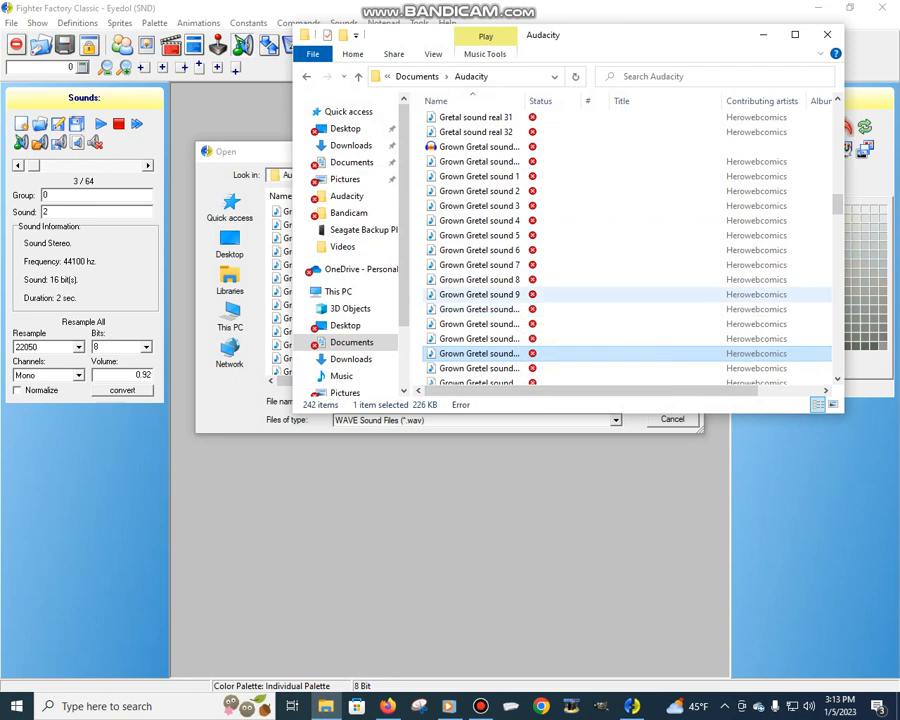
{"action": "scroll", "coordinate": [478, 294], "scroll_direction": "up", "scroll_amount": 1}
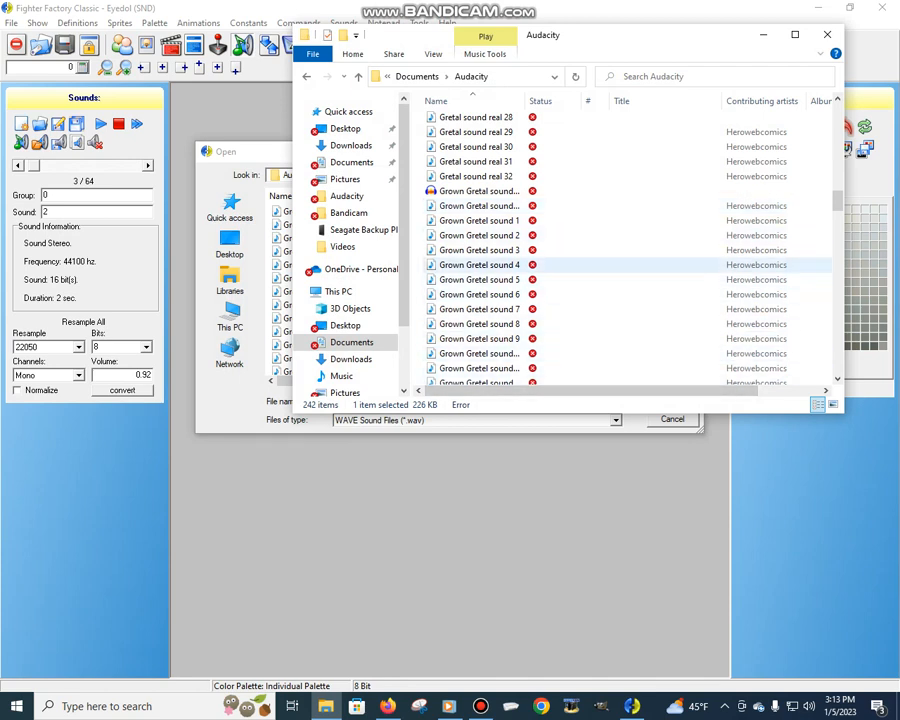
{"action": "scroll", "coordinate": [478, 302], "scroll_direction": "down", "scroll_amount": 1}
{"action": "scroll", "coordinate": [478, 302], "scroll_direction": "down", "scroll_amount": 1}
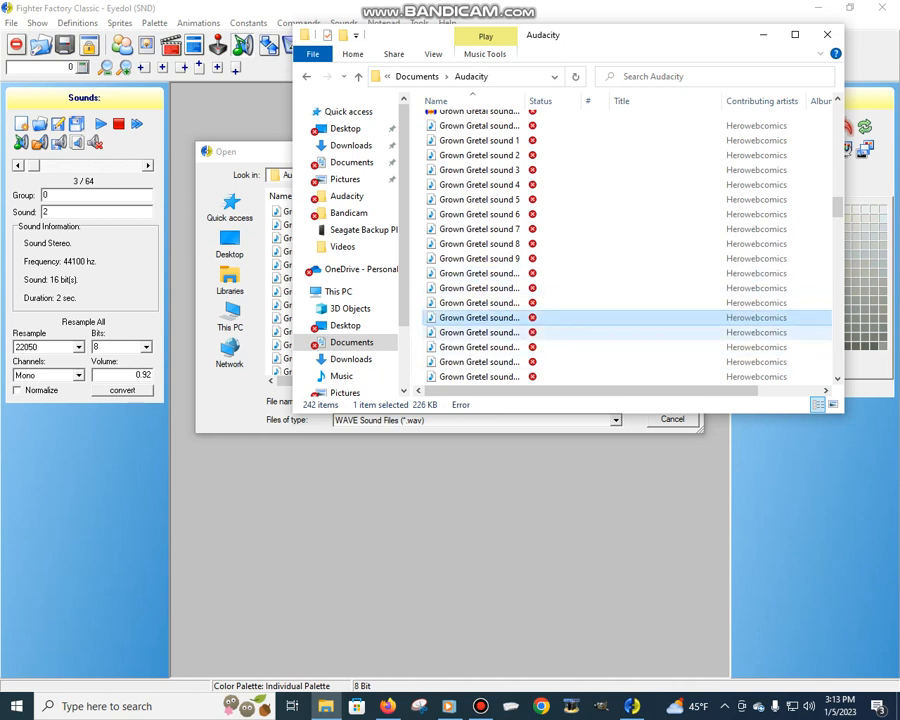
{"action": "double_click", "coordinate": [478, 333]}
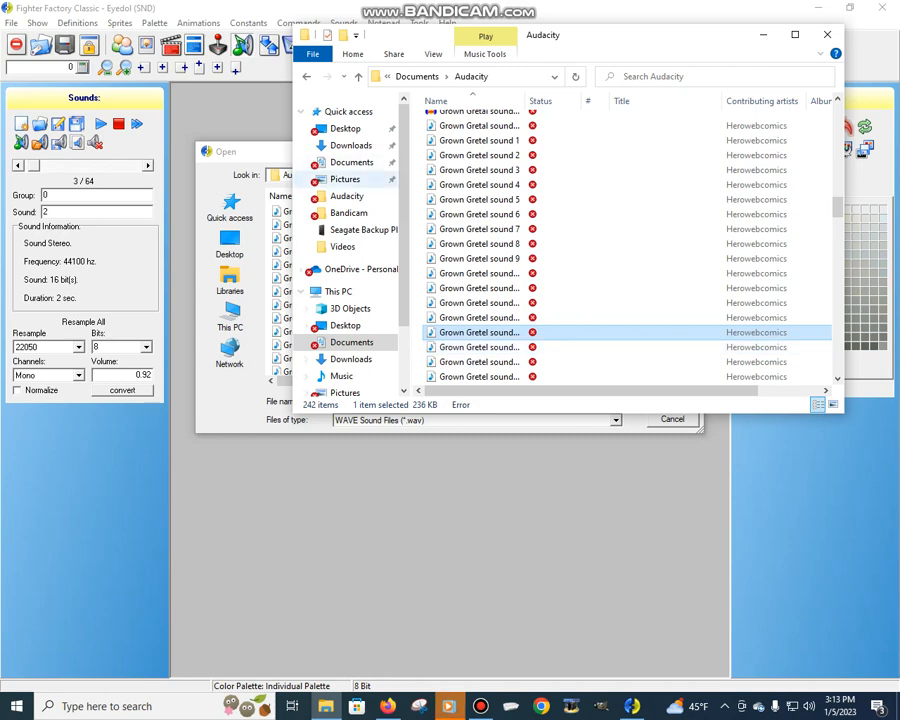
{"action": "left_click", "coordinate": [632, 706]}
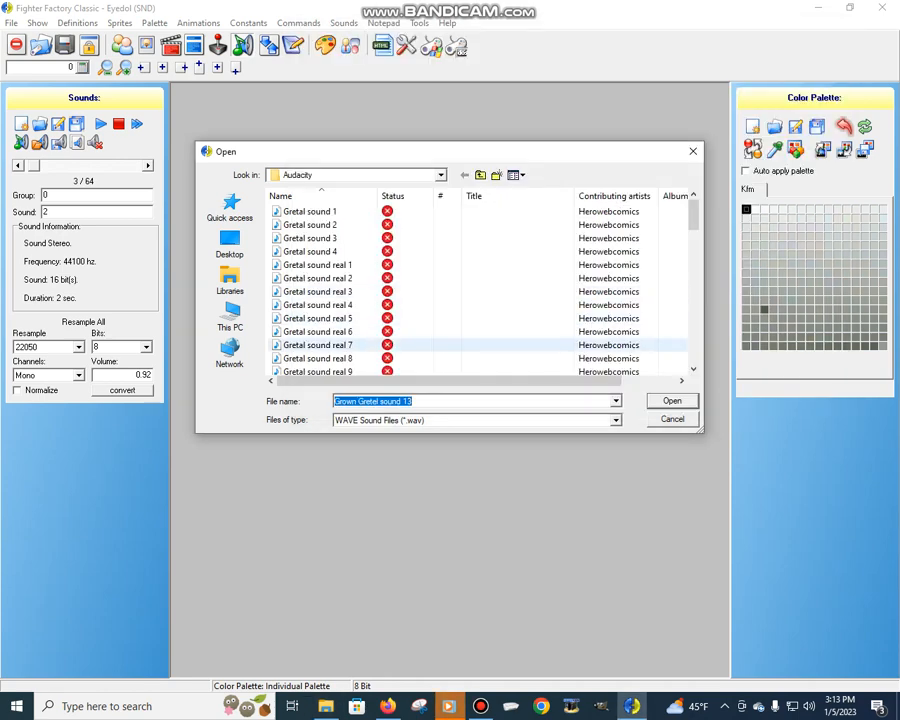
- Replace the character's sound 0,2 with the file Gretal sound real 14
{"action": "scroll", "coordinate": [400, 343], "scroll_direction": "down", "scroll_amount": 5}
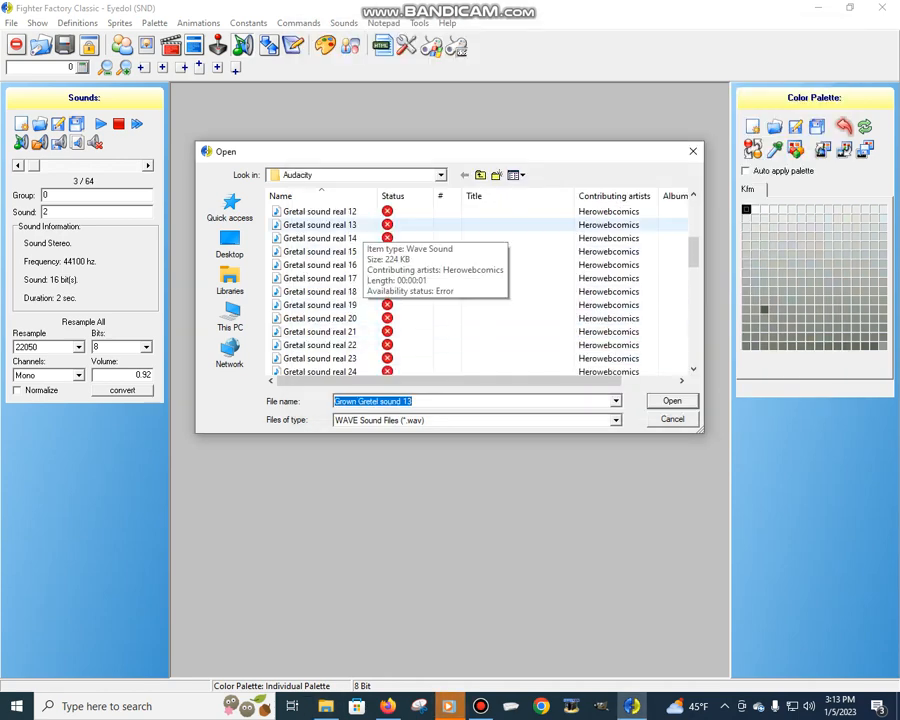
{"action": "left_click", "coordinate": [320, 238]}
{"action": "key", "text": "Return"}
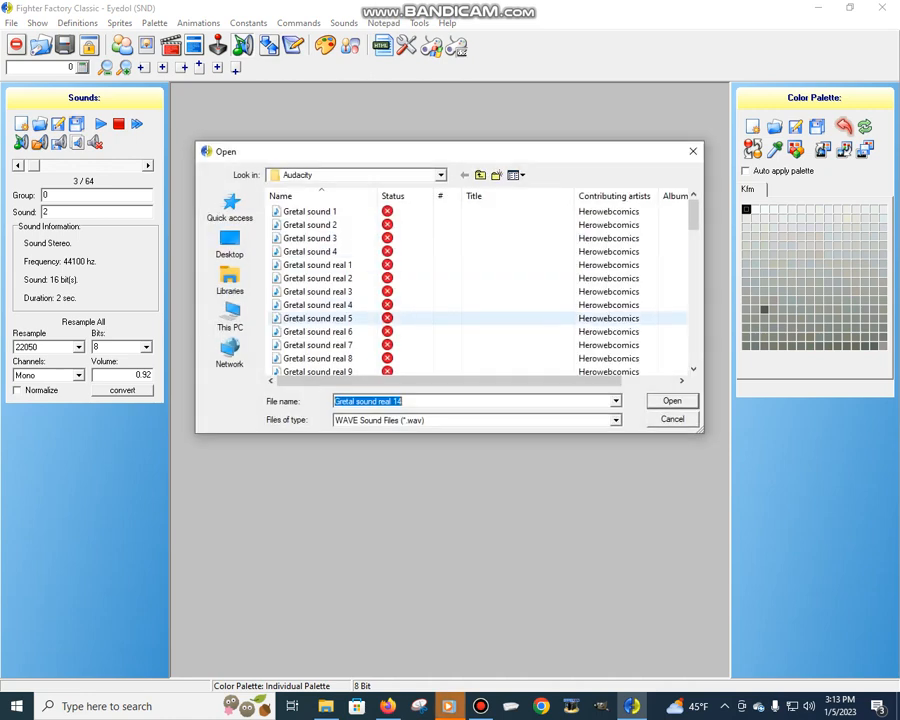
- Replace the character's sound 0,2 with the file Grown Gretel sound 14 from the Audacity folder
{"action": "scroll", "coordinate": [450, 331], "scroll_direction": "down", "scroll_amount": 15}
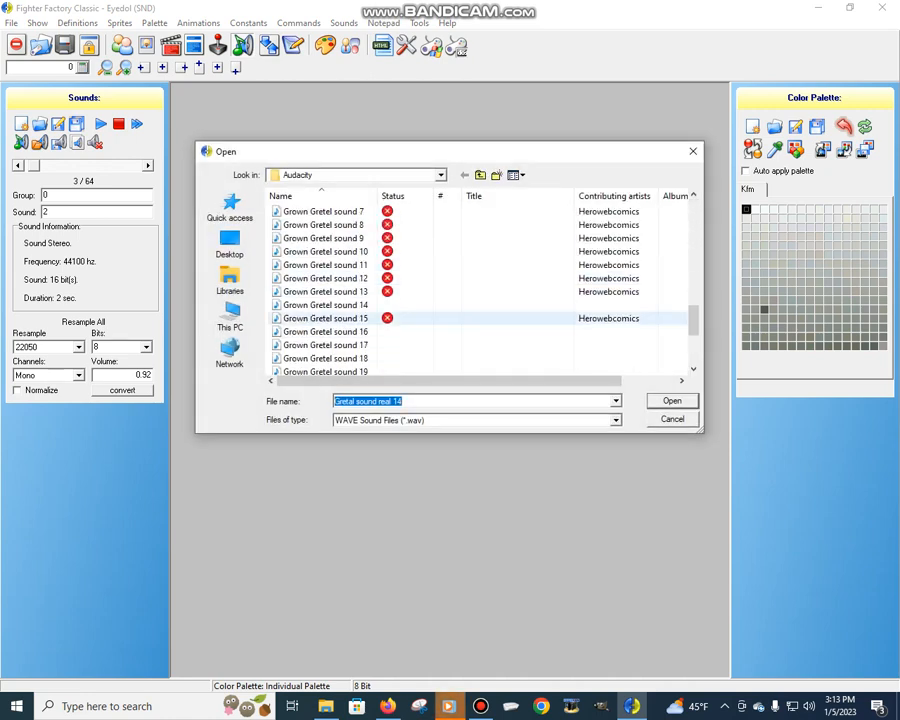
{"action": "scroll", "coordinate": [450, 331], "scroll_direction": "up", "scroll_amount": 4}
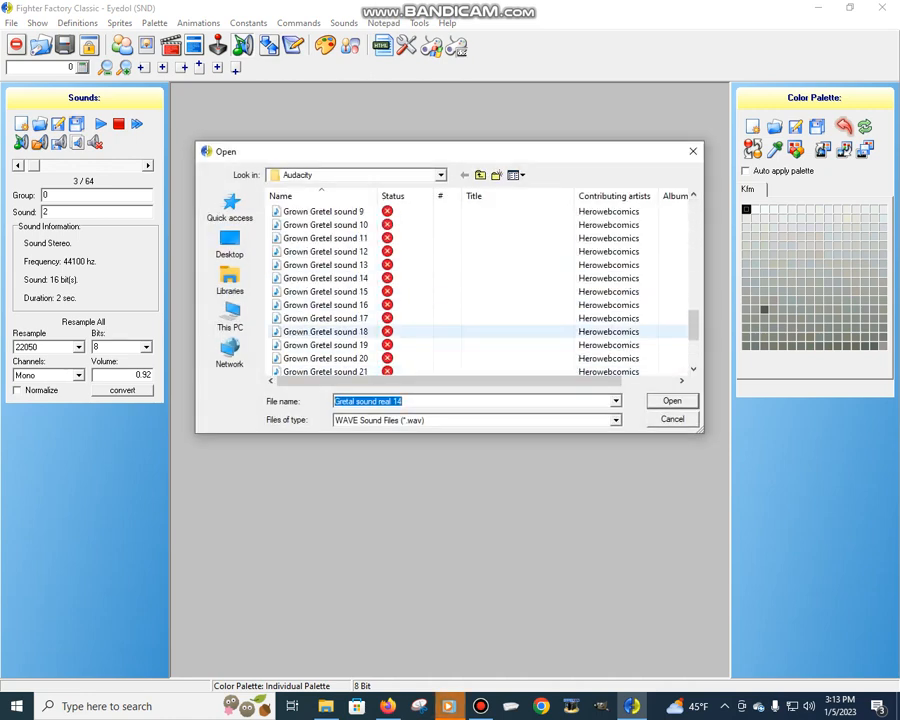
{"action": "scroll", "coordinate": [450, 291], "scroll_direction": "down", "scroll_amount": 1}
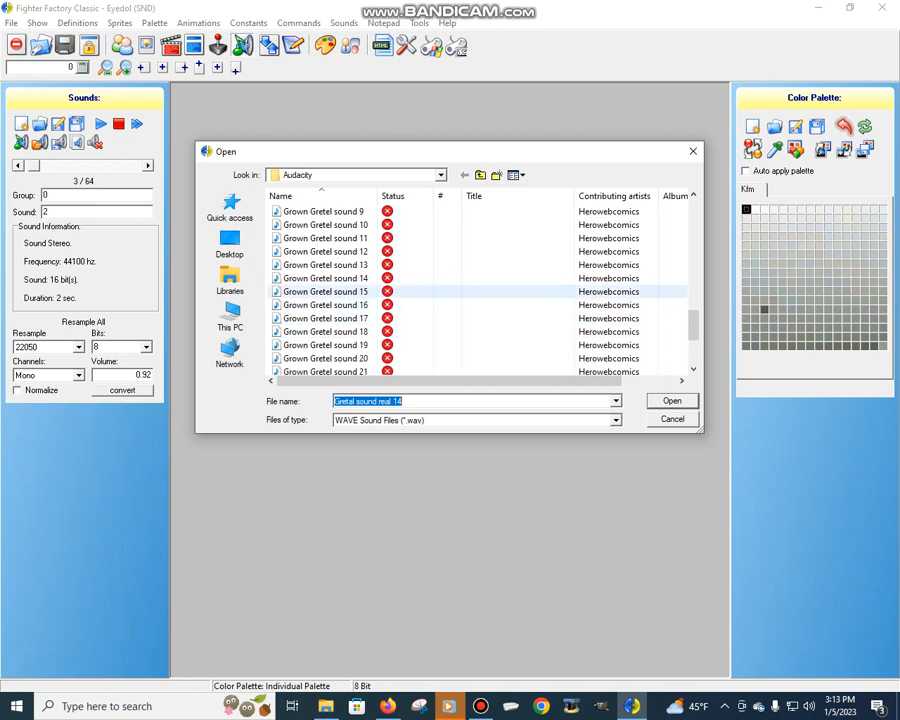
{"action": "left_click", "coordinate": [325, 278]}
{"action": "key", "text": "Return"}
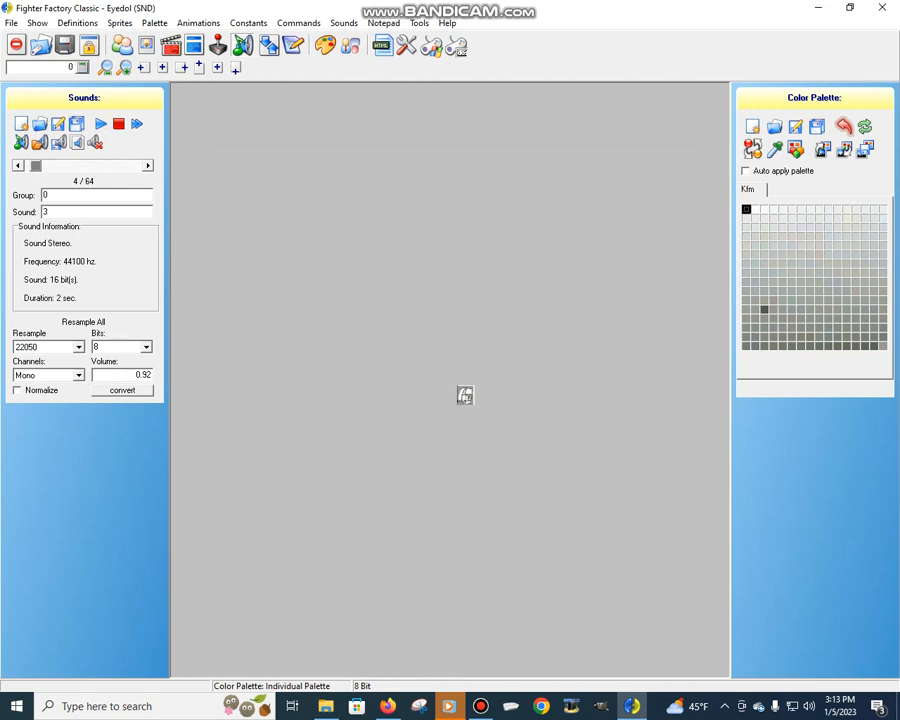
- Open the replacement file selection for sound 0,3, preview Grown Gretel sounds 21 and 15 in File Explorer, and return to Fighter Factory
{"action": "left_click", "coordinate": [40, 143]}
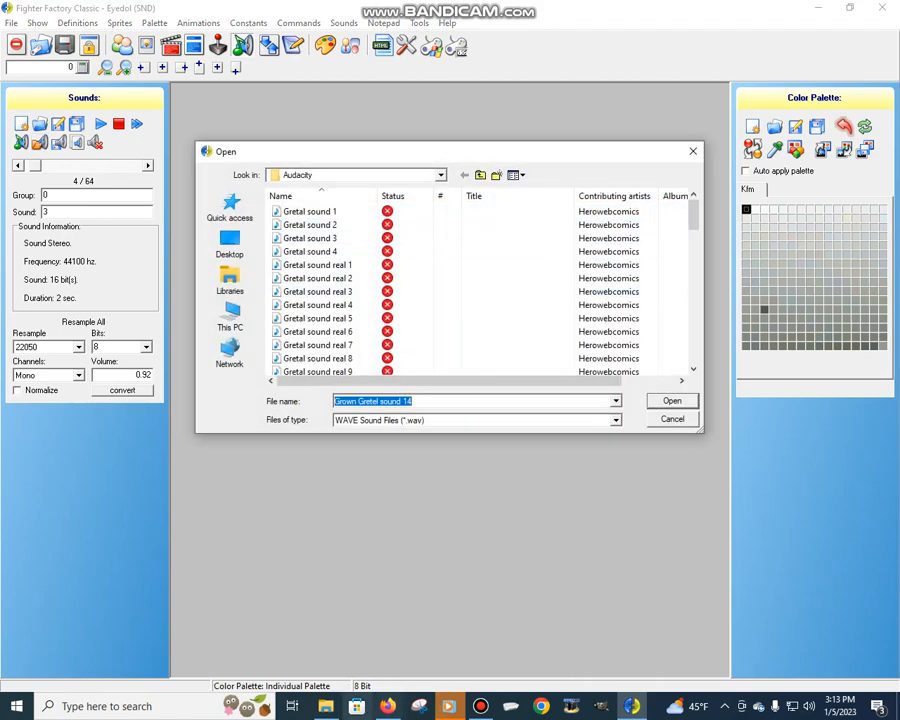
{"action": "left_click", "coordinate": [326, 706]}
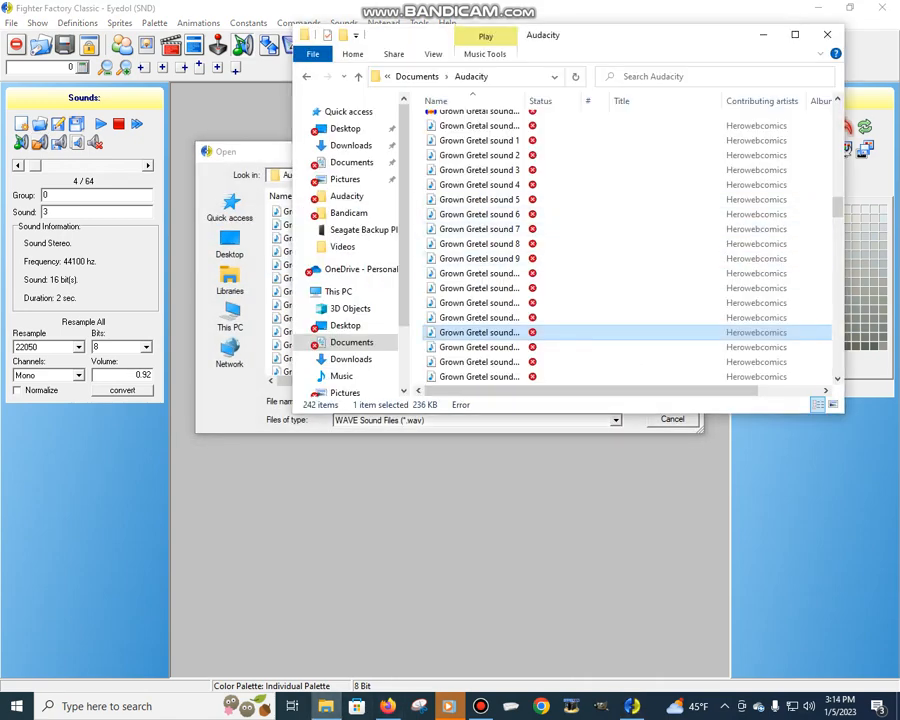
{"action": "scroll", "coordinate": [628, 245], "scroll_direction": "down", "scroll_amount": 5}
{"action": "scroll", "coordinate": [510, 335], "scroll_direction": "down", "scroll_amount": 1}
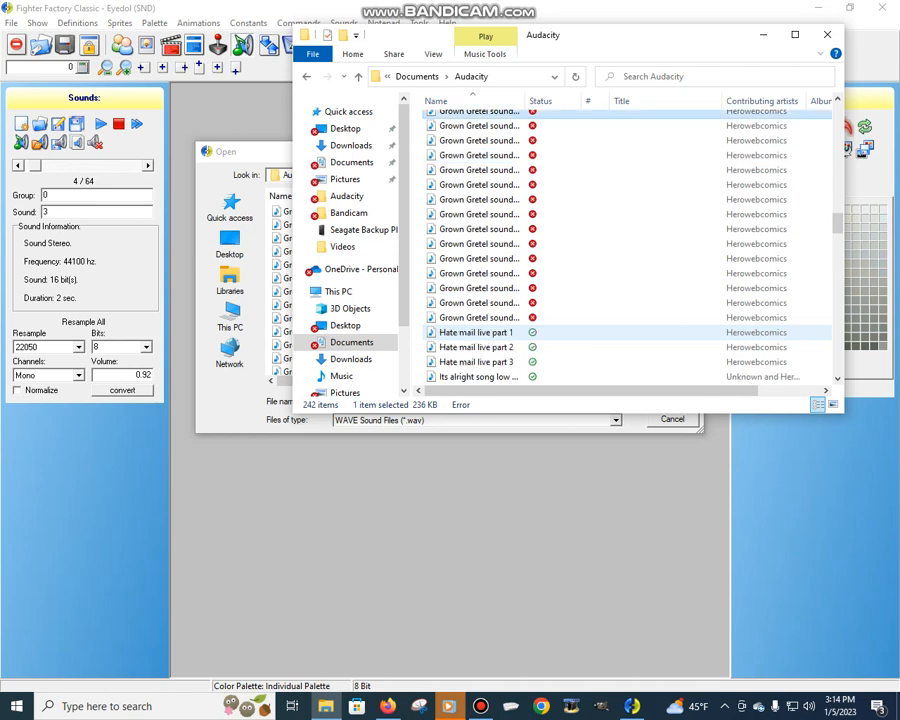
{"action": "scroll", "coordinate": [510, 340], "scroll_direction": "down", "scroll_amount": 1}
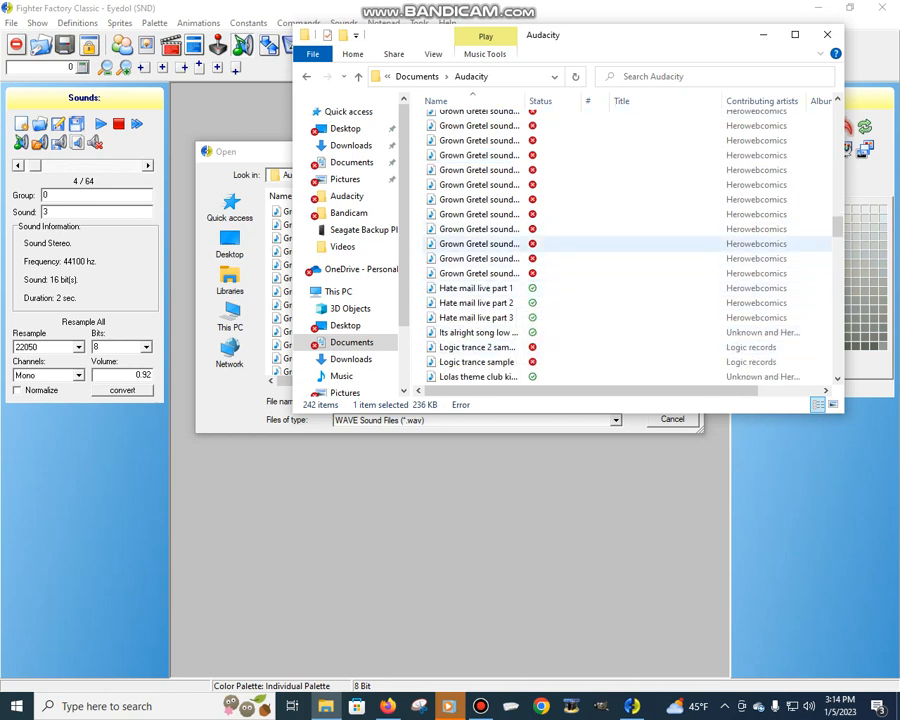
{"action": "left_click", "coordinate": [490, 170]}
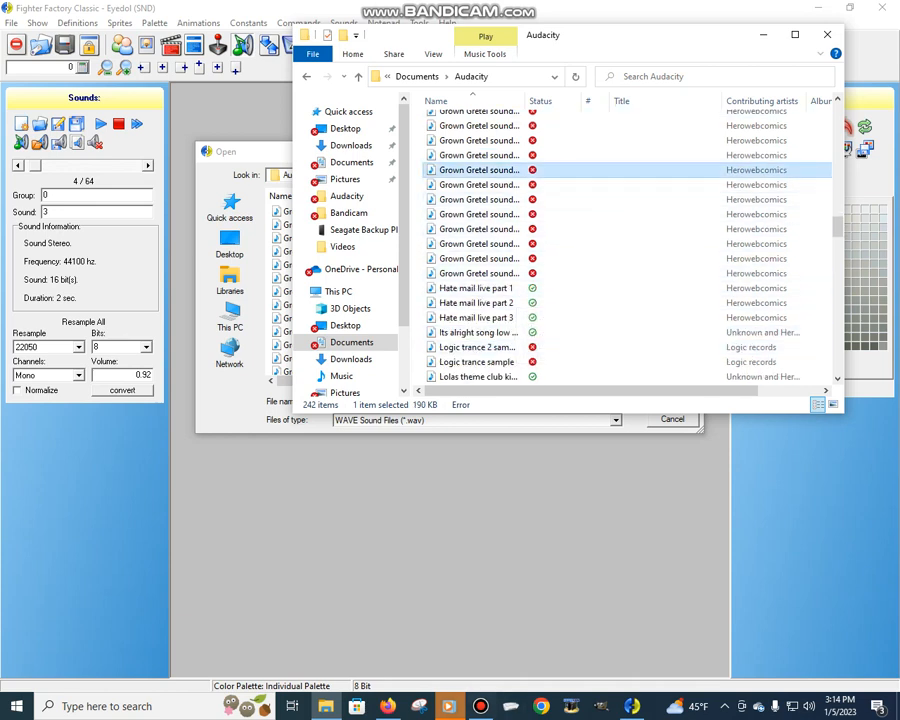
{"action": "left_click", "coordinate": [481, 706]}
{"action": "left_click", "coordinate": [481, 706]}
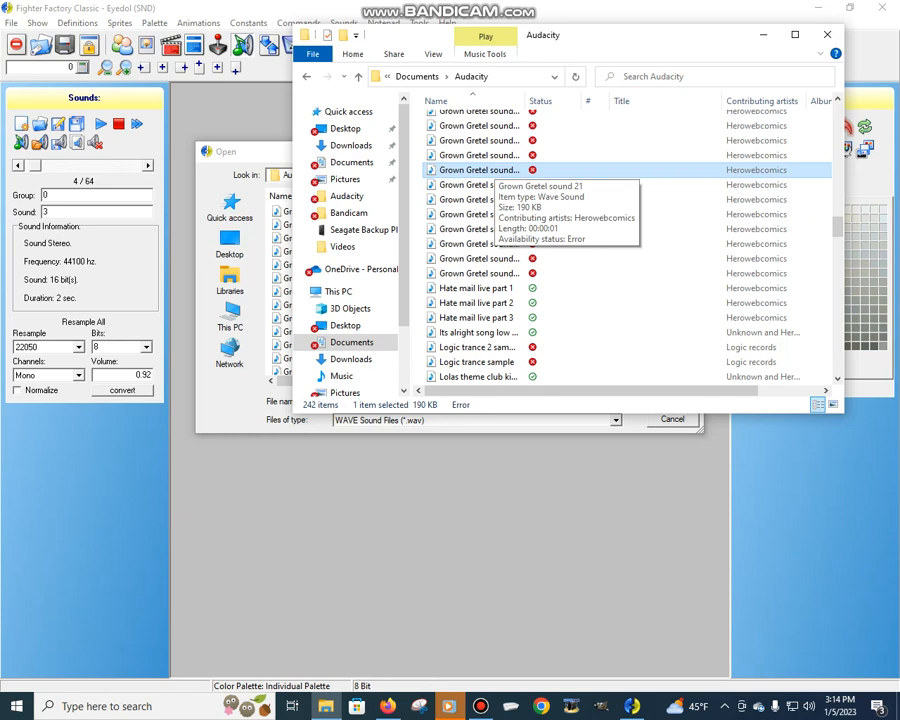
{"action": "scroll", "coordinate": [500, 162], "scroll_direction": "up", "scroll_amount": 1}
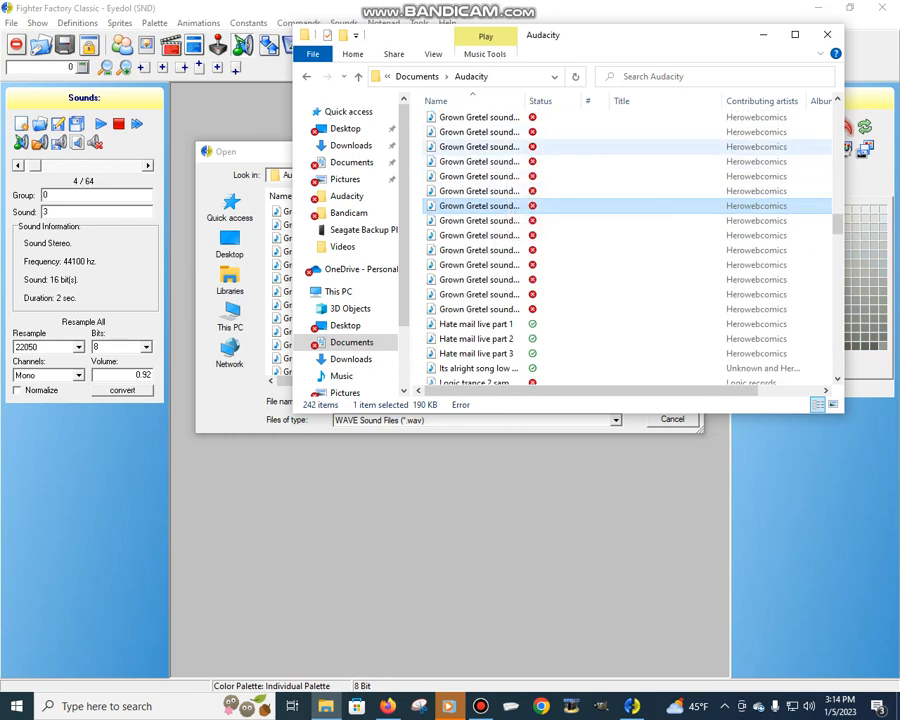
{"action": "scroll", "coordinate": [480, 161], "scroll_direction": "up", "scroll_amount": 2}
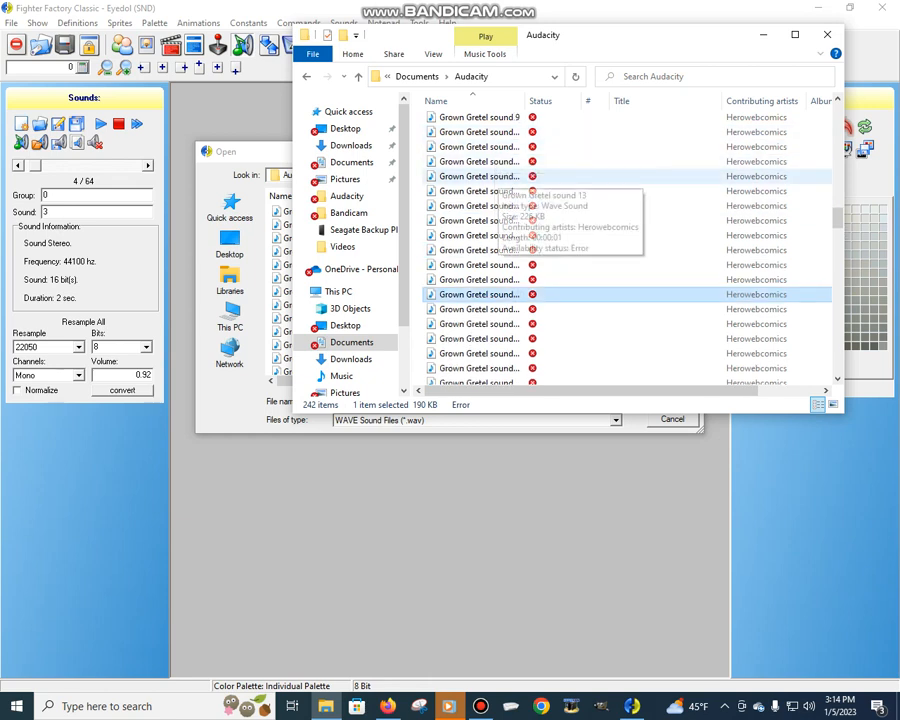
{"action": "left_click", "coordinate": [482, 206]}
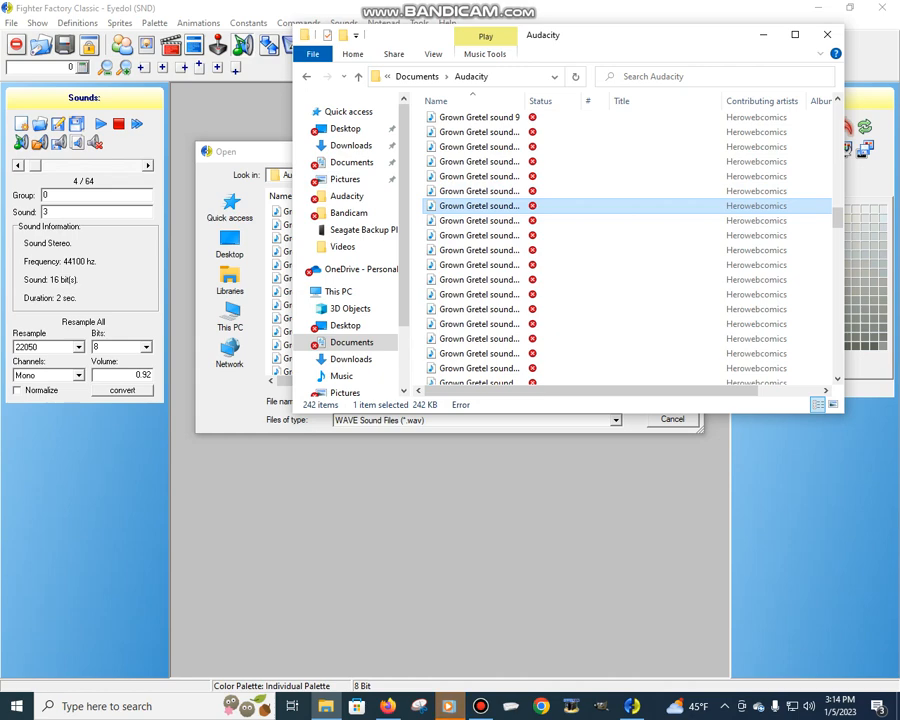
{"action": "left_click", "coordinate": [246, 152]}
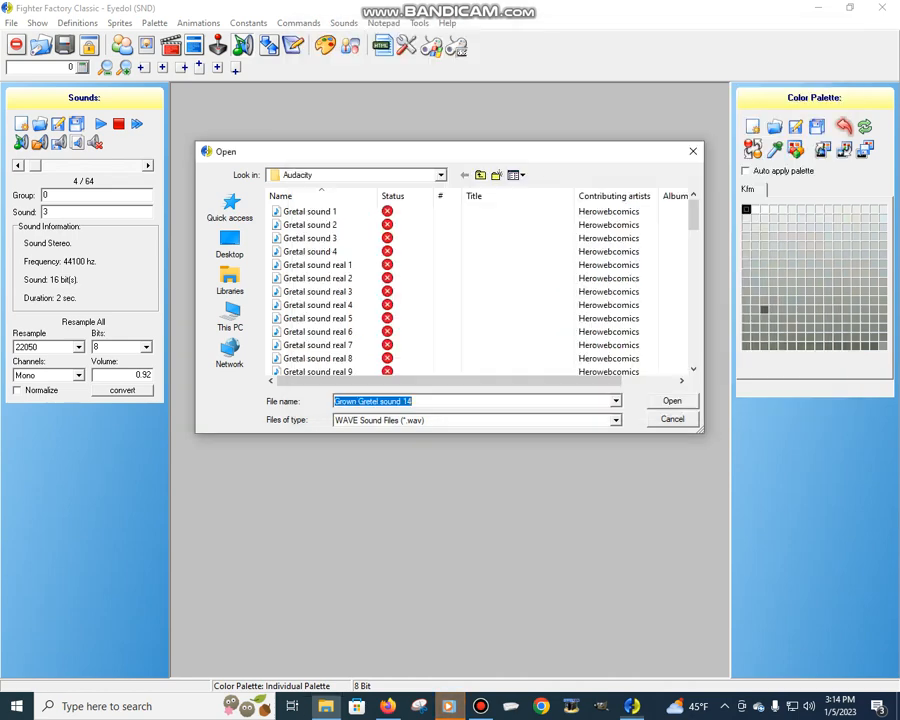
- Replace the character's sound 0,3 with the file Gretal sound real 15
{"action": "scroll", "coordinate": [480, 290], "scroll_direction": "down", "scroll_amount": 10}
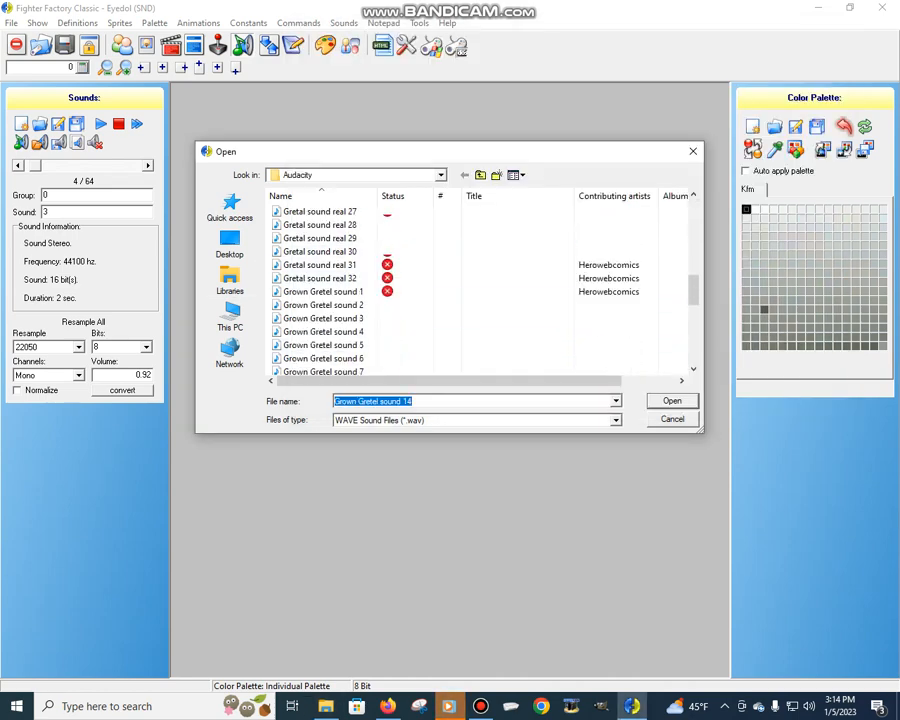
{"action": "scroll", "coordinate": [480, 285], "scroll_direction": "up", "scroll_amount": 5}
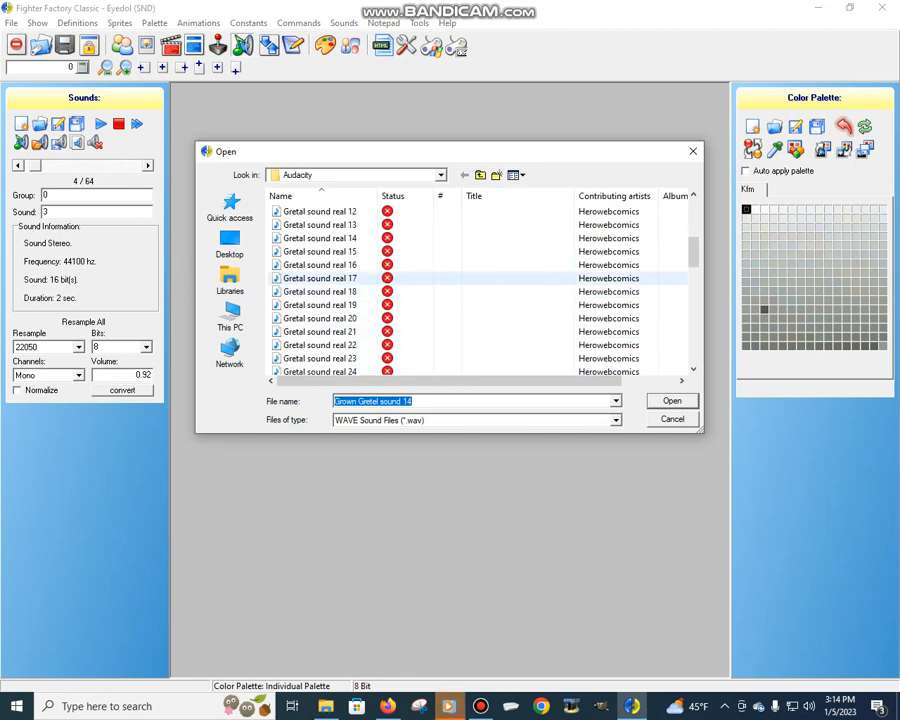
{"action": "left_click", "coordinate": [322, 252]}
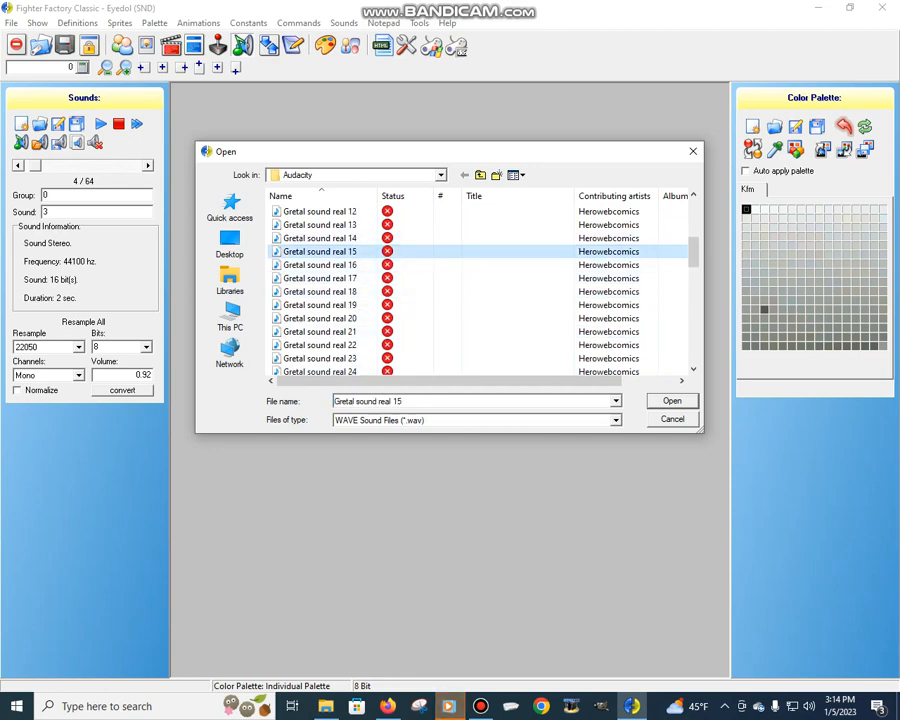
{"action": "left_click", "coordinate": [672, 401]}
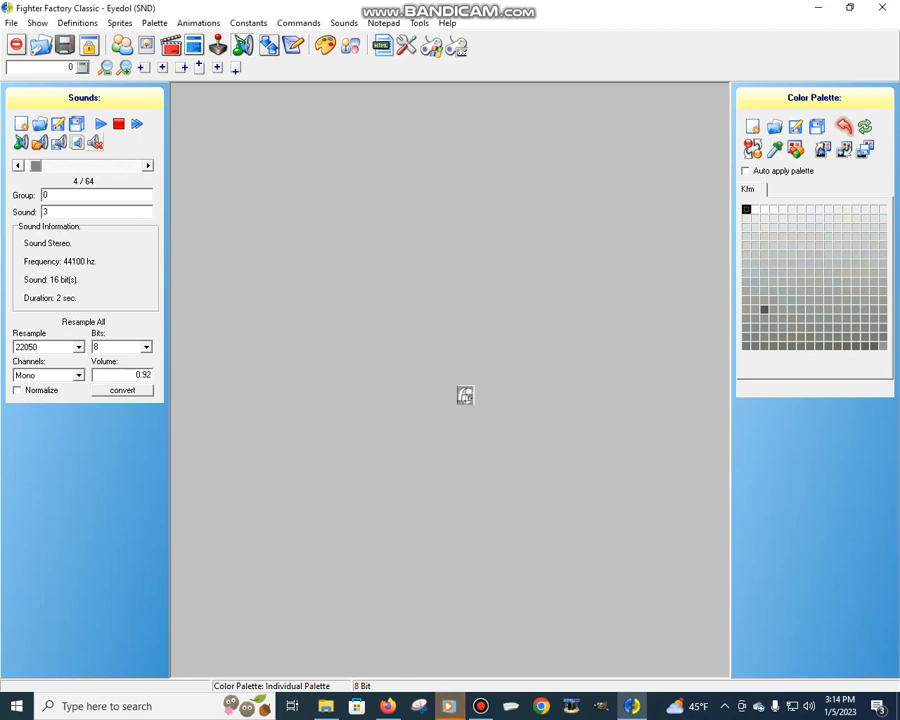
- Replace the character's sound 0,3 with the file Grown Gretel sound 15 from the Audacity folder
{"action": "left_click", "coordinate": [21, 142]}
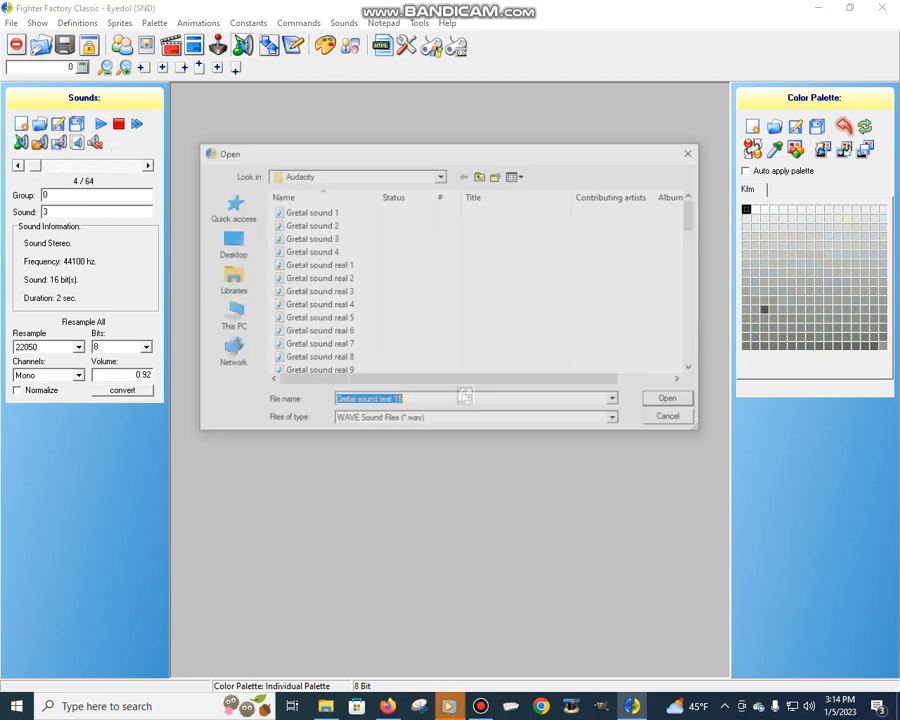
{"action": "scroll", "coordinate": [400, 305], "scroll_direction": "down", "scroll_amount": 12}
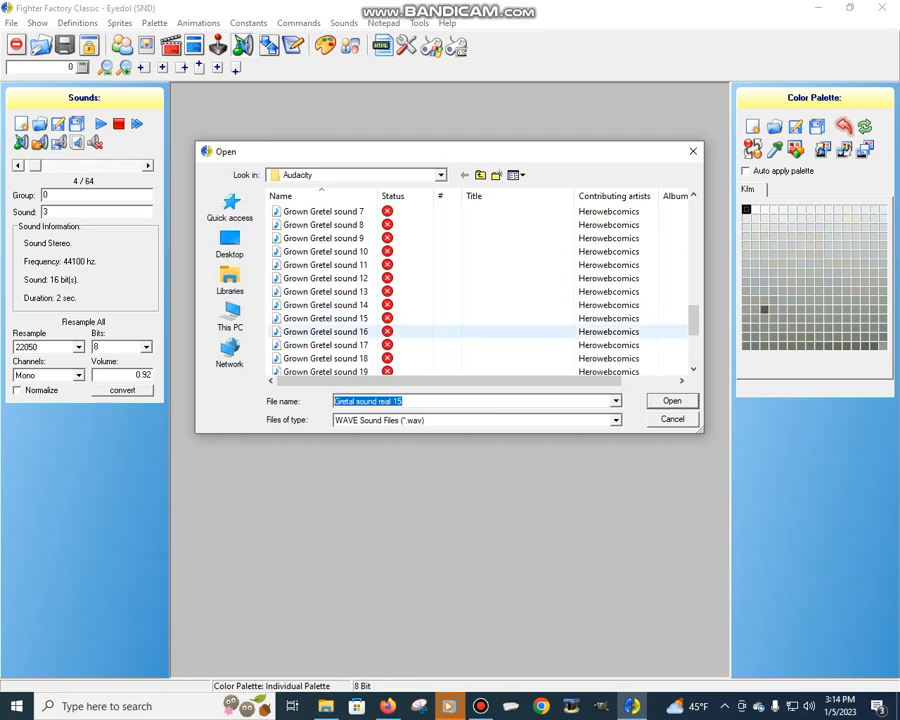
{"action": "left_click", "coordinate": [325, 318]}
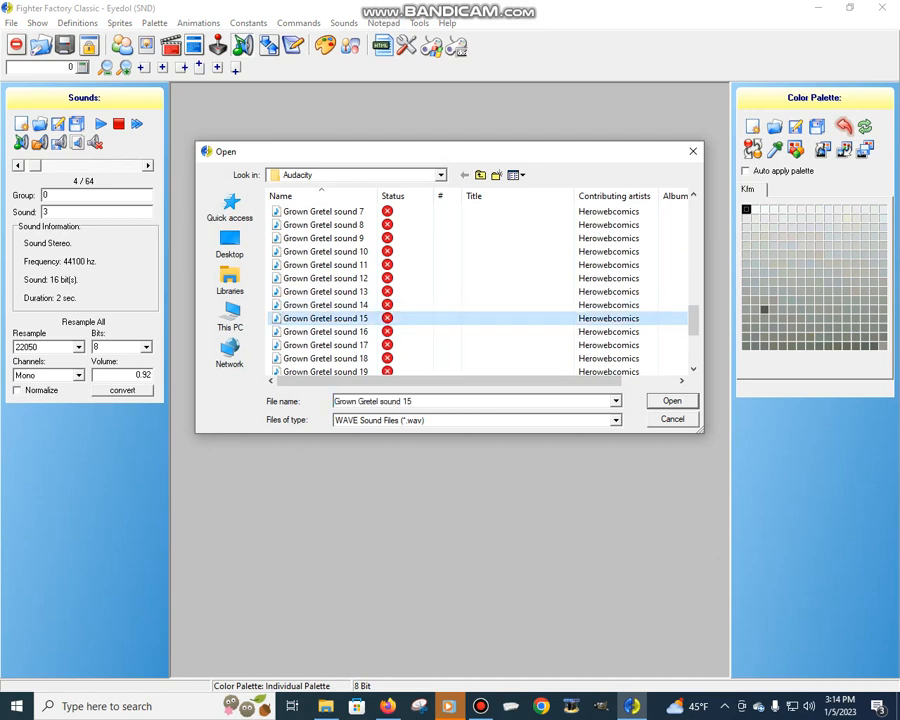
{"action": "left_click", "coordinate": [672, 401]}
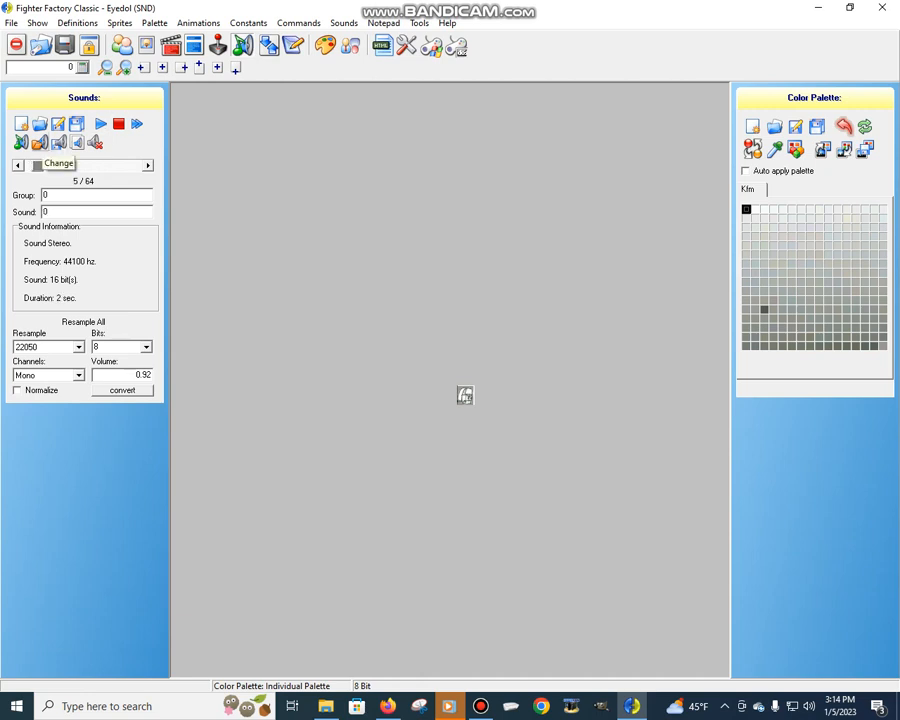
- Open the replacement file selection for the fifth sound, preview Grown Gretel sound 16 in File Explorer, and return to Fighter Factory
{"action": "left_click", "coordinate": [40, 143]}
{"action": "scroll", "coordinate": [335, 251], "scroll_direction": "down", "scroll_amount": 8}
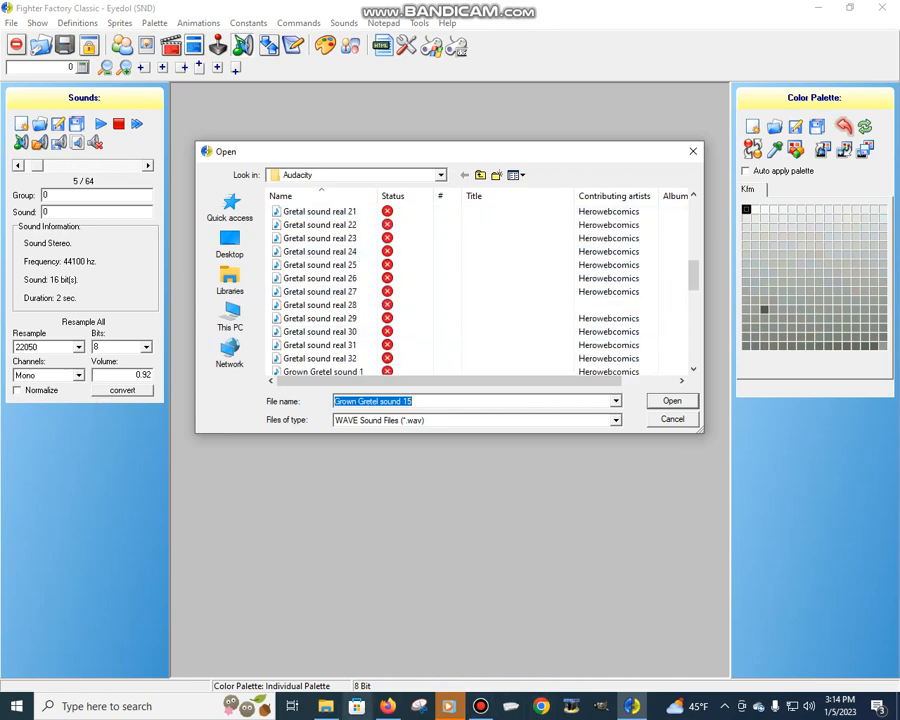
{"action": "left_click", "coordinate": [326, 706]}
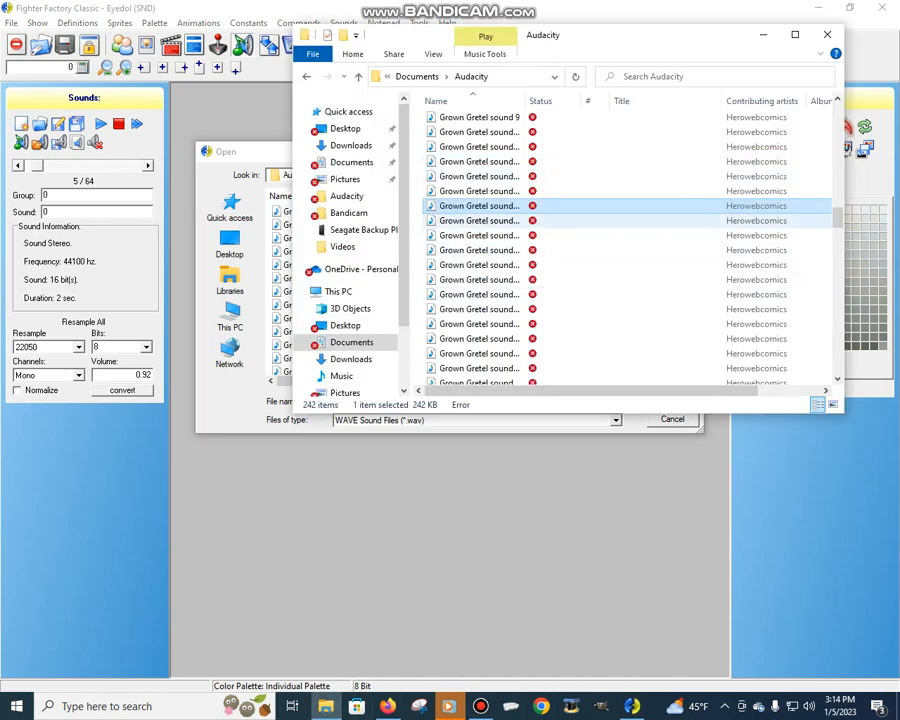
{"action": "left_click", "coordinate": [480, 220]}
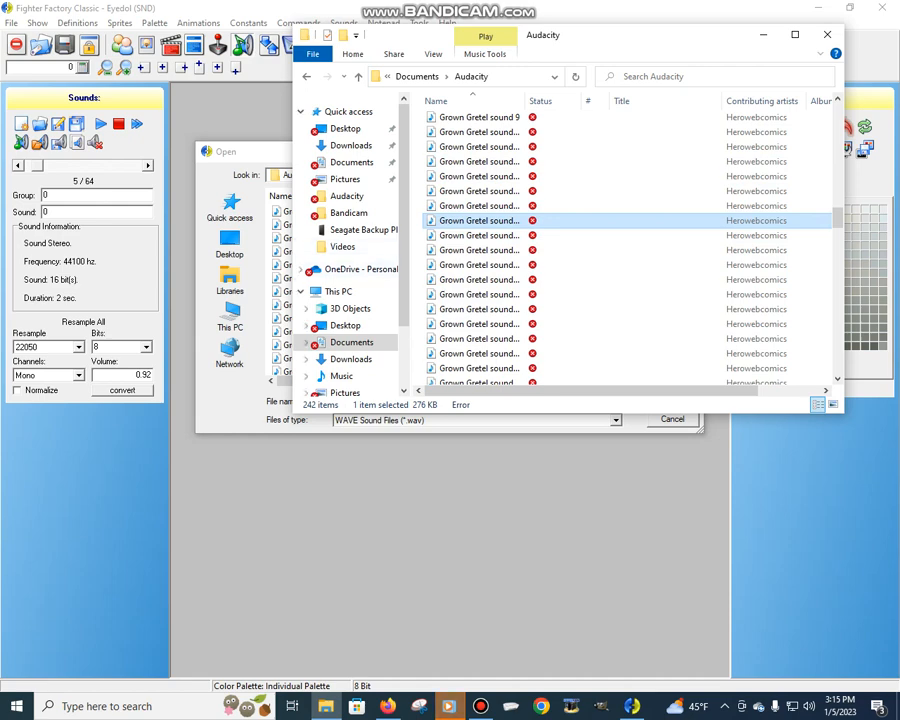
{"action": "left_click", "coordinate": [763, 35]}
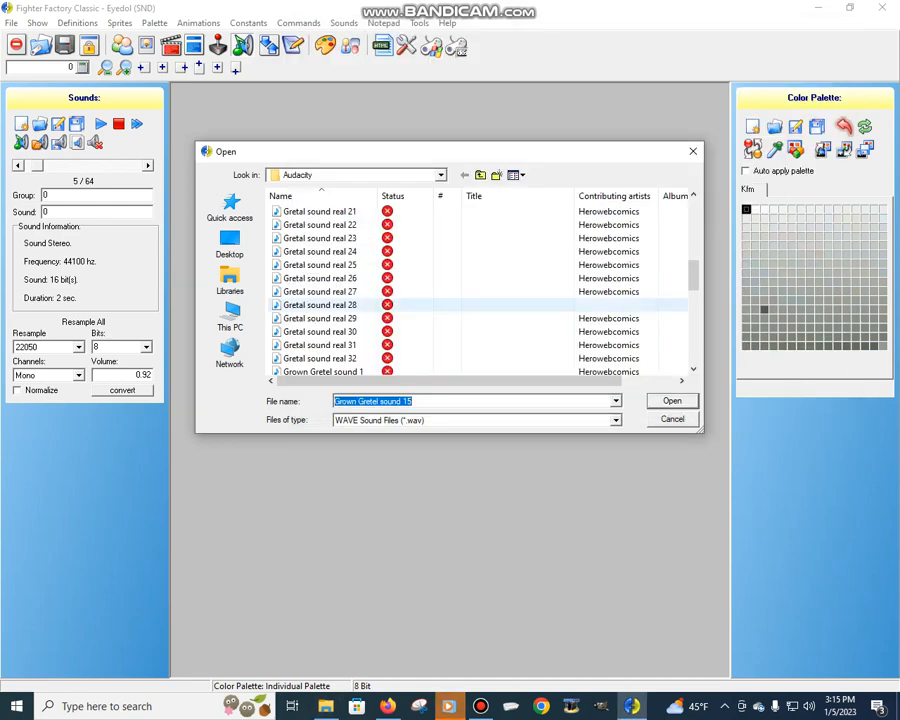
- Replace the character's fifth sound with the file Grown Gretel sound 16 from the Audacity folder
{"action": "scroll", "coordinate": [480, 325], "scroll_direction": "down", "scroll_amount": 9}
{"action": "scroll", "coordinate": [362, 325], "scroll_direction": "down", "scroll_amount": 1}
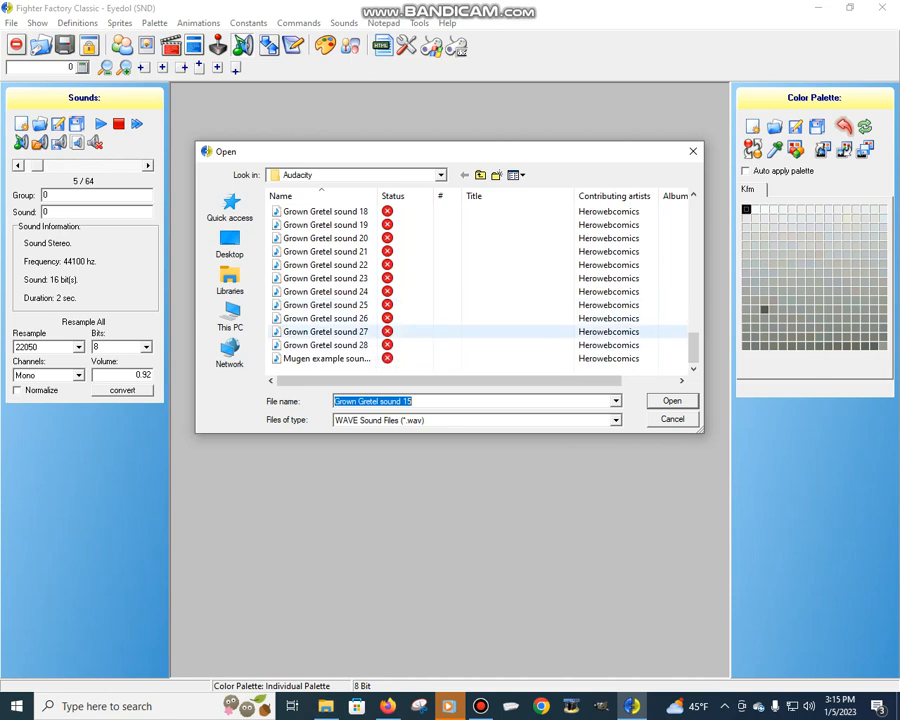
{"action": "scroll", "coordinate": [345, 305], "scroll_direction": "up", "scroll_amount": 1}
{"action": "scroll", "coordinate": [345, 305], "scroll_direction": "up", "scroll_amount": 2}
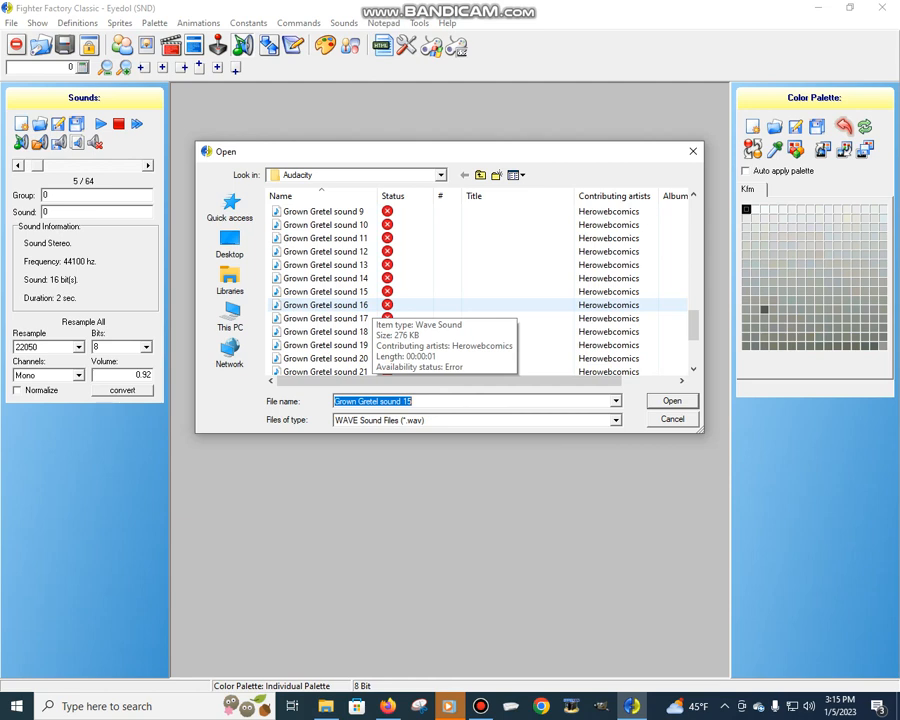
{"action": "left_click", "coordinate": [325, 305]}
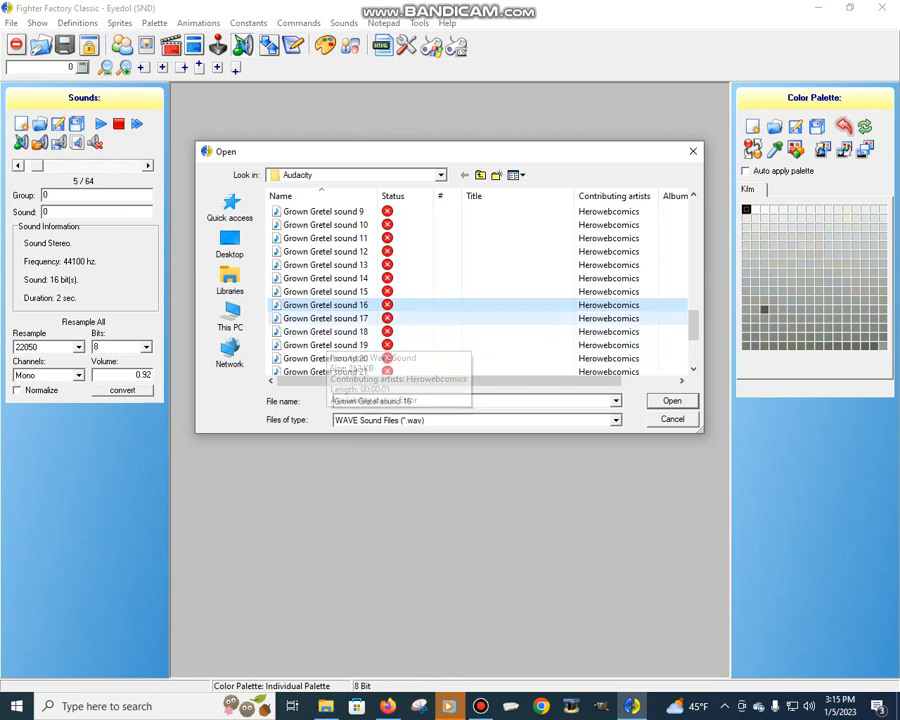
{"action": "key", "text": "Return"}
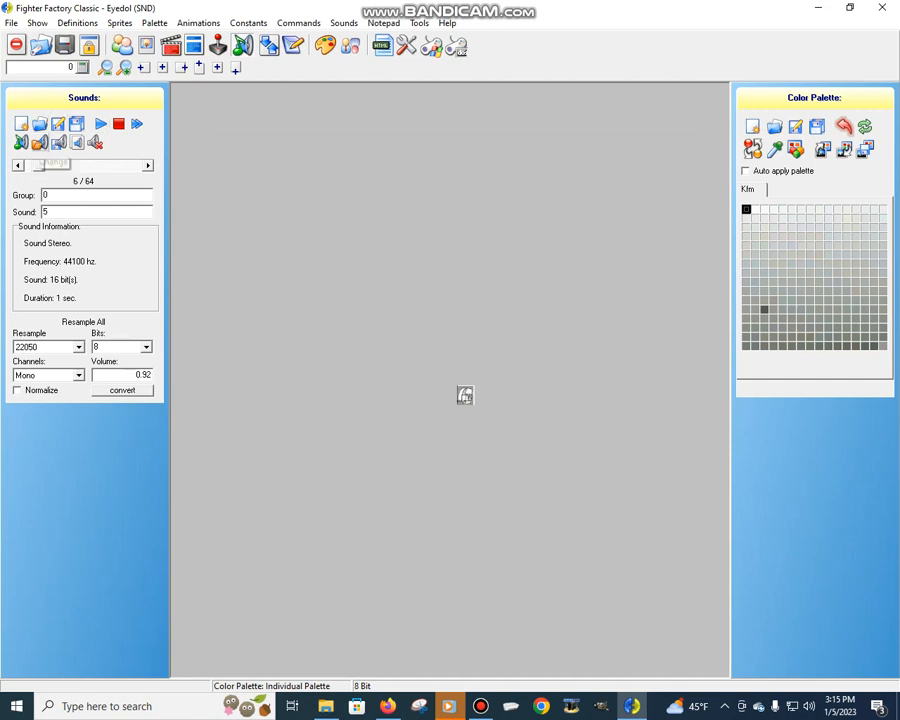
- Open the replacement file selection for sound 0,5 and preview Grown Gretel sounds 1 through 6 in File Explorer
{"action": "left_click", "coordinate": [39, 143]}
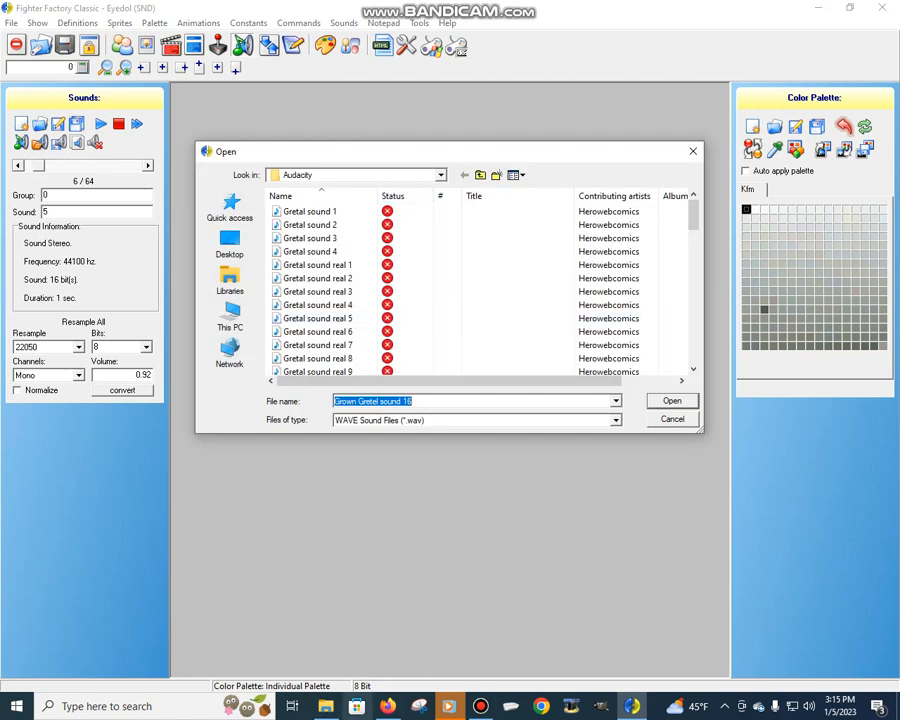
{"action": "left_click", "coordinate": [326, 706]}
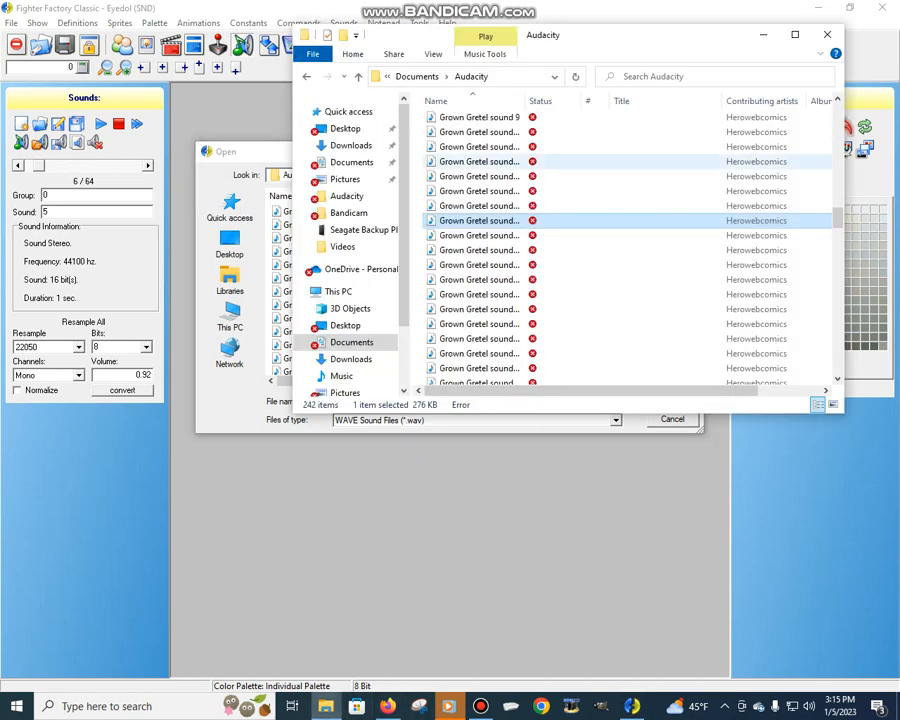
{"action": "scroll", "coordinate": [530, 163], "scroll_direction": "up", "scroll_amount": 7}
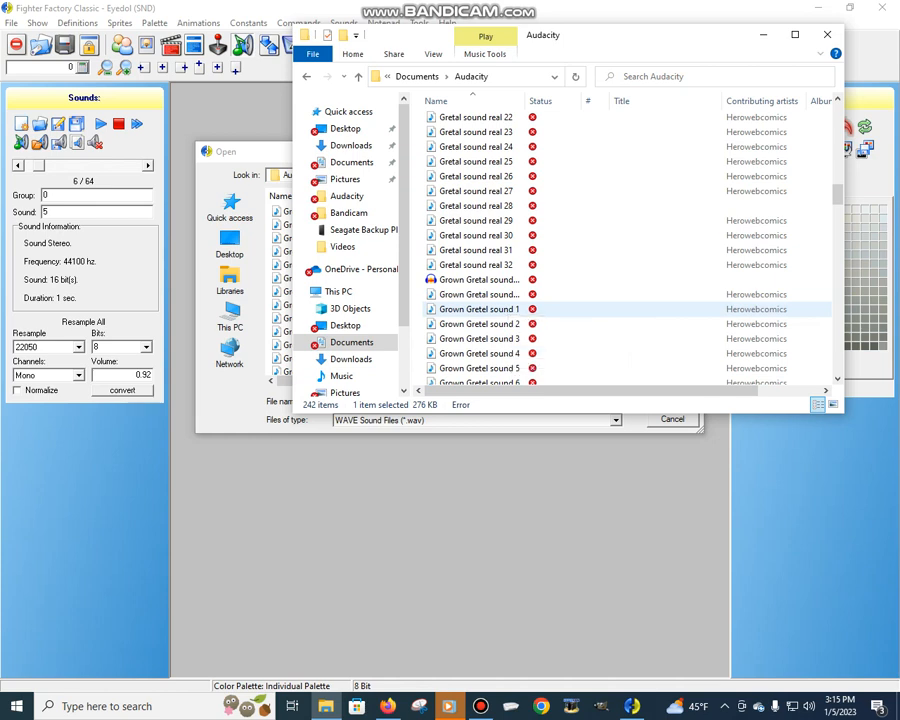
{"action": "left_click", "coordinate": [505, 309]}
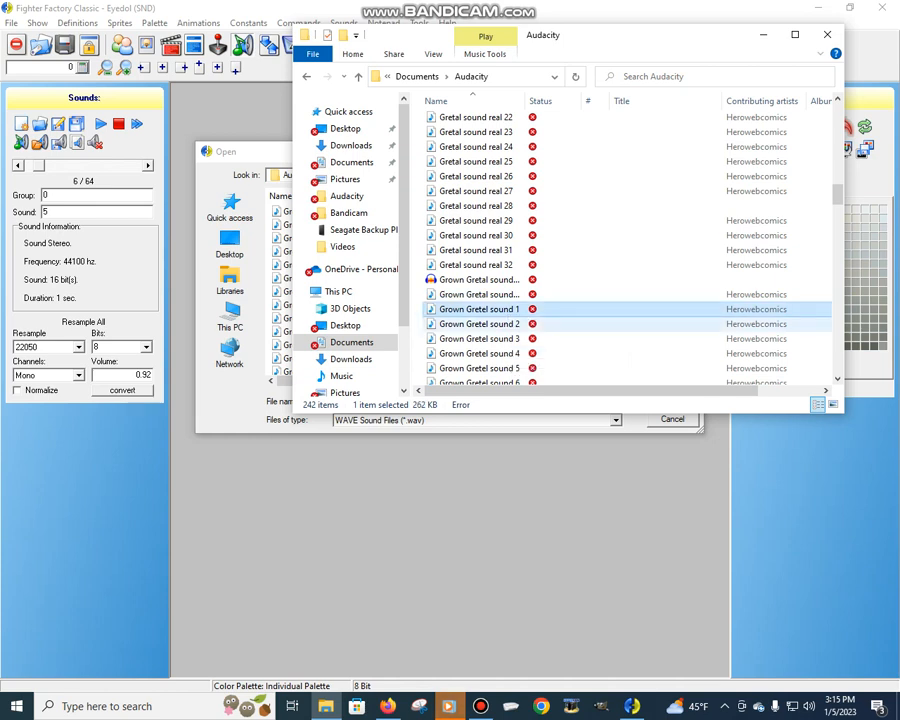
{"action": "left_click", "coordinate": [500, 324]}
{"action": "left_click", "coordinate": [500, 339]}
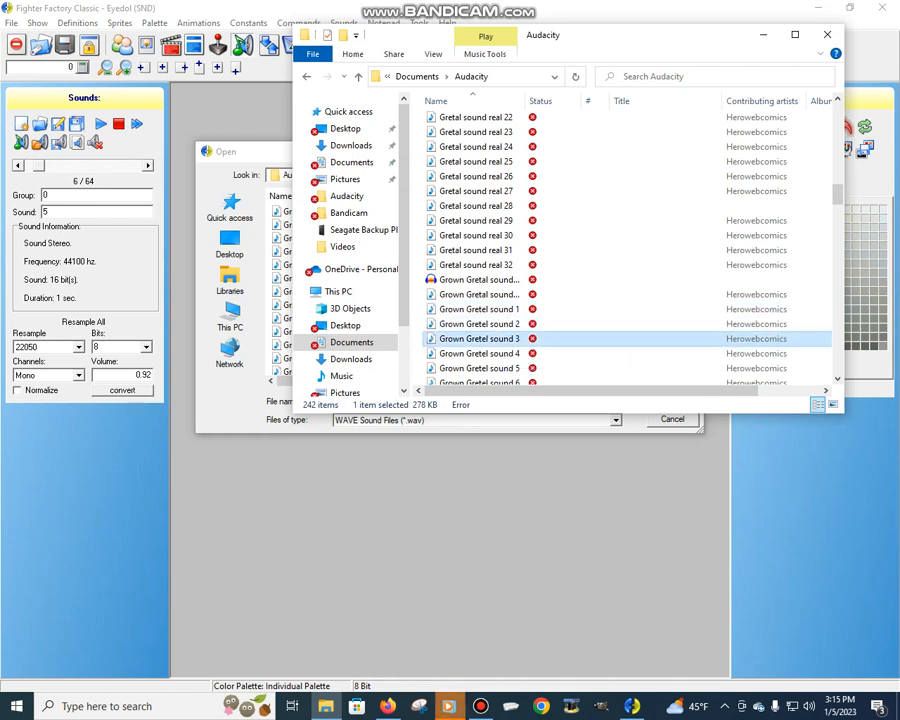
{"action": "scroll", "coordinate": [500, 332], "scroll_direction": "down", "scroll_amount": 1}
{"action": "double_click", "coordinate": [500, 318]}
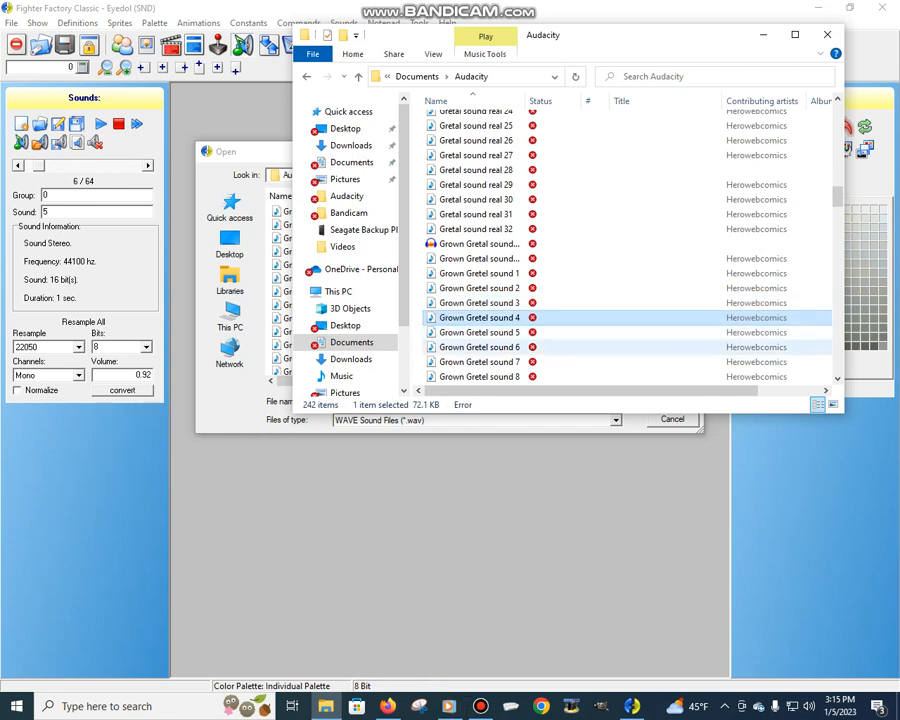
{"action": "left_click", "coordinate": [480, 332]}
{"action": "left_click", "coordinate": [480, 347]}
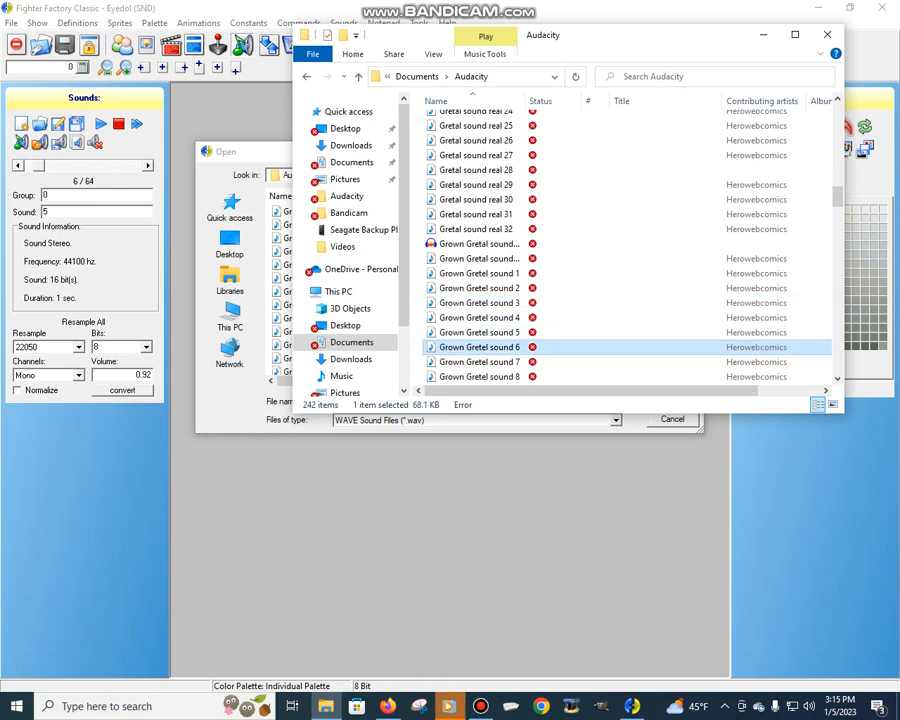
- Preview Grown Gretel sounds 7, 8, 9 and 11 in the Audacity folder
{"action": "scroll", "coordinate": [480, 355], "scroll_direction": "down", "scroll_amount": 1}
{"action": "left_click", "coordinate": [480, 317]}
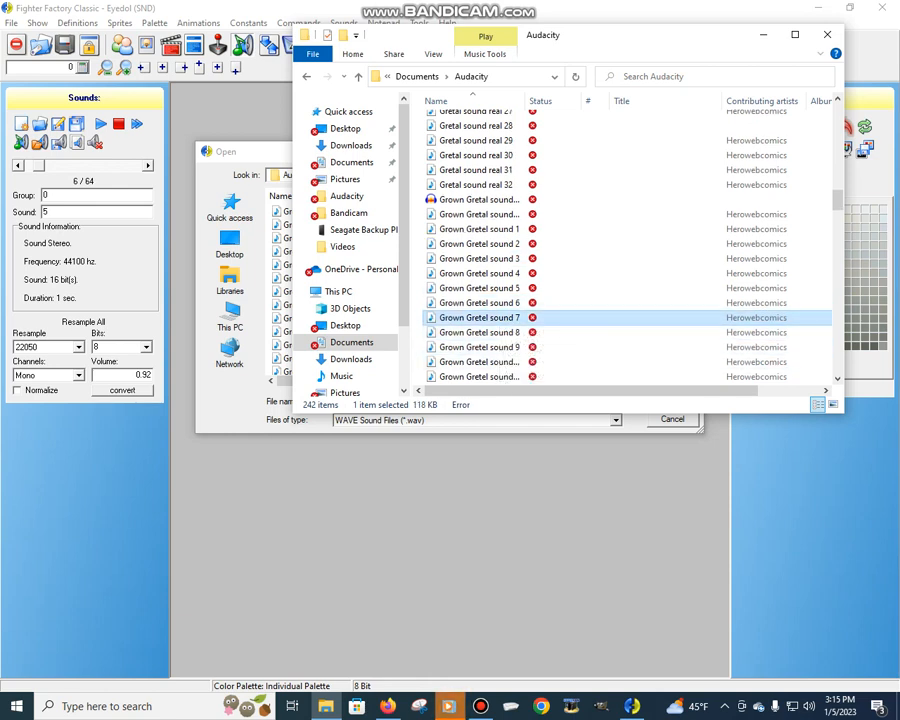
{"action": "double_click", "coordinate": [502, 333]}
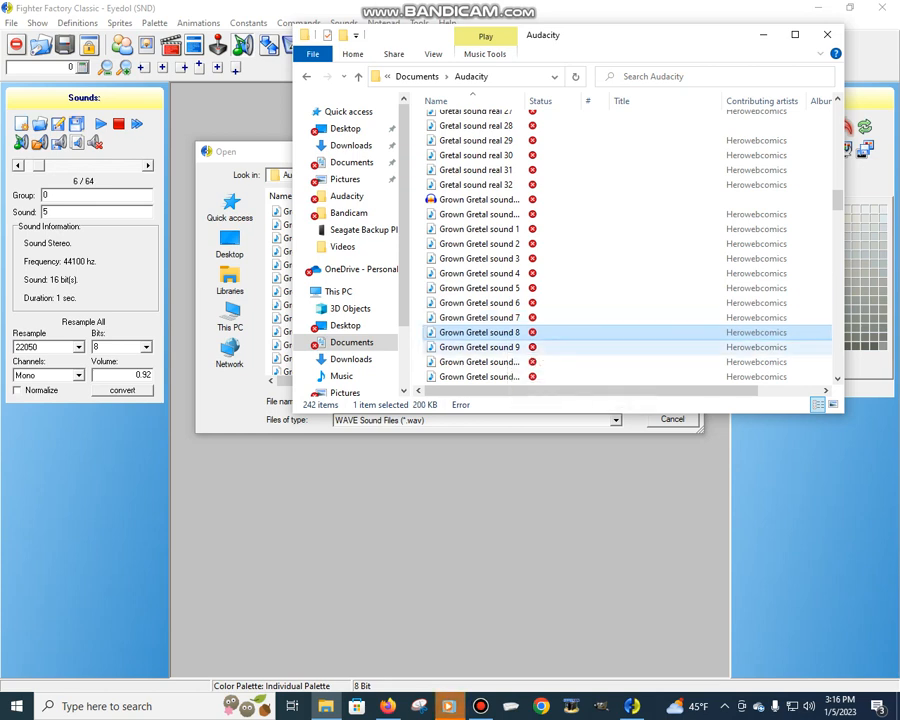
{"action": "double_click", "coordinate": [480, 347]}
{"action": "scroll", "coordinate": [480, 288], "scroll_direction": "down", "scroll_amount": 2}
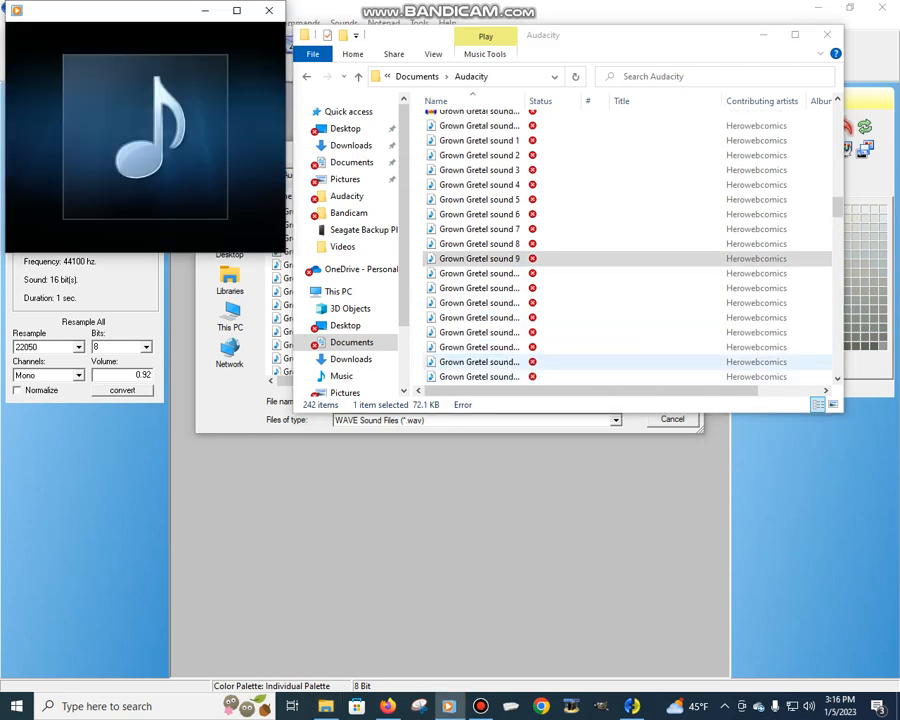
{"action": "double_click", "coordinate": [480, 288]}
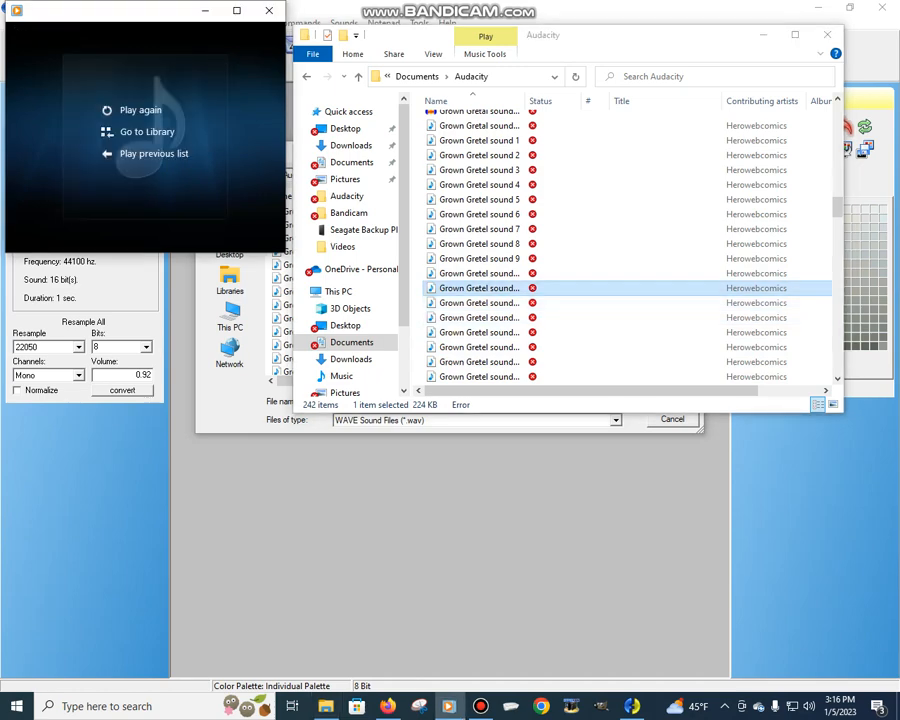
- Return to Fighter Factory and replace sound 0,5 with the file Grown Gretel sound 11 from the Audacity folder
{"action": "left_click", "coordinate": [234, 395]}
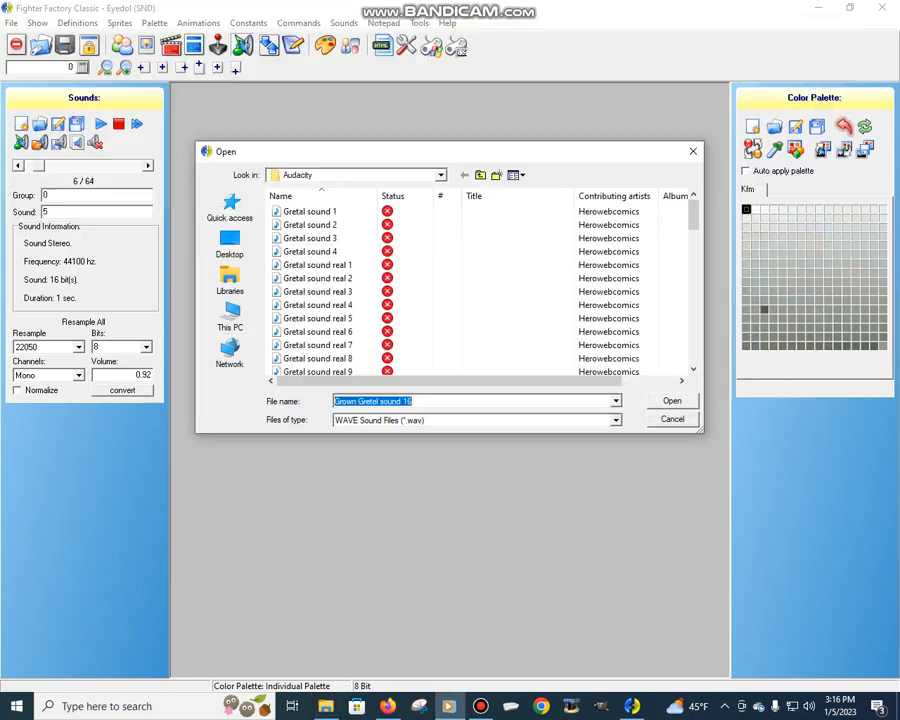
{"action": "scroll", "coordinate": [480, 290], "scroll_direction": "down", "scroll_amount": 15}
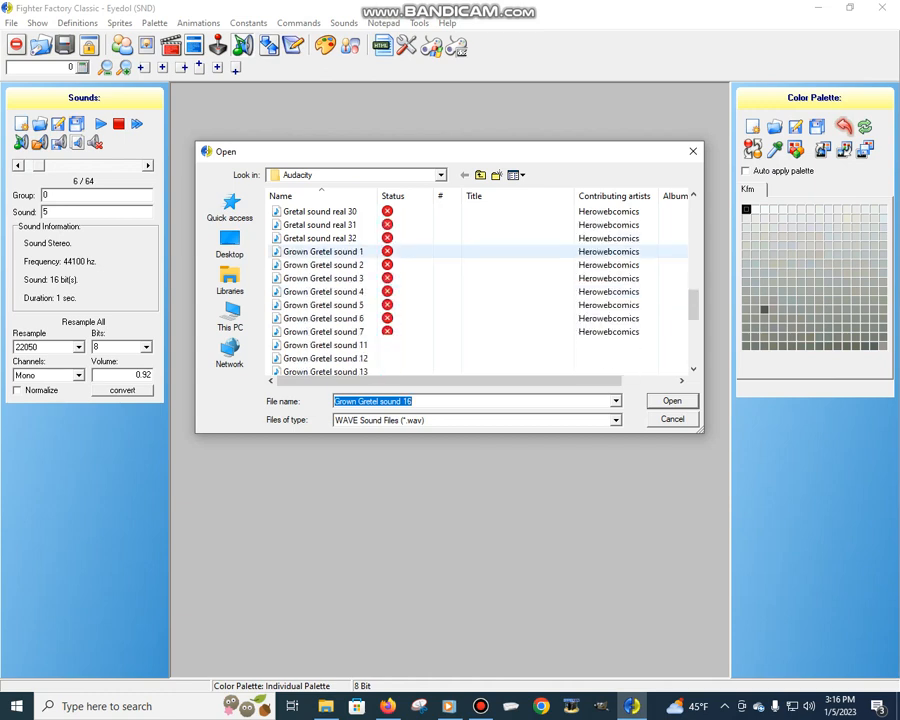
{"action": "scroll", "coordinate": [450, 265], "scroll_direction": "up", "scroll_amount": 2}
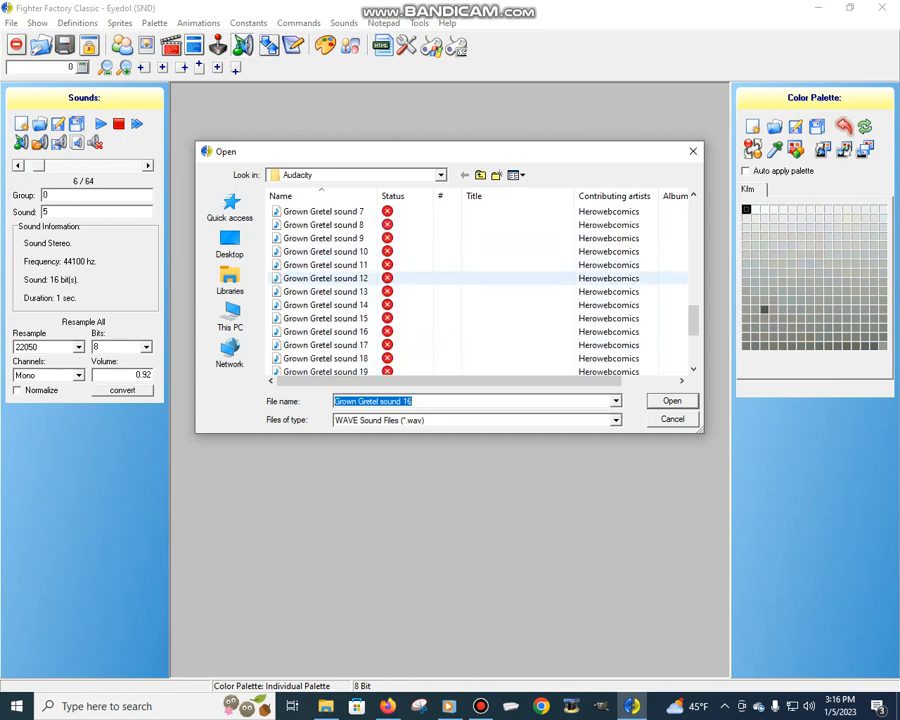
{"action": "left_click", "coordinate": [326, 265]}
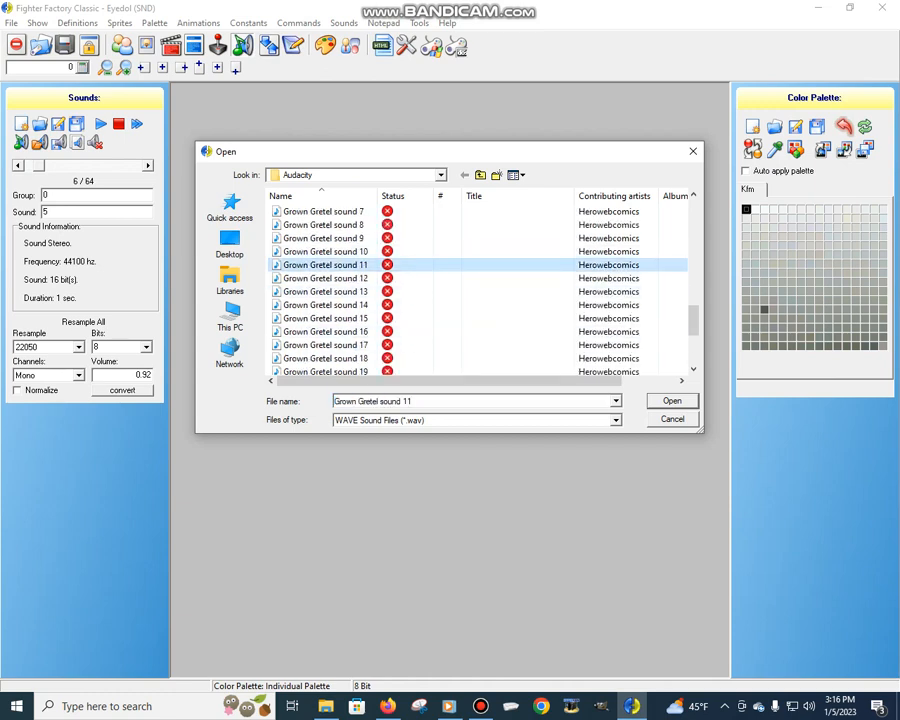
{"action": "left_click", "coordinate": [672, 401]}
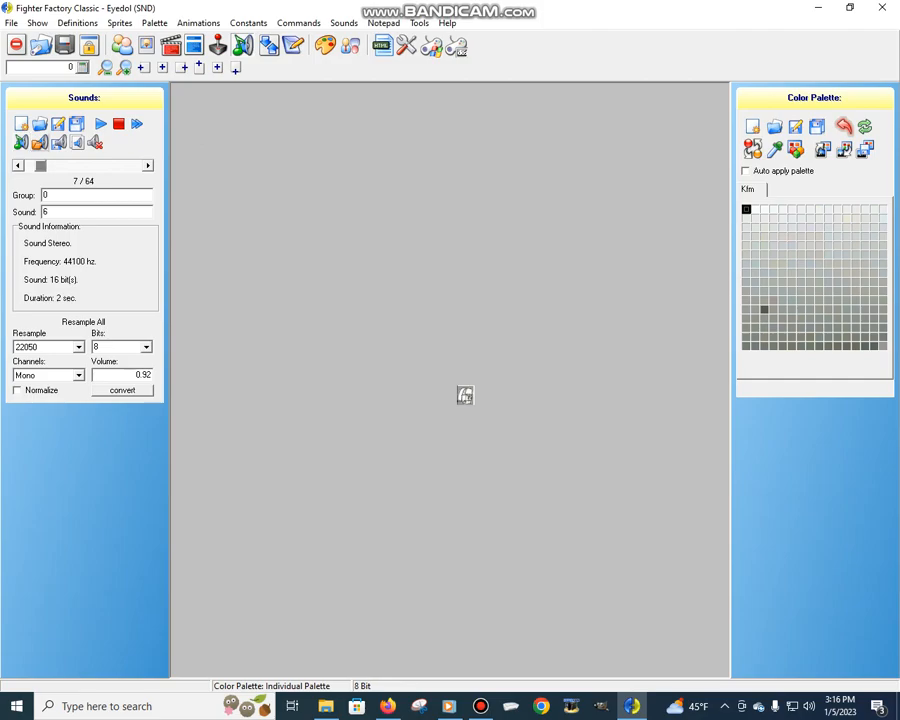
- Open the replacement file selection for sound 0,6 and preview Grown Gretel sounds 12 through 17 in File Explorer
{"action": "left_click", "coordinate": [40, 143]}
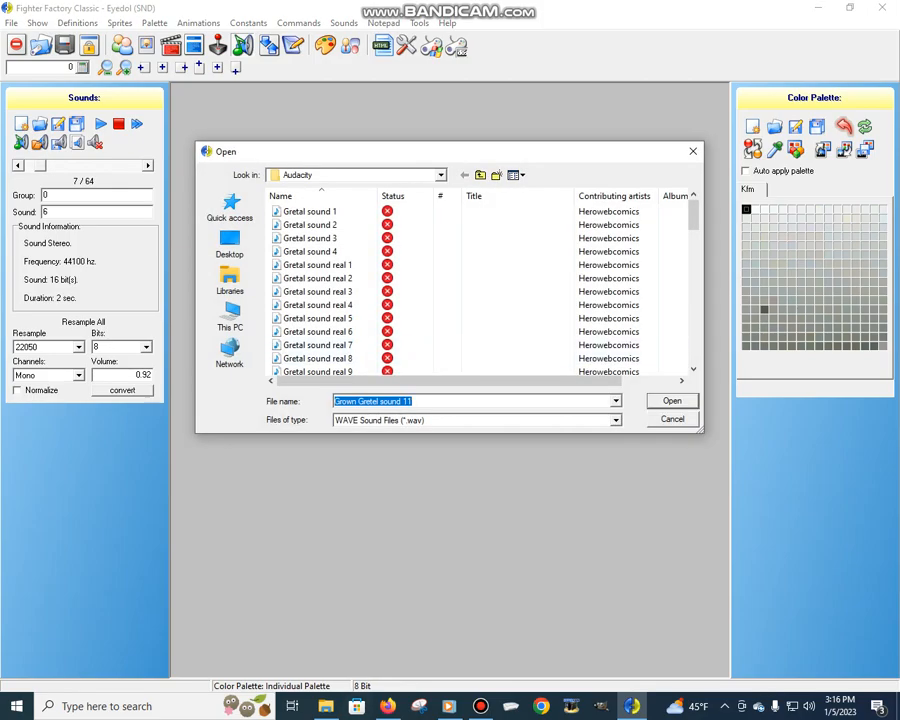
{"action": "left_click", "coordinate": [389, 706]}
{"action": "left_click", "coordinate": [389, 706]}
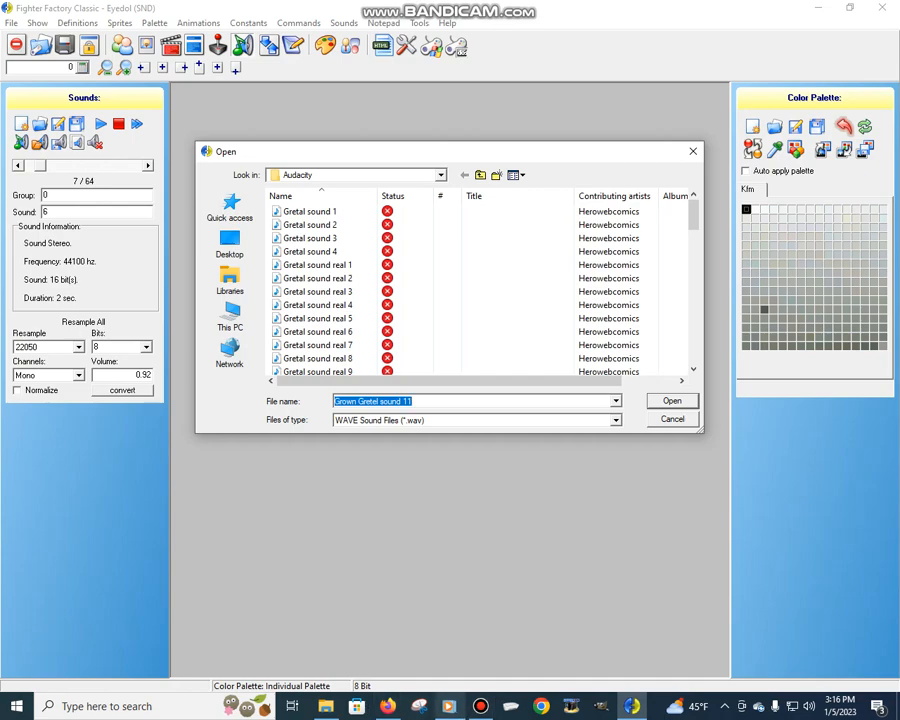
{"action": "mouse_move", "coordinate": [481, 706]}
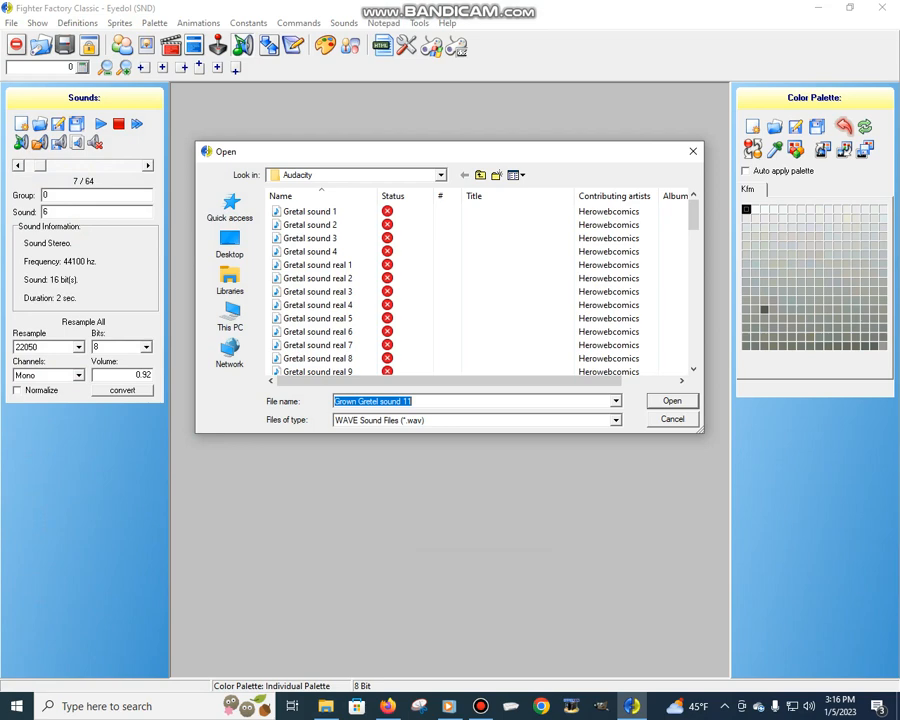
{"action": "left_click", "coordinate": [326, 706]}
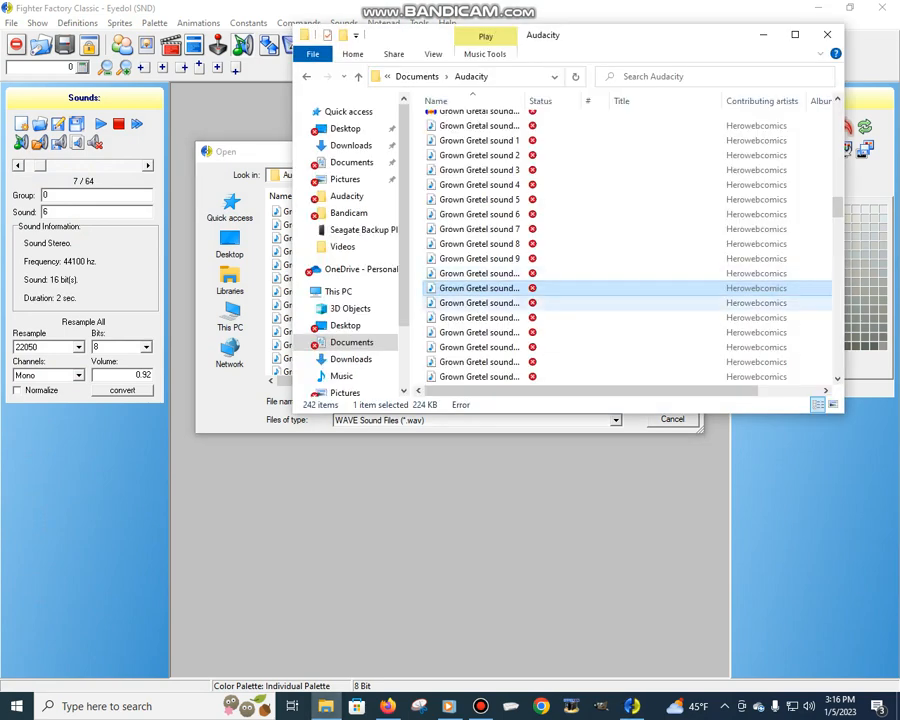
{"action": "scroll", "coordinate": [620, 250], "scroll_direction": "up", "scroll_amount": 1}
{"action": "scroll", "coordinate": [620, 250], "scroll_direction": "down", "scroll_amount": 1}
{"action": "left_click", "coordinate": [480, 302]}
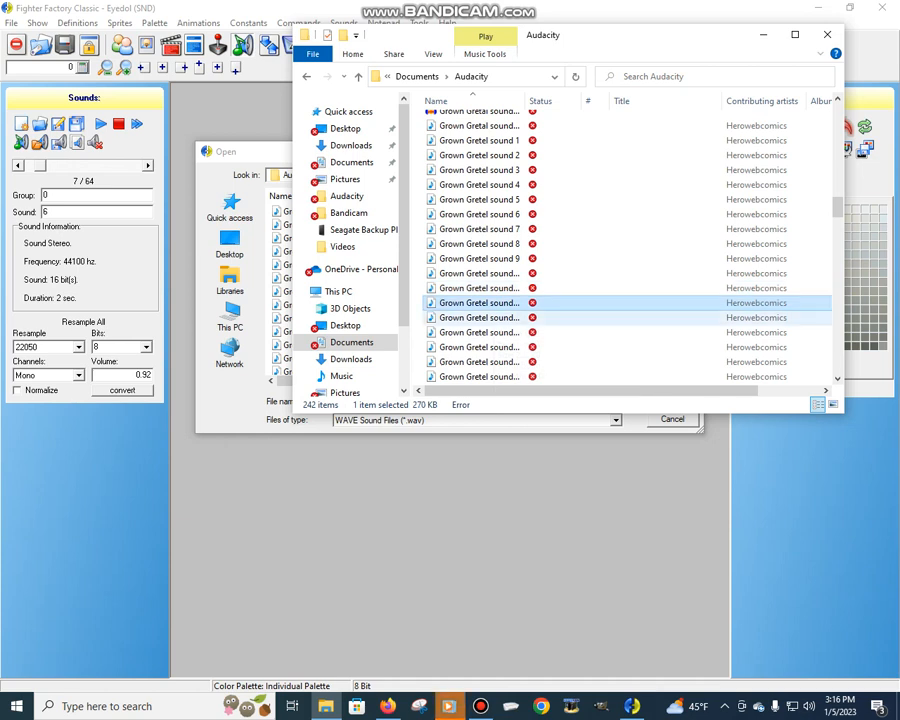
{"action": "left_click", "coordinate": [505, 317]}
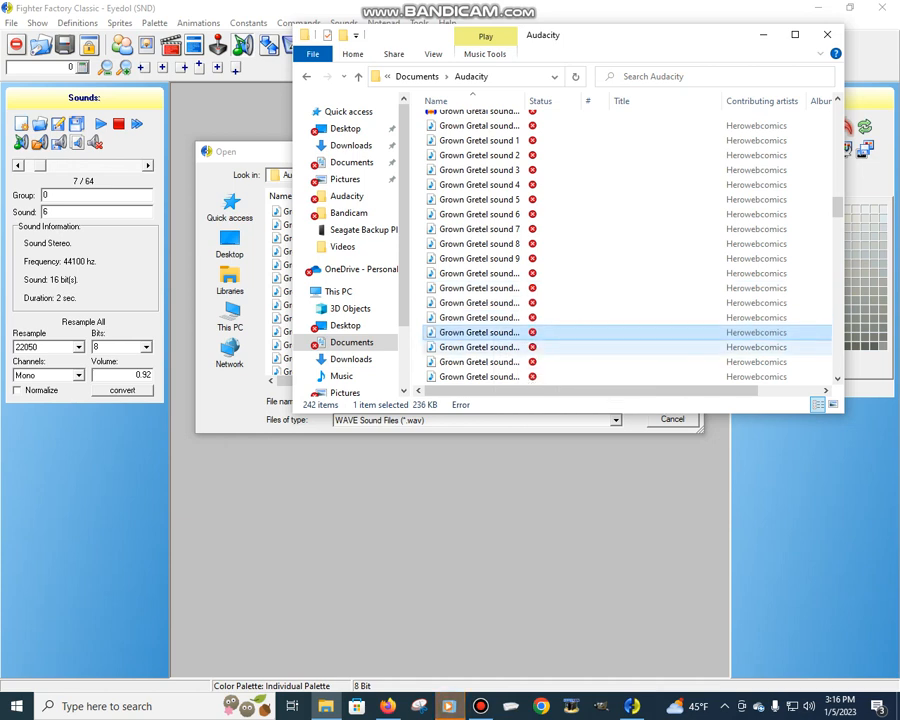
{"action": "left_click", "coordinate": [480, 347]}
{"action": "left_click", "coordinate": [480, 362]}
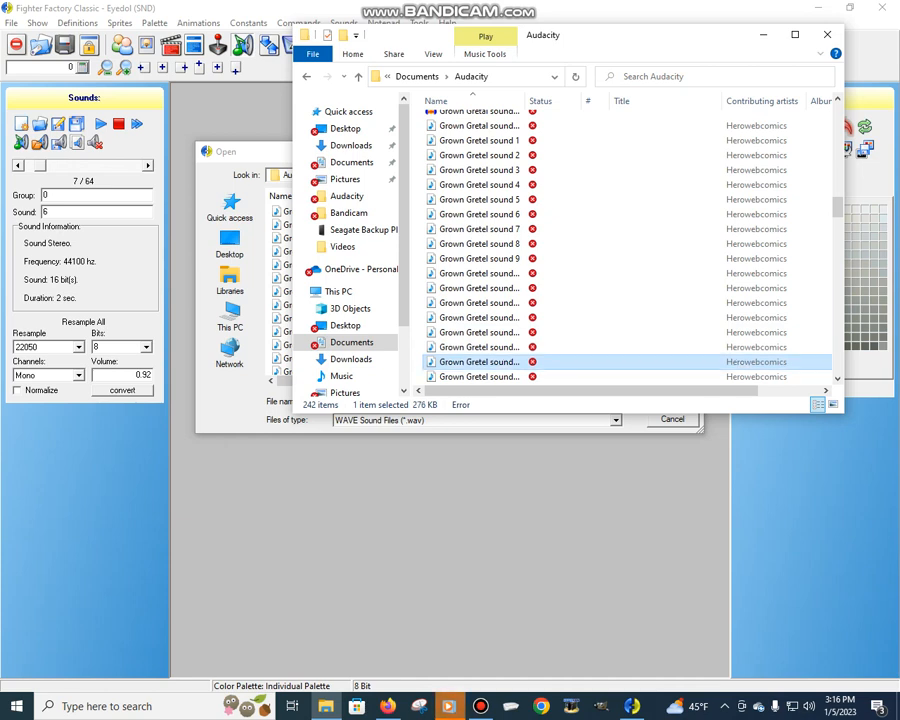
{"action": "scroll", "coordinate": [620, 245], "scroll_direction": "down", "scroll_amount": 2}
{"action": "left_click", "coordinate": [480, 288]}
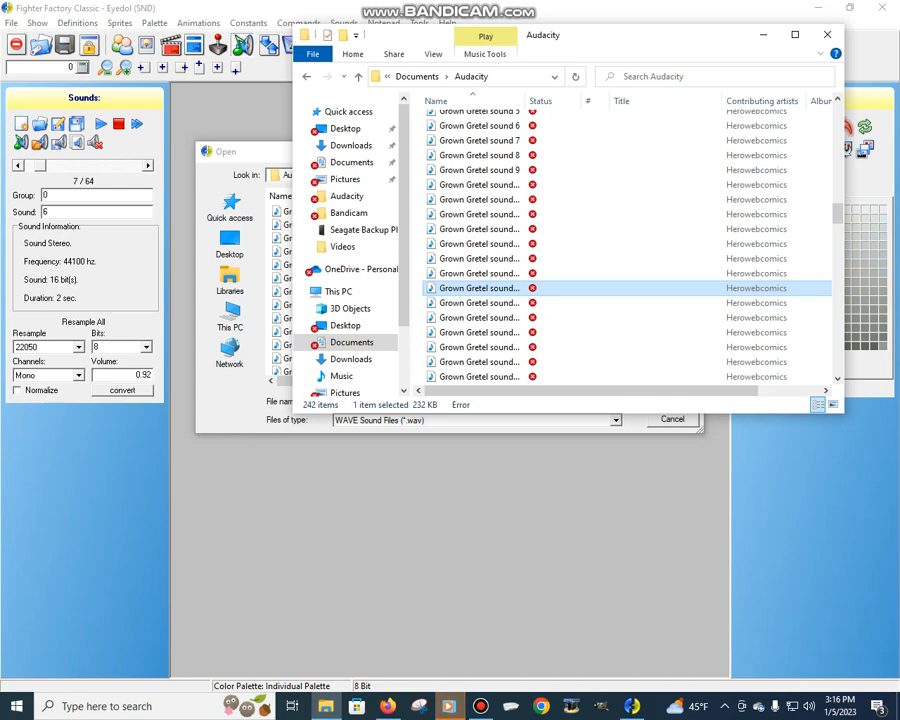
- Return to Fighter Factory and replace sound 0,6 with the file Grown Gretel sound 17 from the Audacity folder
{"action": "left_click", "coordinate": [326, 706]}
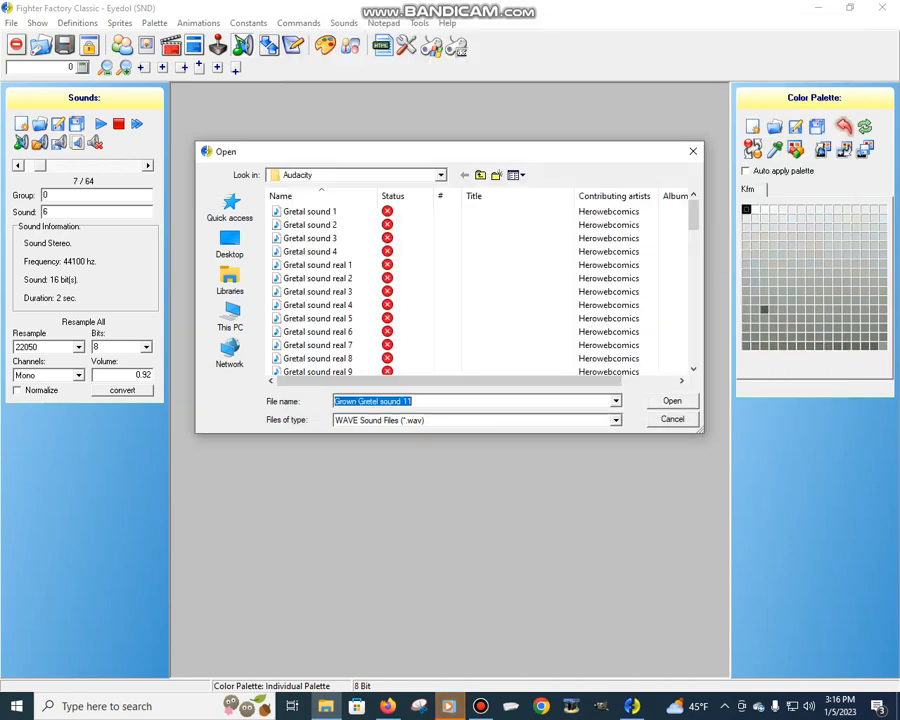
{"action": "scroll", "coordinate": [480, 290], "scroll_direction": "down", "scroll_amount": 14}
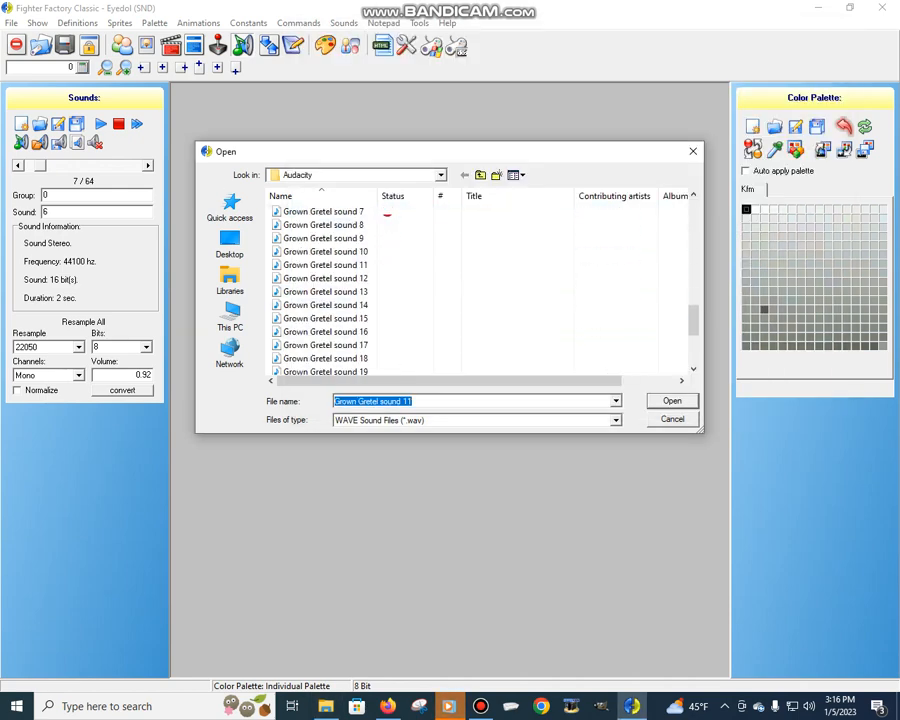
{"action": "left_click", "coordinate": [326, 345]}
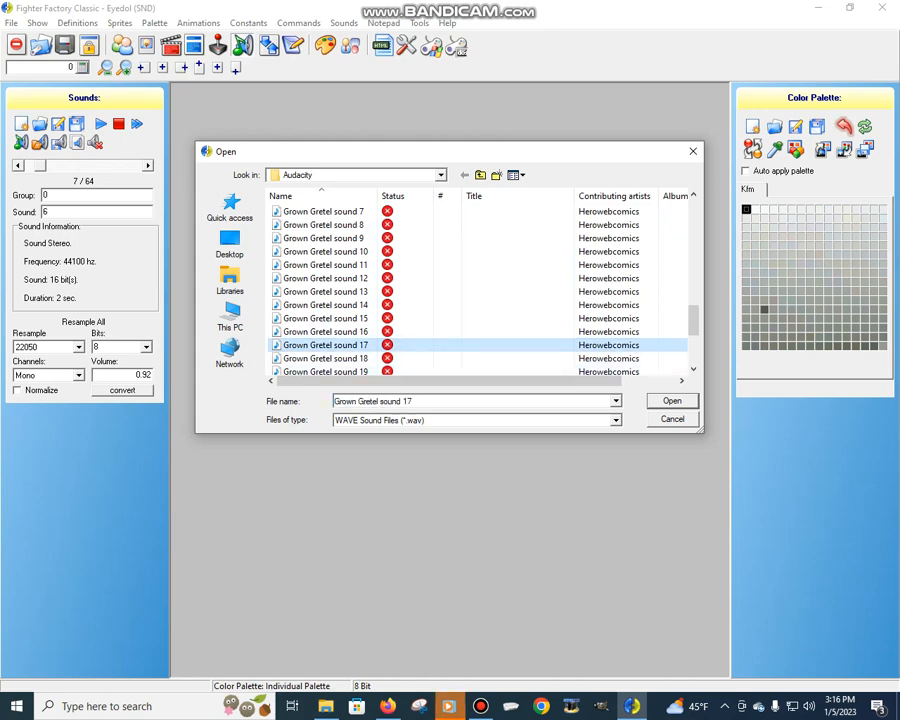
{"action": "key", "text": "Return"}
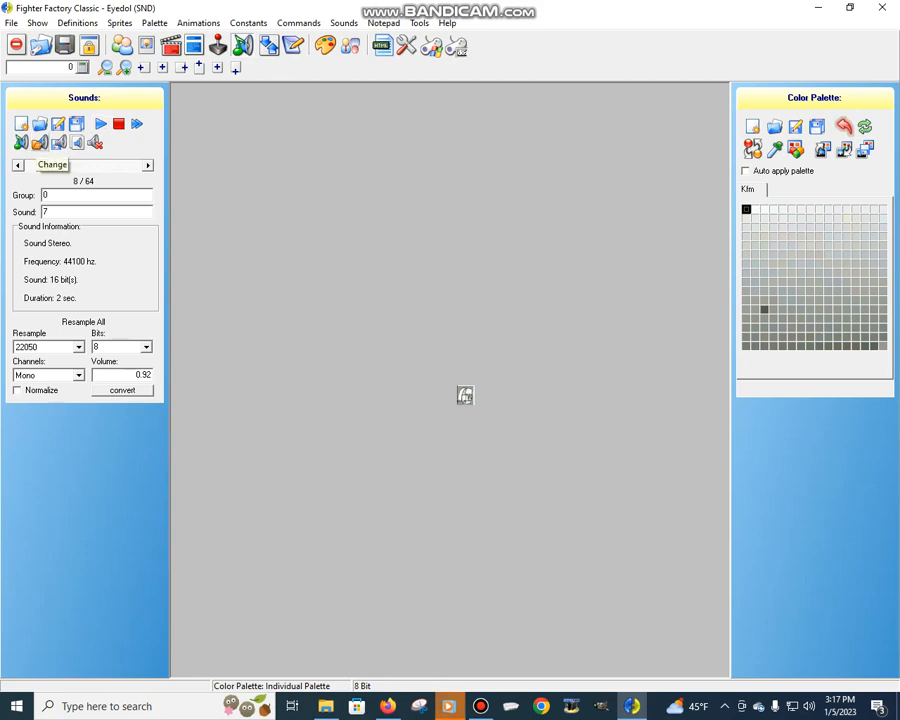
- Open the replacement file selection for sound 0,7 and preview Grown Gretel sounds 18 and 19 in File Explorer
{"action": "left_click", "coordinate": [40, 143]}
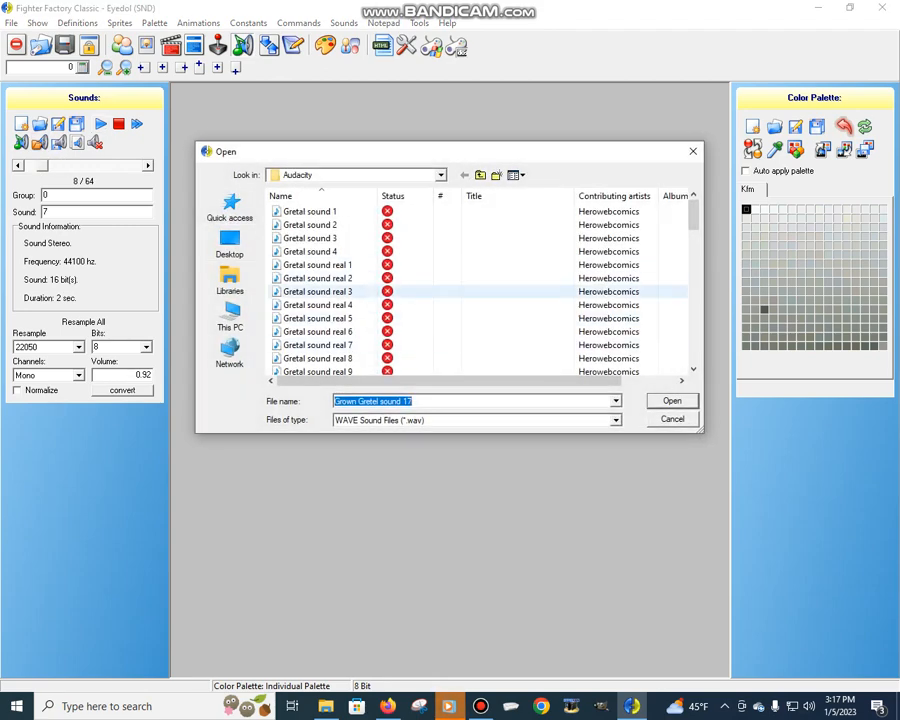
{"action": "left_click", "coordinate": [326, 706]}
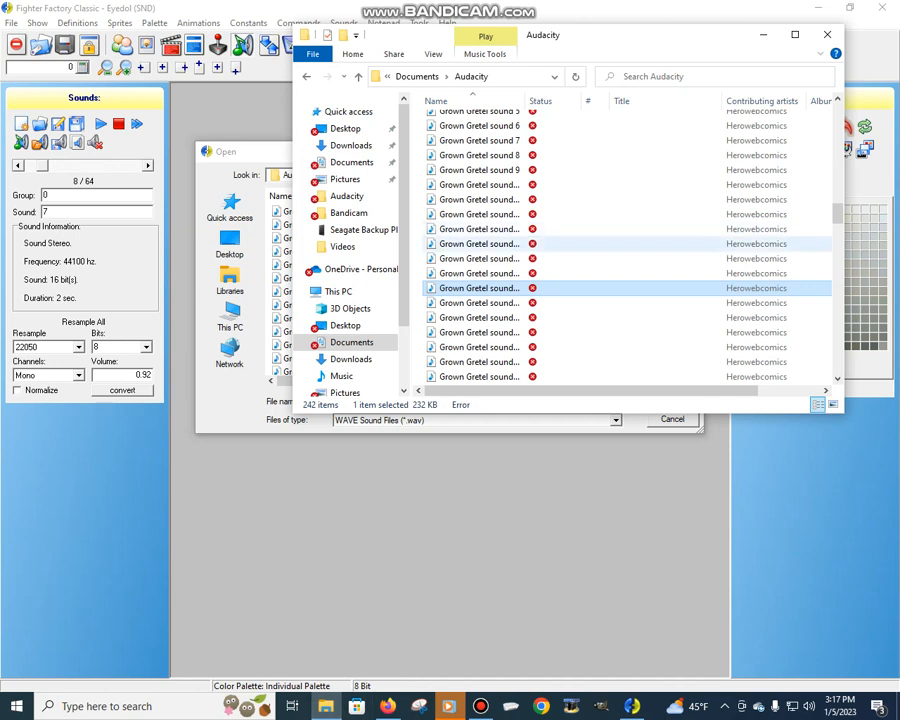
{"action": "left_click", "coordinate": [511, 302]}
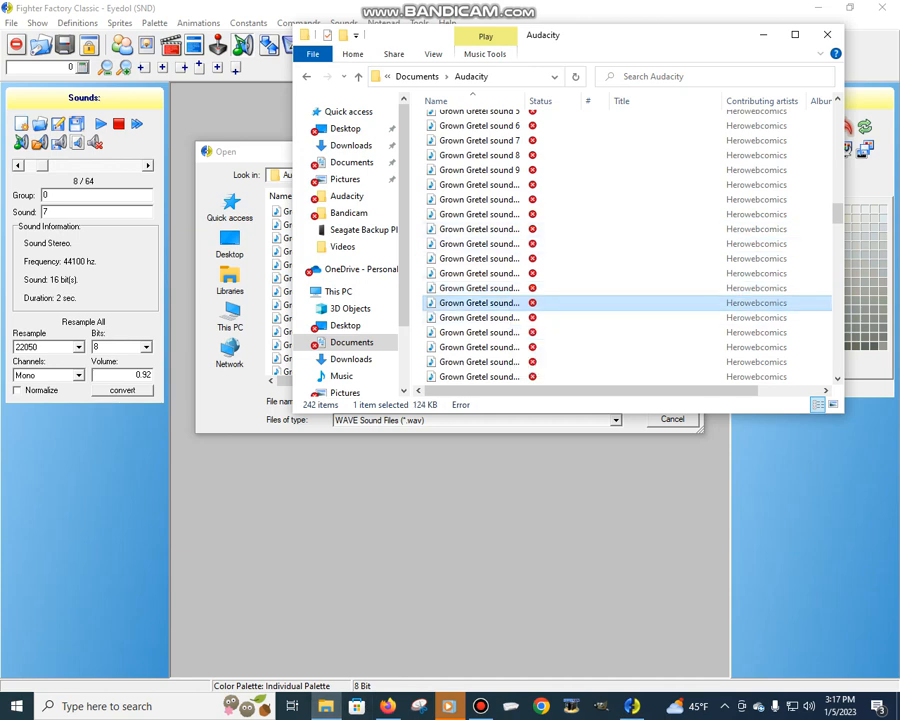
{"action": "left_click", "coordinate": [466, 317]}
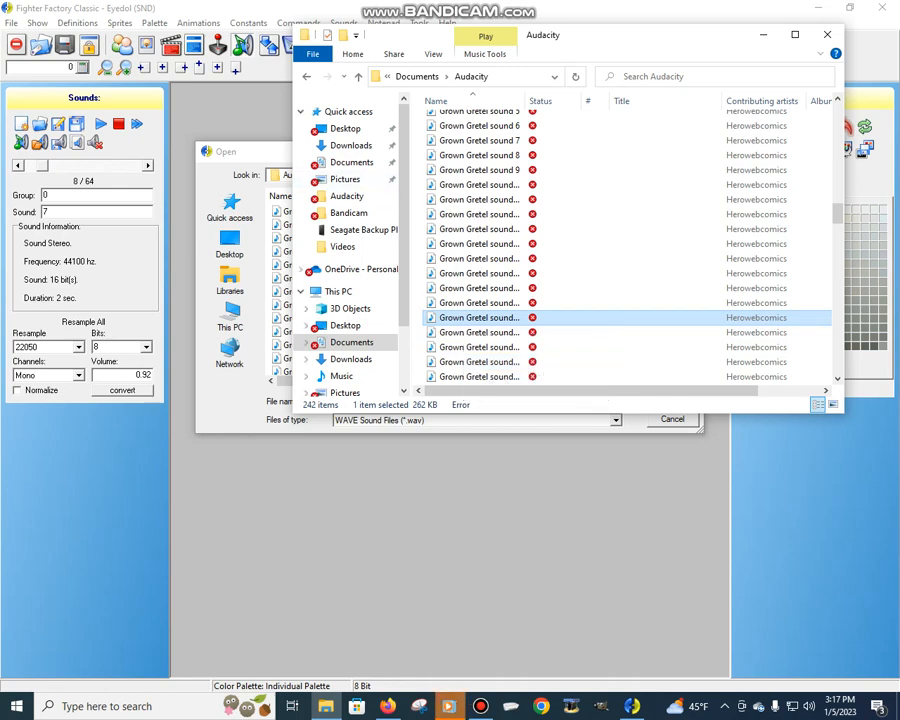
- Return to Fighter Factory and replace sound 0,7 with the file Grown Gretel sound 19 from the Audacity folder
{"action": "left_click", "coordinate": [262, 152]}
{"action": "scroll", "coordinate": [480, 278], "scroll_direction": "down", "scroll_amount": 5}
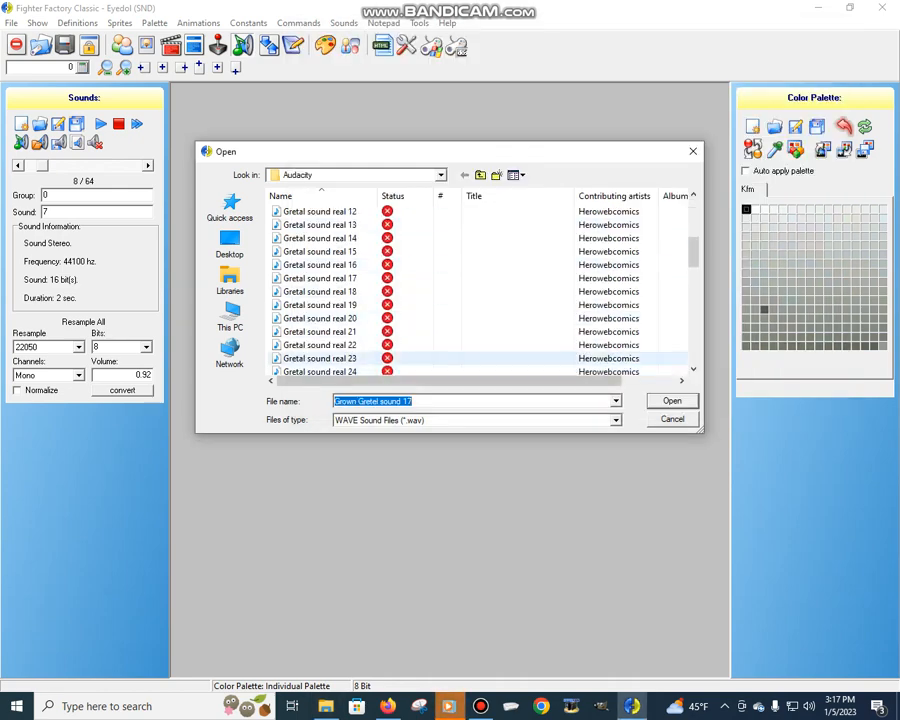
{"action": "left_click", "coordinate": [320, 304]}
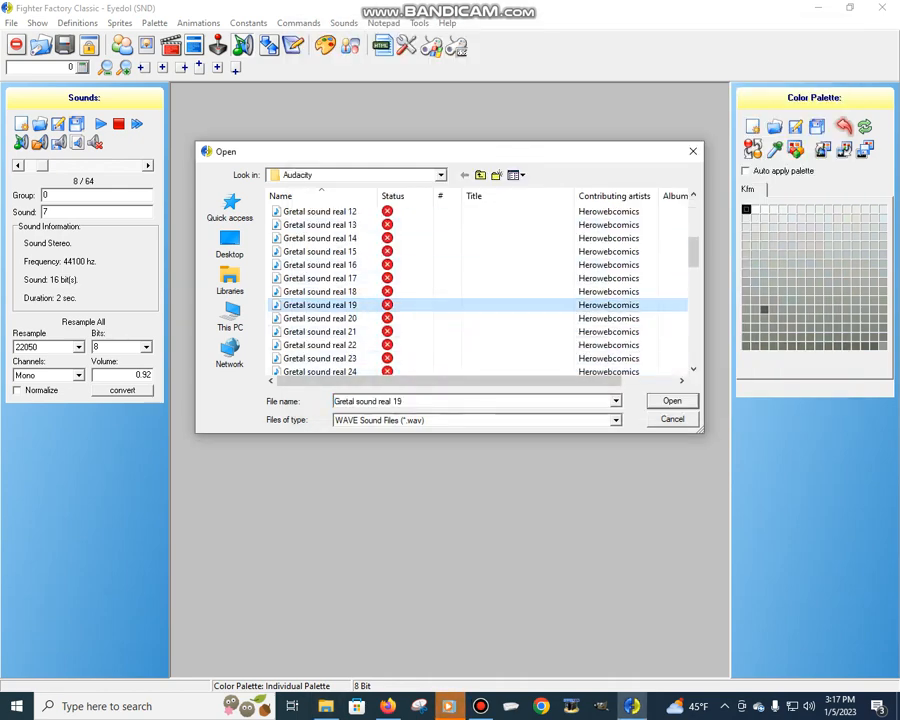
{"action": "scroll", "coordinate": [480, 278], "scroll_direction": "down", "scroll_amount": 10}
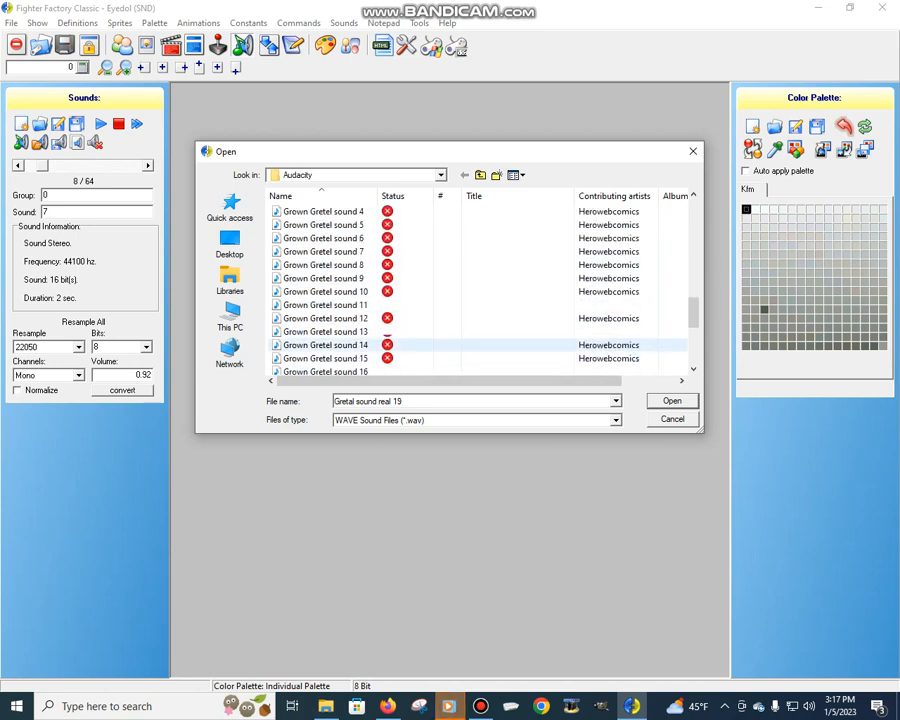
{"action": "left_click", "coordinate": [320, 331]}
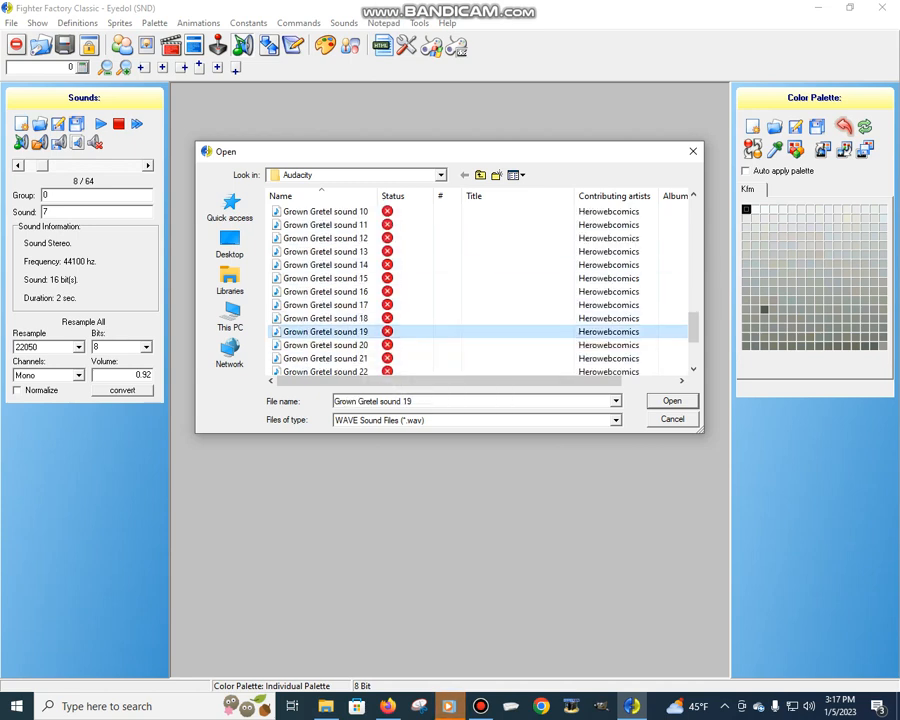
{"action": "key", "text": "Return"}
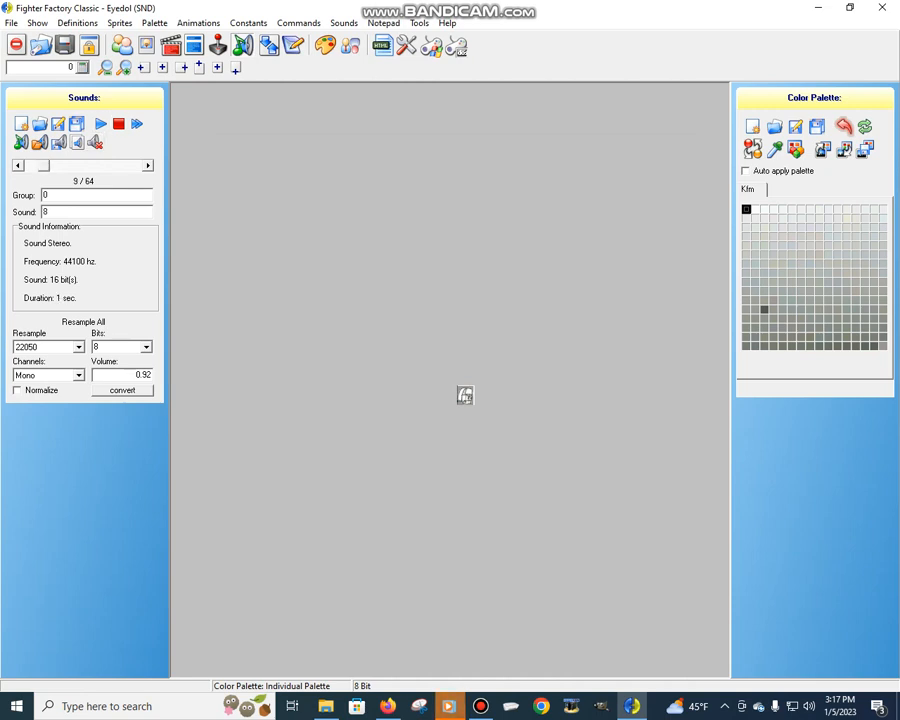
- Open the replacement file selection for sound 0,8 and preview Grown Gretel sound 20 in File Explorer
{"action": "left_click", "coordinate": [40, 143]}
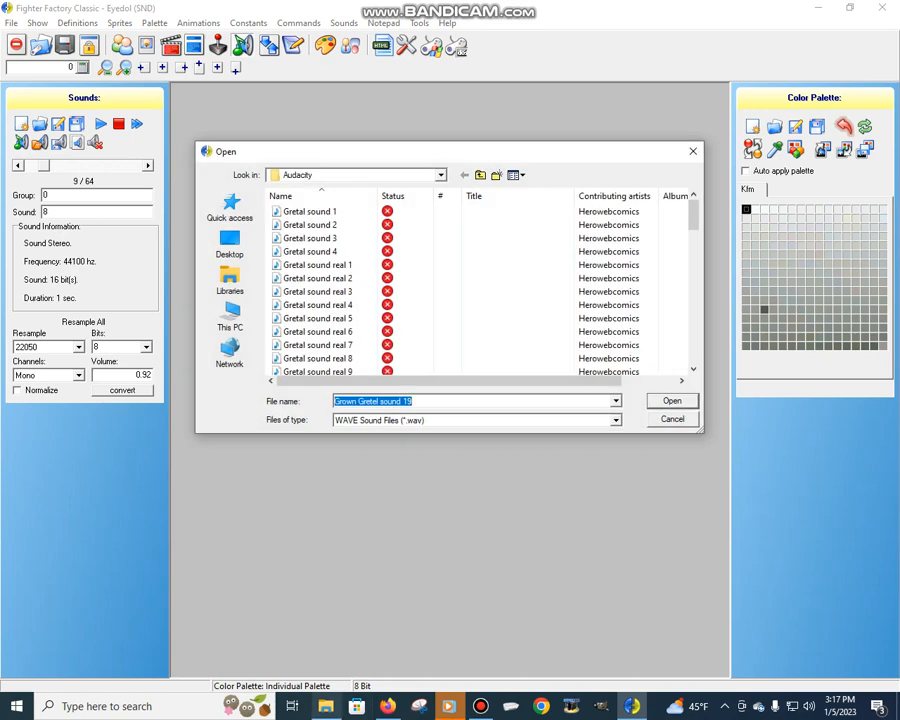
{"action": "left_click", "coordinate": [326, 706]}
{"action": "left_click", "coordinate": [480, 332]}
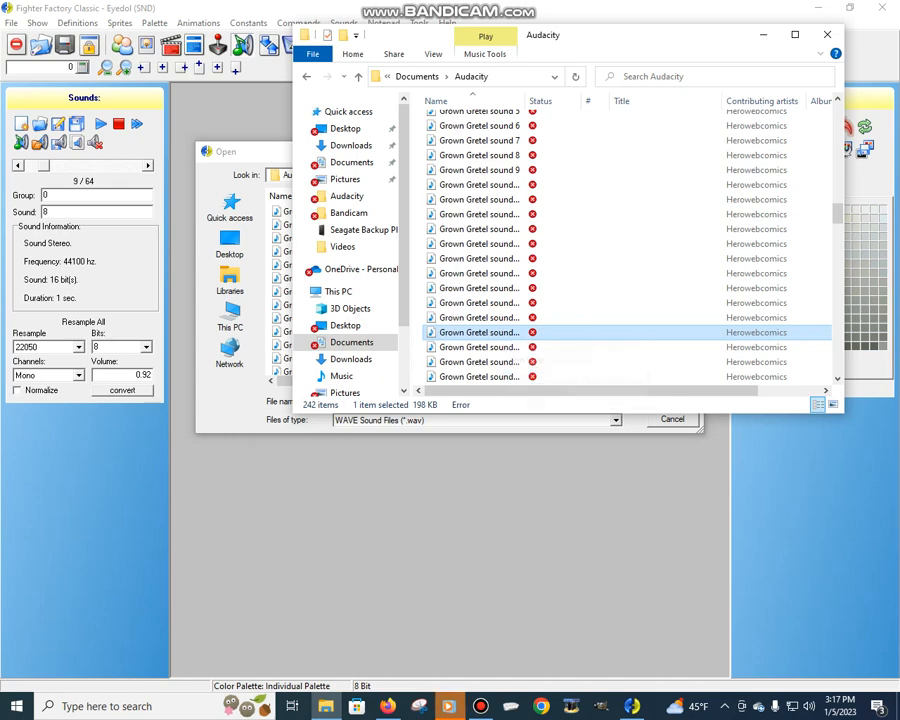
- Return to Fighter Factory and replace sound 0,8 with the file Gretal sound real 20 from the Audacity folder
{"action": "left_click", "coordinate": [632, 706]}
{"action": "scroll", "coordinate": [480, 225], "scroll_direction": "down", "scroll_amount": 5}
{"action": "scroll", "coordinate": [480, 300], "scroll_direction": "down", "scroll_amount": 5}
{"action": "scroll", "coordinate": [480, 304], "scroll_direction": "up", "scroll_amount": 2}
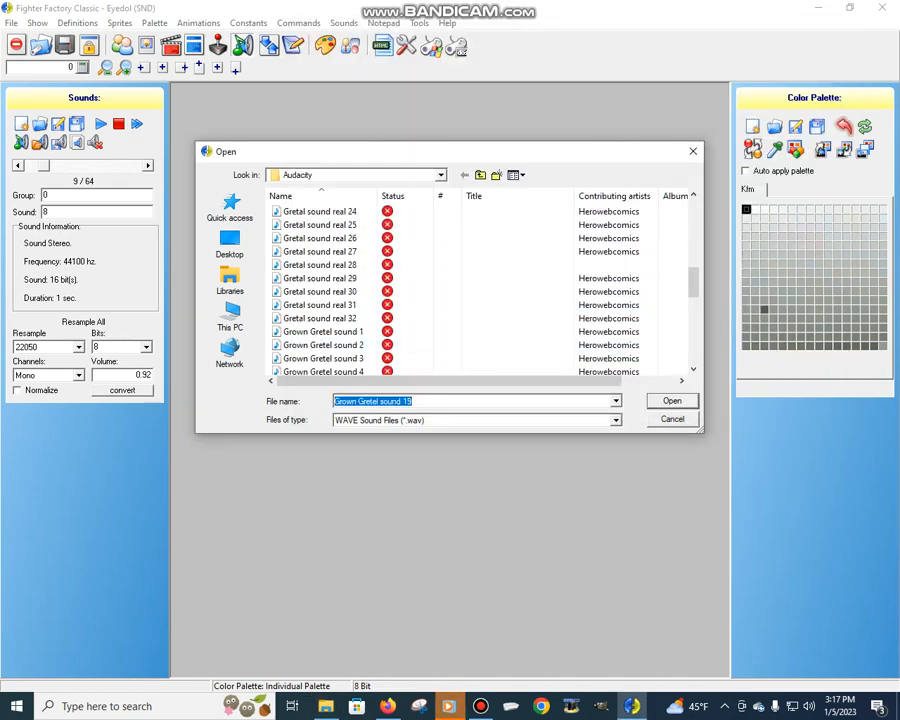
{"action": "scroll", "coordinate": [480, 304], "scroll_direction": "up", "scroll_amount": 1}
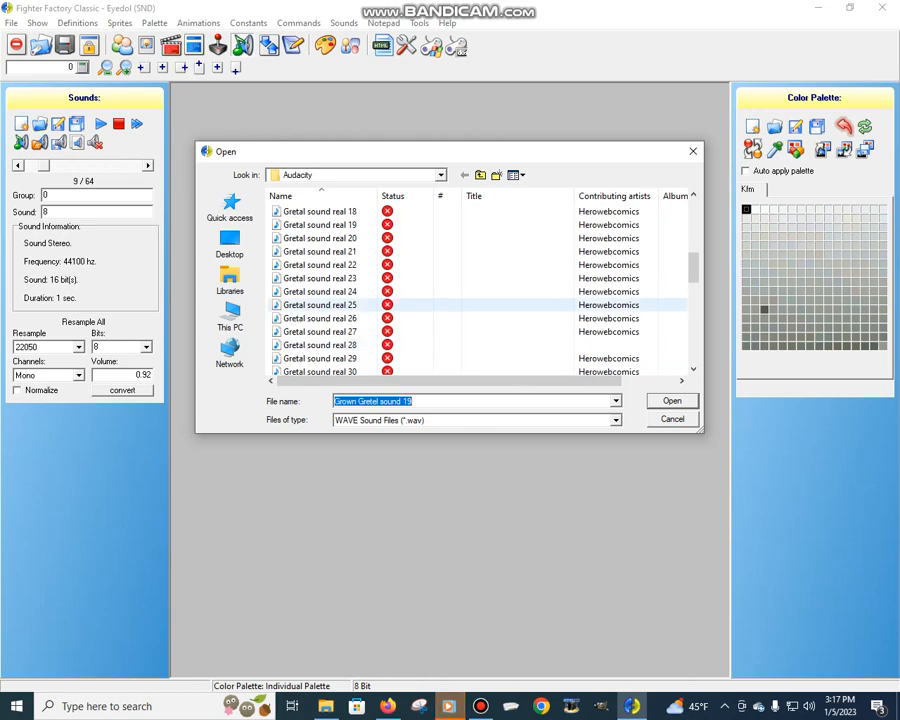
{"action": "left_click", "coordinate": [320, 238]}
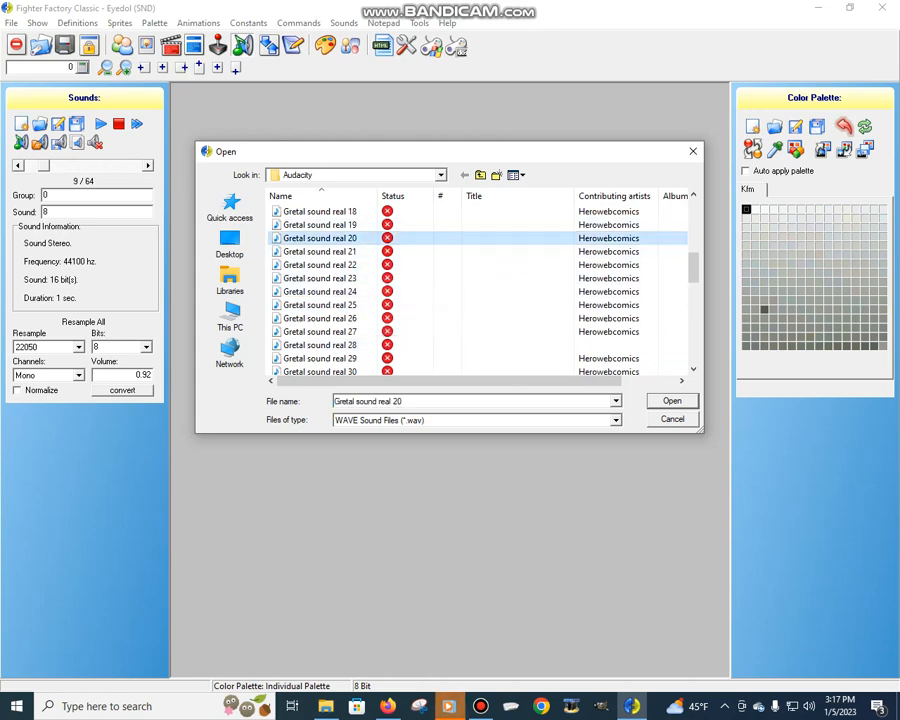
{"action": "double_click", "coordinate": [320, 238]}
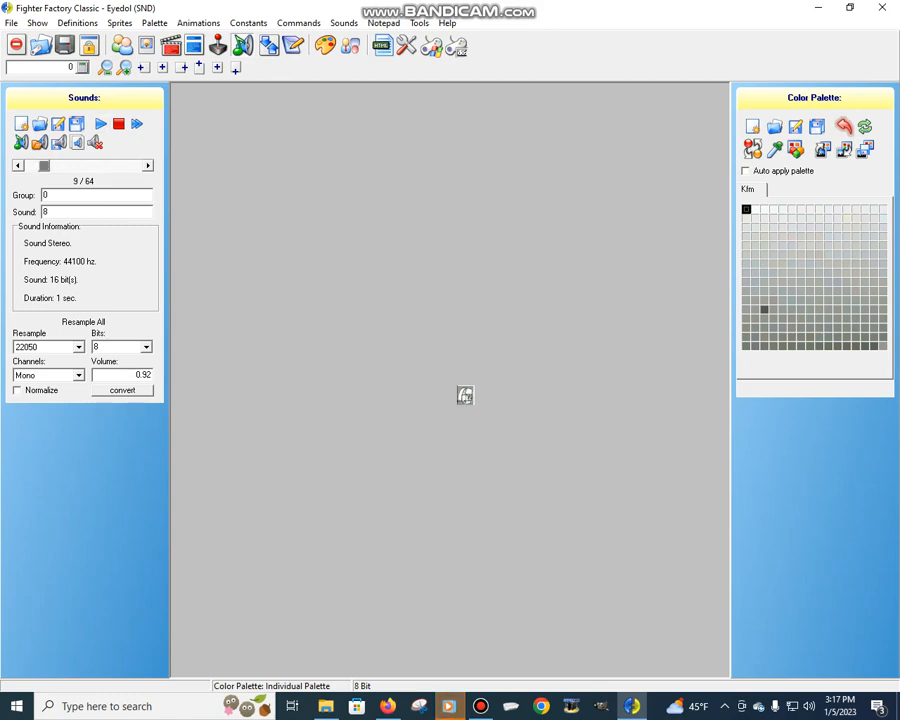
- Replace sound 0,8 again, using the file Grown Gretel sound 20 from the Audacity folder
{"action": "left_click", "coordinate": [40, 143]}
{"action": "scroll", "coordinate": [330, 291], "scroll_direction": "down", "scroll_amount": 5}
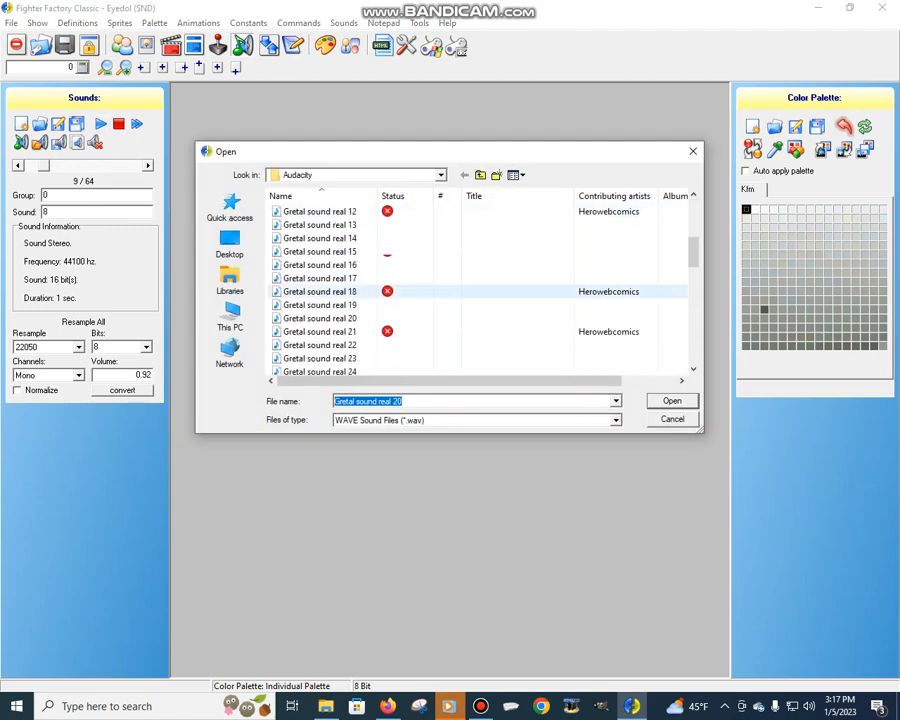
{"action": "scroll", "coordinate": [330, 291], "scroll_direction": "down", "scroll_amount": 13}
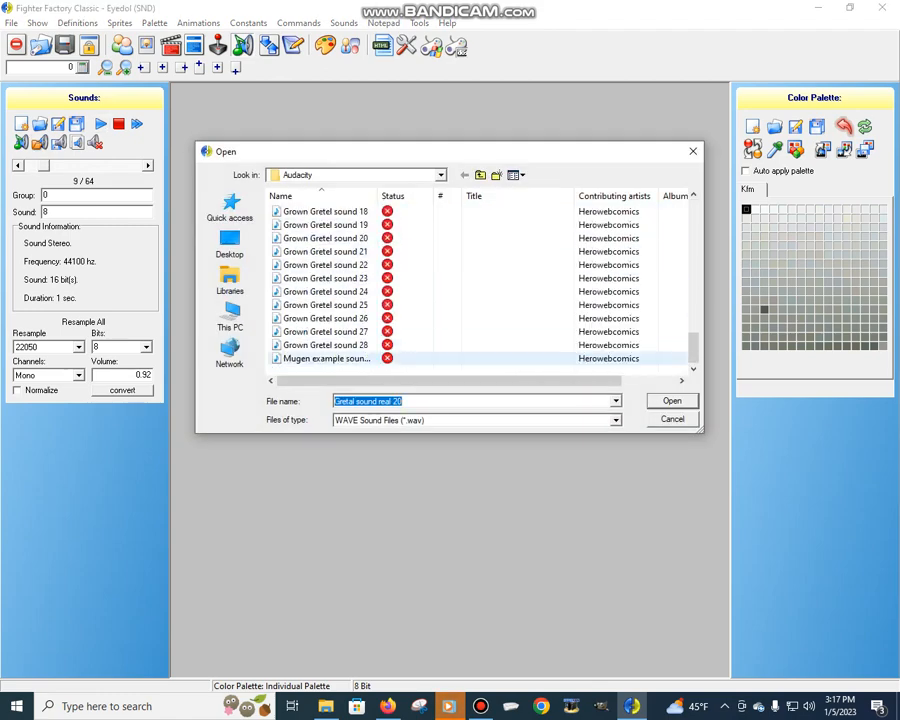
{"action": "left_click", "coordinate": [330, 238]}
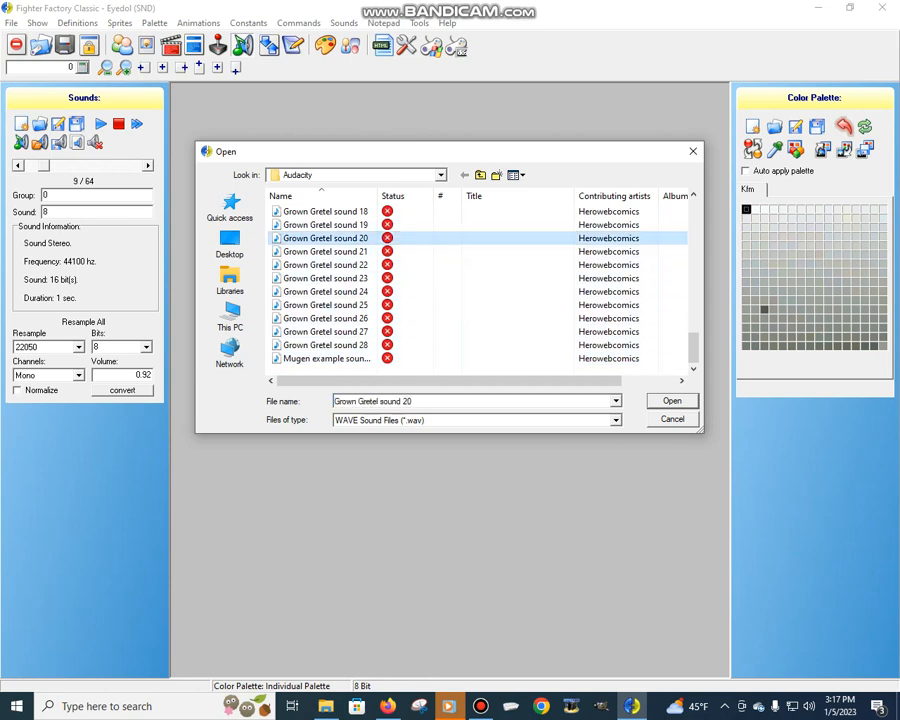
{"action": "left_click", "coordinate": [672, 401]}
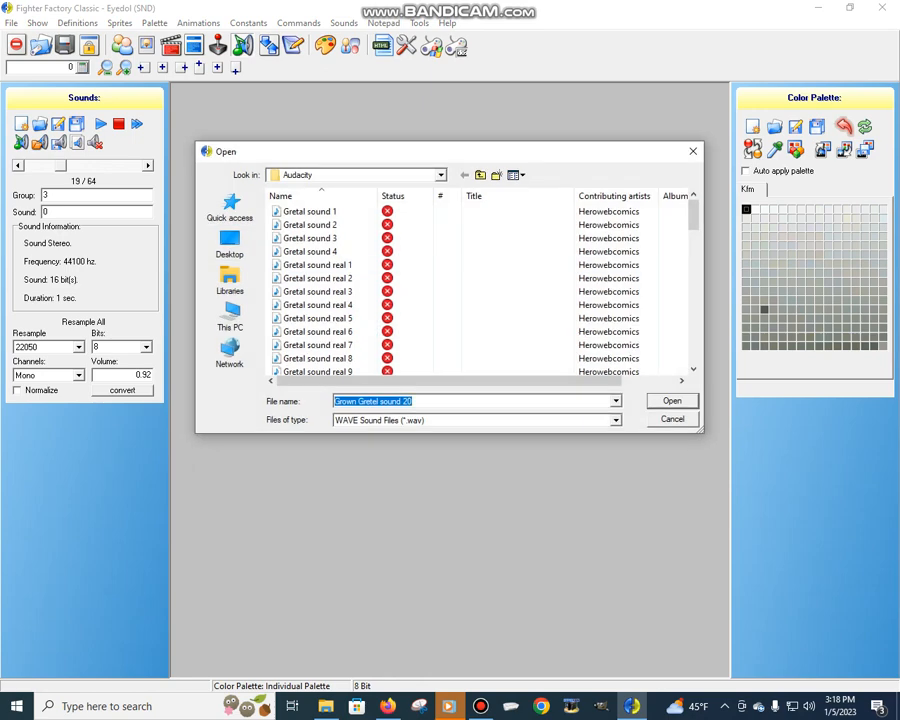
{"action": "left_click", "coordinate": [481, 706]}
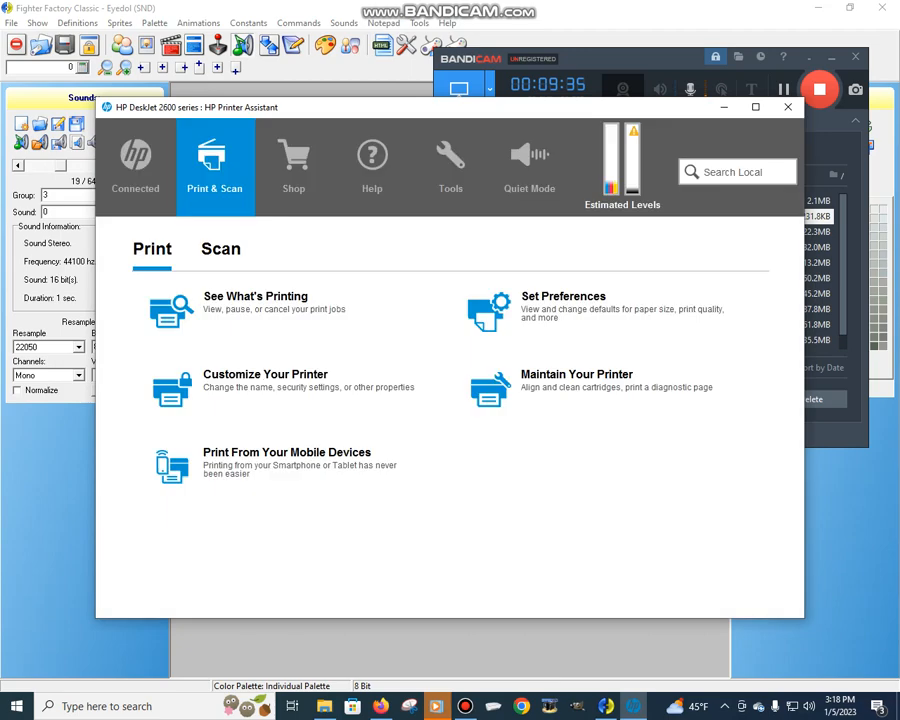
{"action": "left_click", "coordinate": [788, 107]}
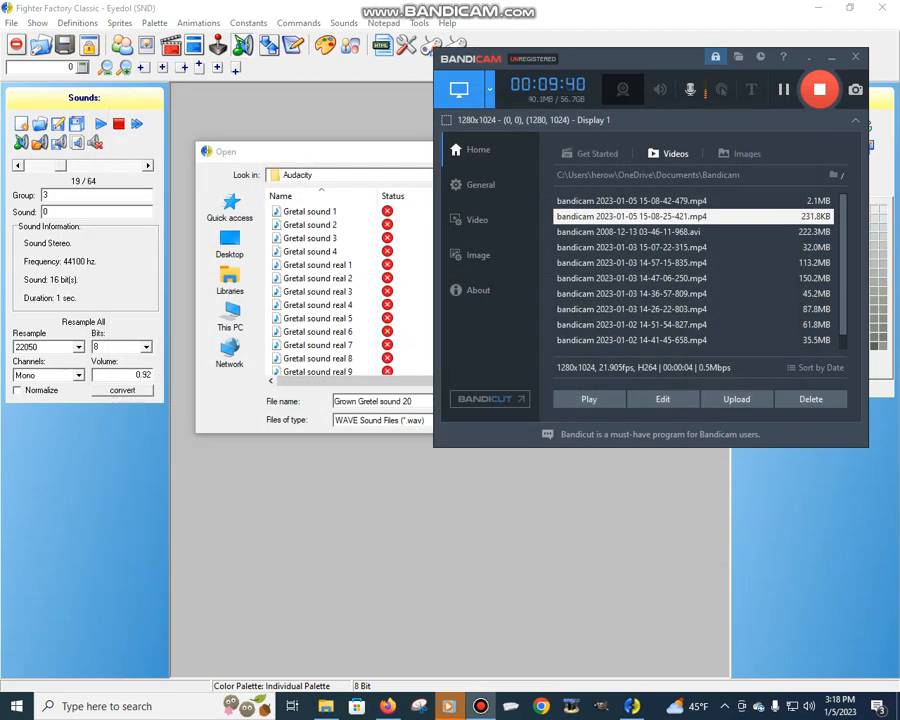
{"action": "left_click", "coordinate": [832, 57]}
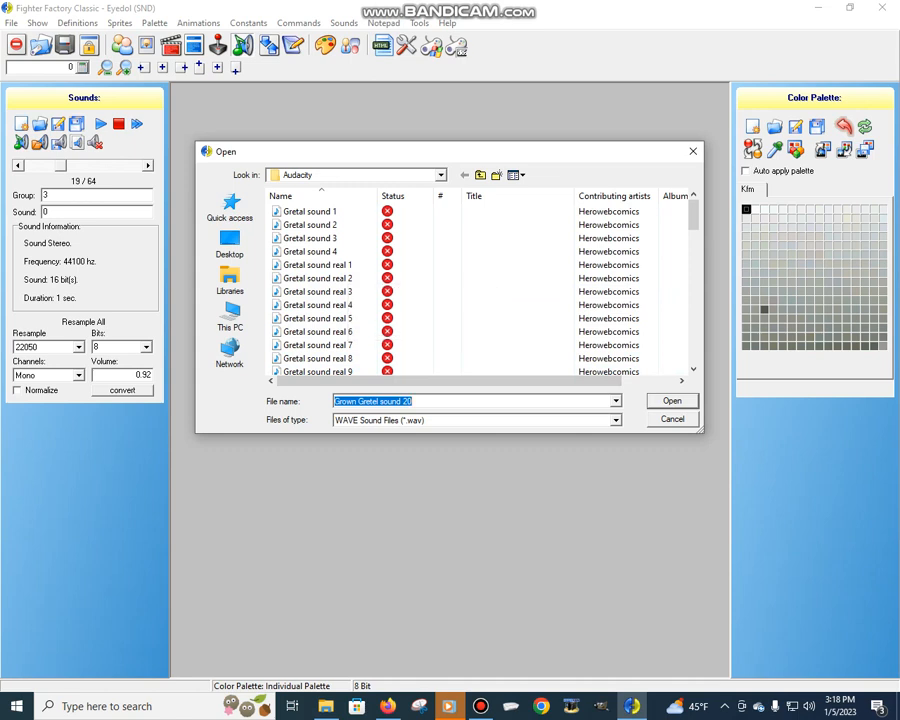
- Find the Grown Gretel files in the Audacity folder list to choose a replacement for sound 3,0
{"action": "scroll", "coordinate": [330, 318], "scroll_direction": "down", "scroll_amount": 15}
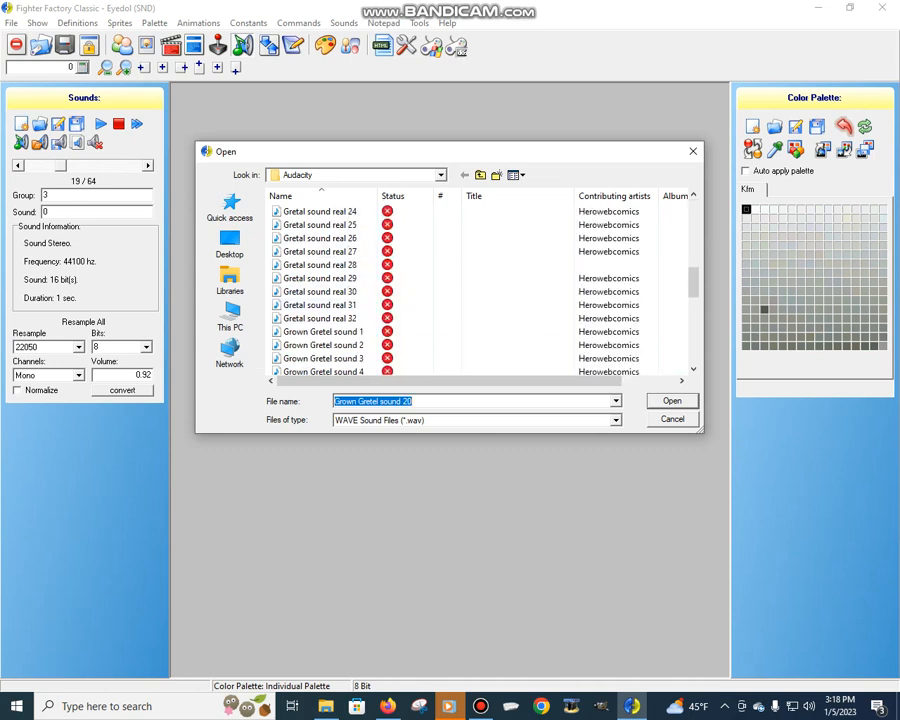
{"action": "scroll", "coordinate": [330, 318], "scroll_direction": "down", "scroll_amount": 3}
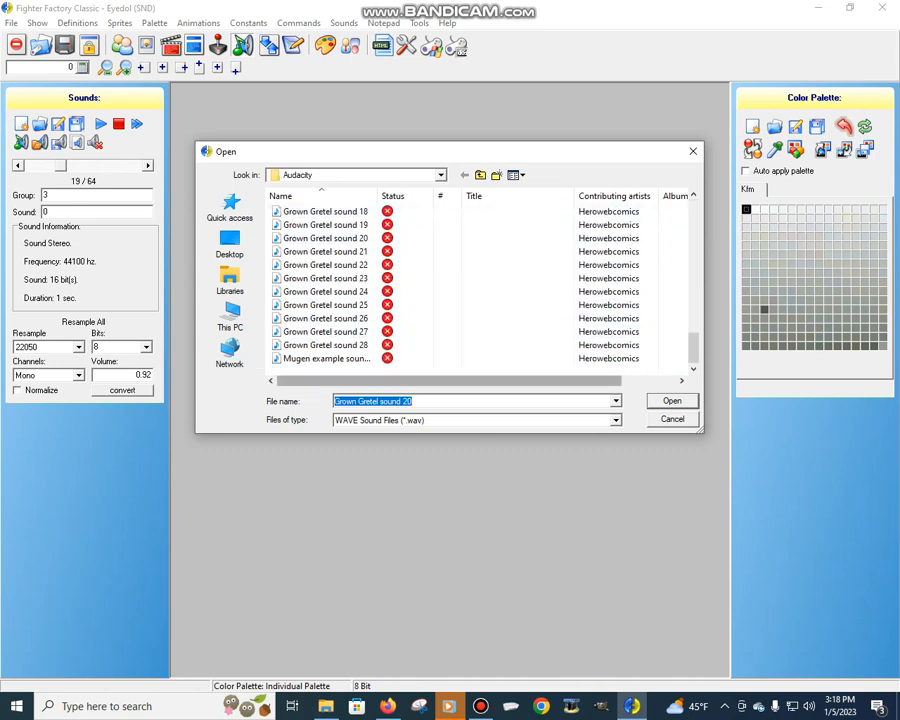